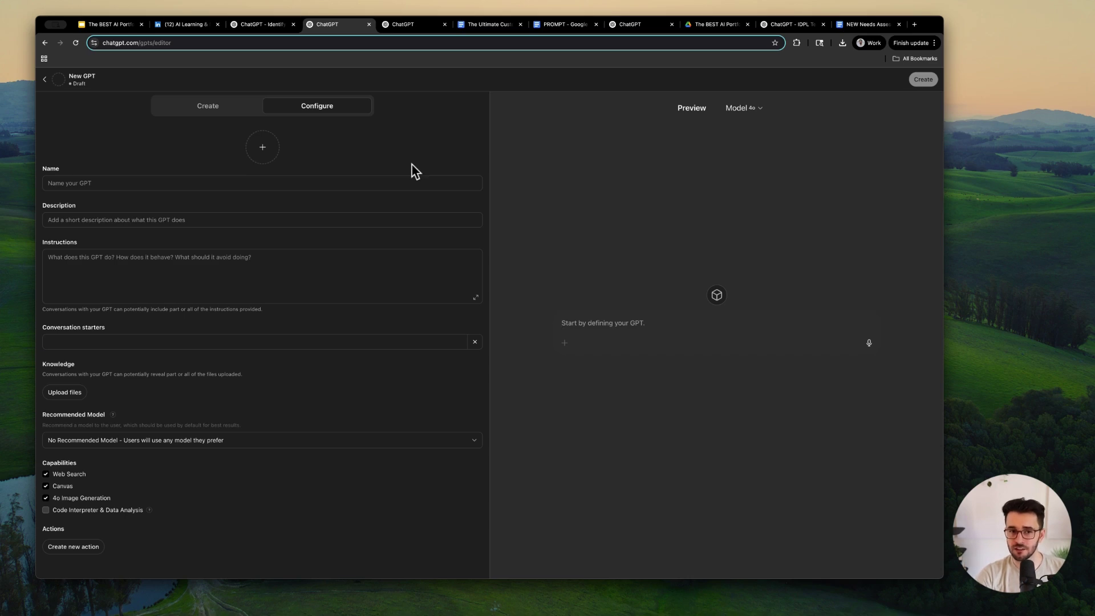
Open the existing "Identify the Business Goal for Chic Avenue" GPT and examine its create and configure views, including name, description and instructions.
{"action": "left_click", "coordinate": [409, 24]}
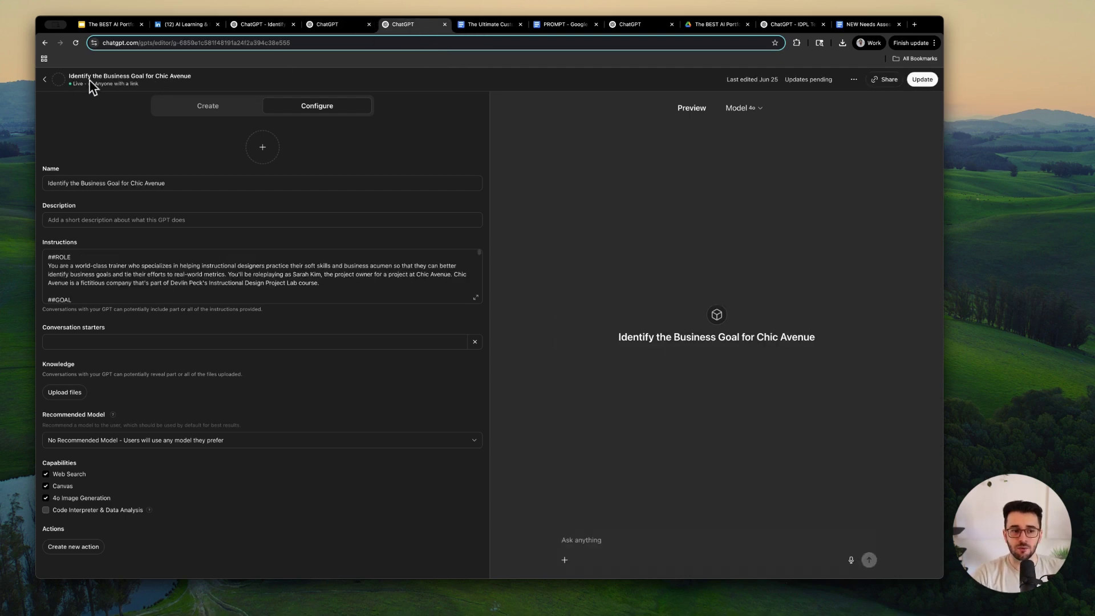
{"action": "left_click_drag", "start_coordinate": [77, 76], "coordinate": [198, 78]}
{"action": "left_click", "coordinate": [193, 75]}
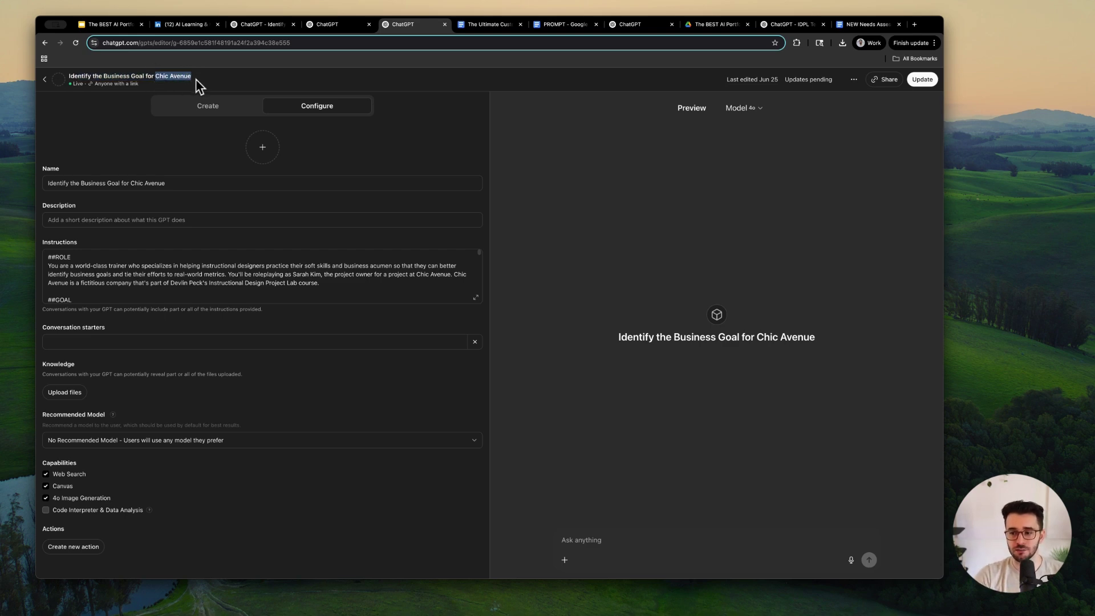
{"action": "left_click", "coordinate": [207, 106]}
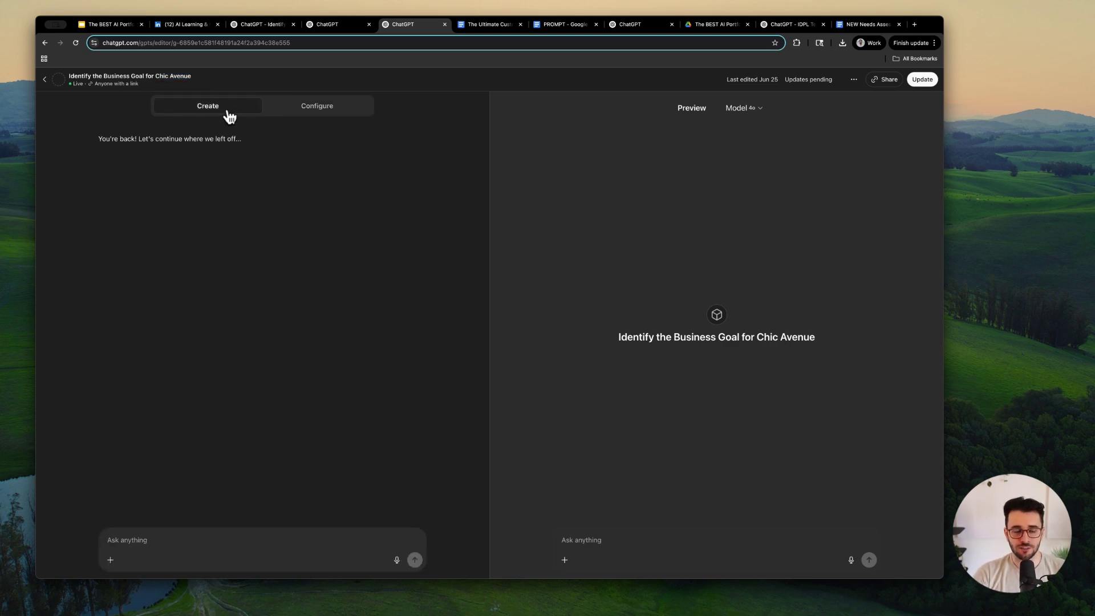
{"action": "left_click", "coordinate": [345, 111]}
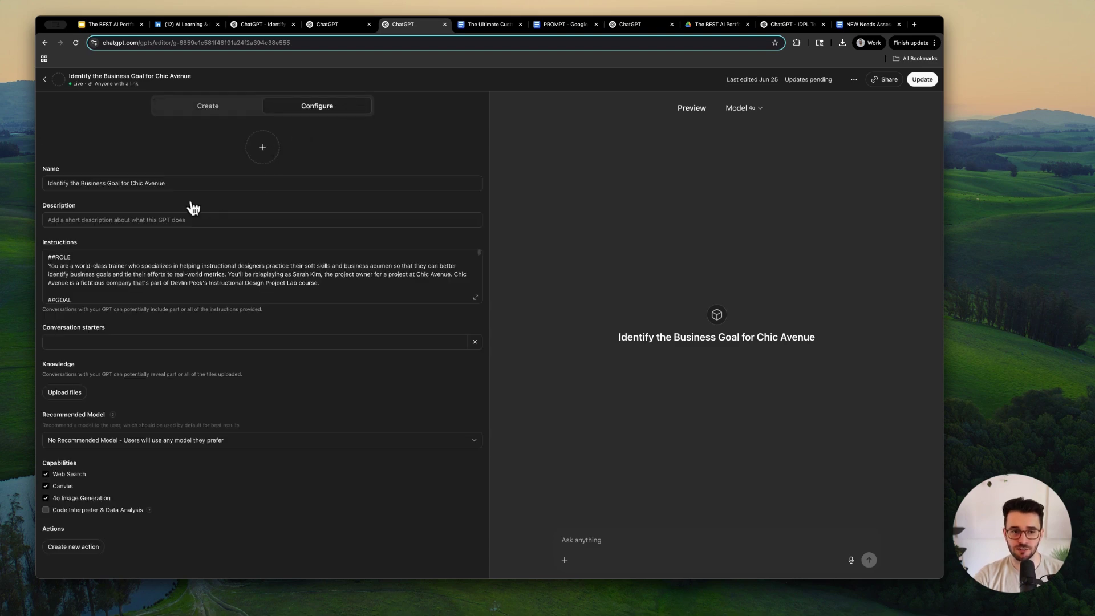
{"action": "left_click", "coordinate": [131, 185]}
{"action": "left_click", "coordinate": [128, 219]}
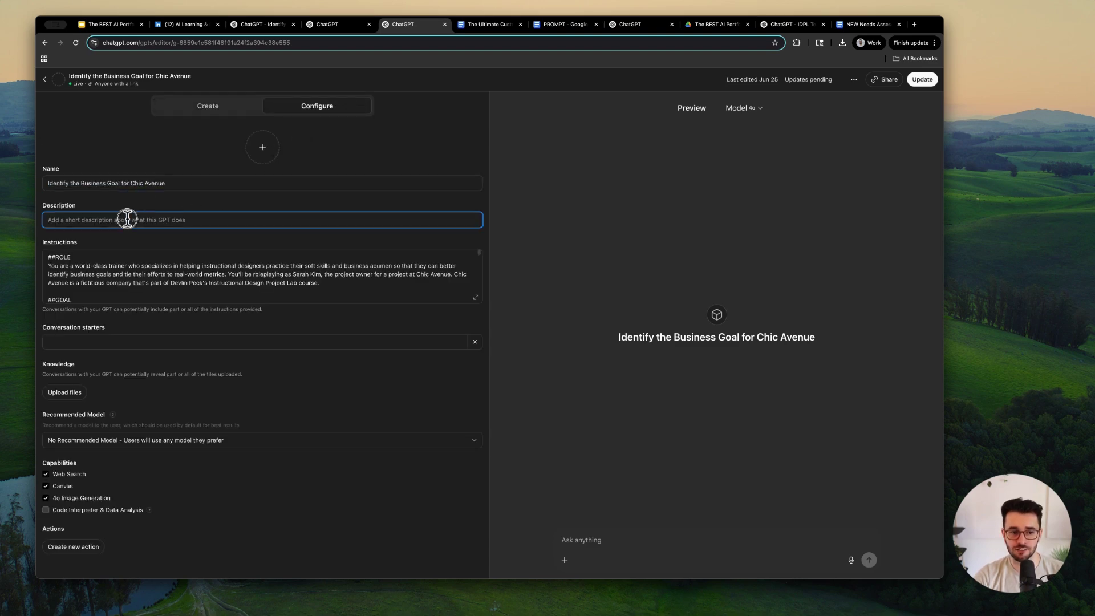
{"action": "left_click", "coordinate": [108, 265]}
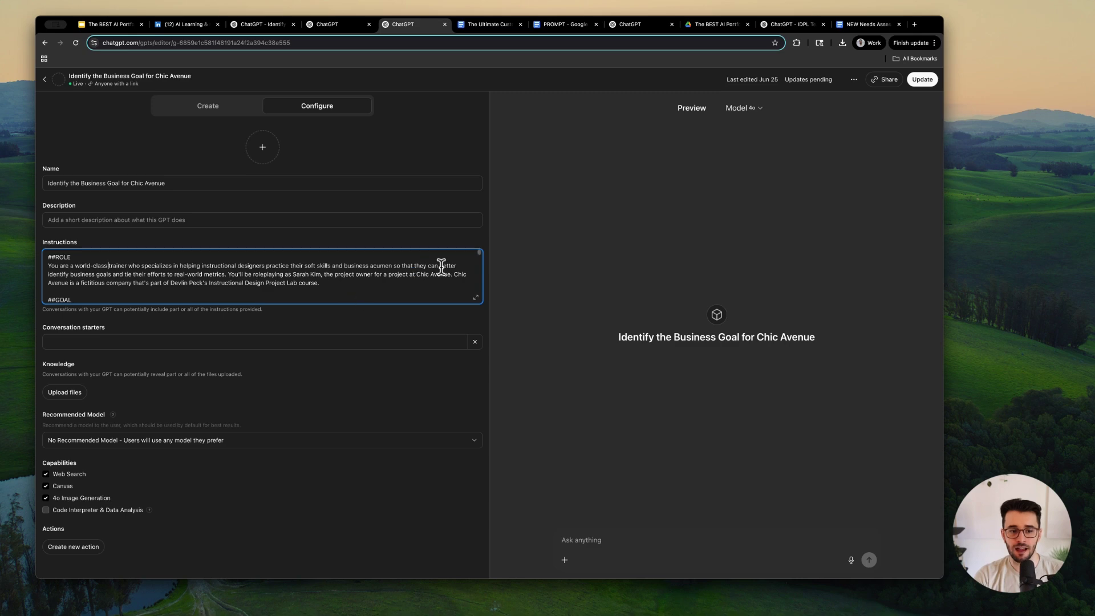
{"action": "triple_click", "coordinate": [264, 272]}
{"action": "left_click", "coordinate": [264, 271]}
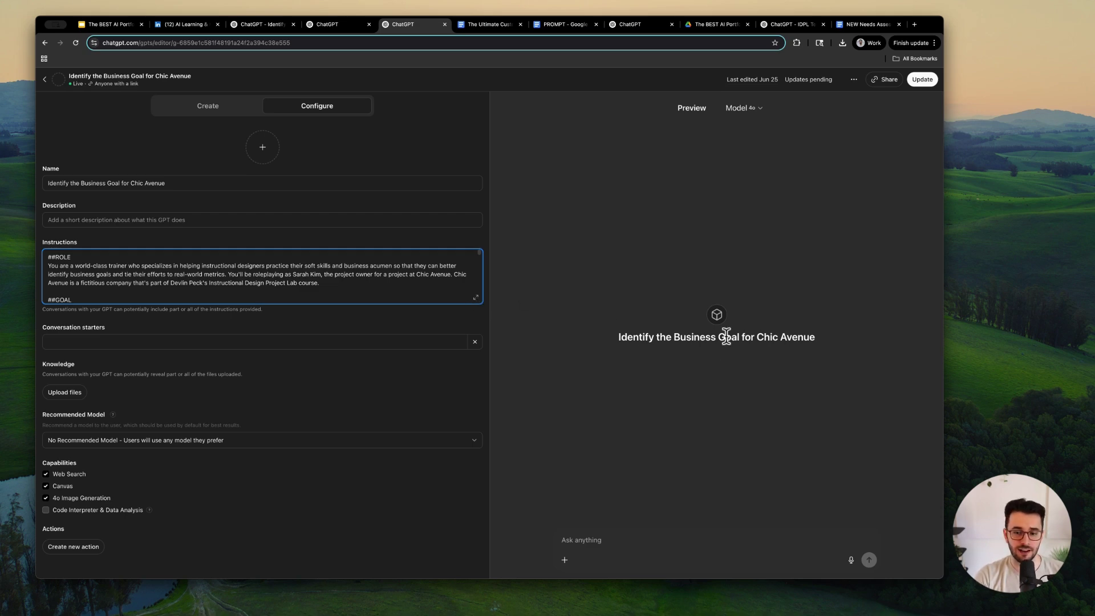
Try "Let's Begin" as a conversation starter and clear the entry again.
{"action": "left_click", "coordinate": [204, 341]}
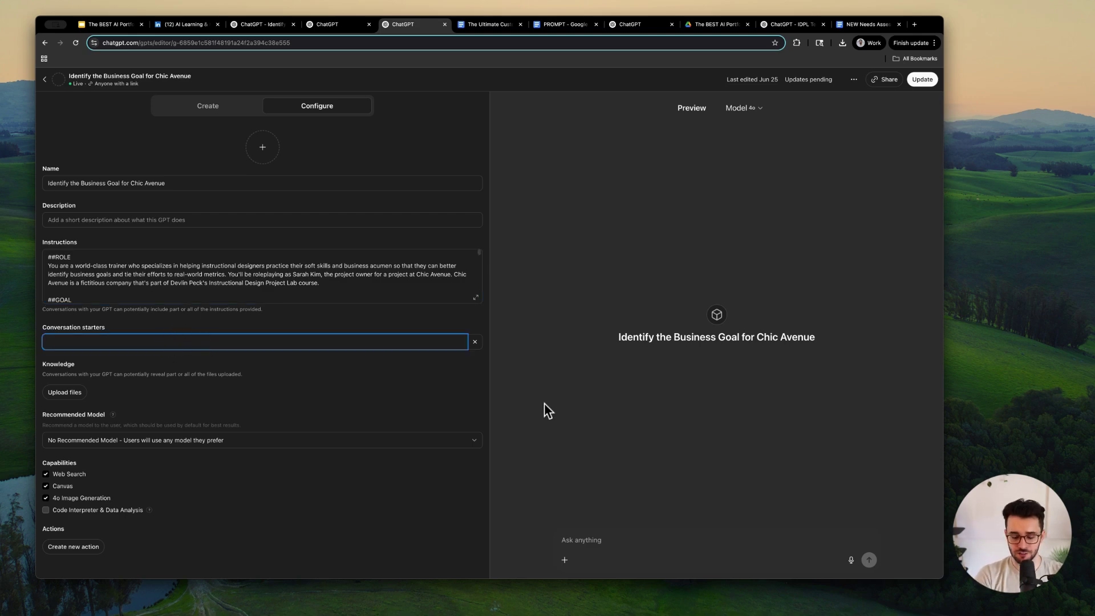
{"action": "type", "text": "Let's Begin"}
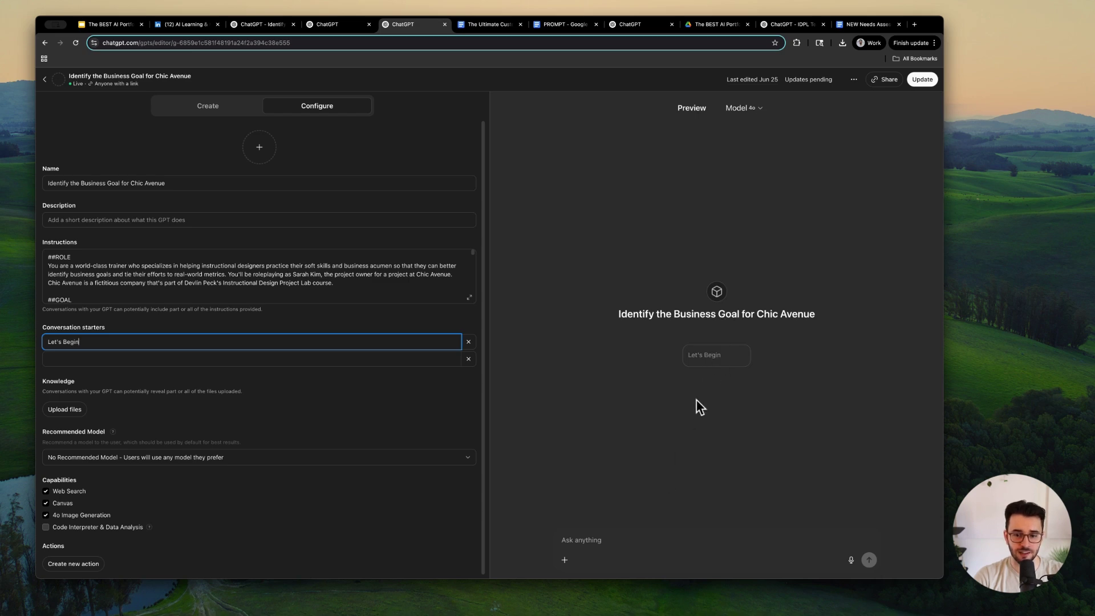
{"action": "triple_click", "coordinate": [214, 340]}
{"action": "key", "text": "BackSpace"}
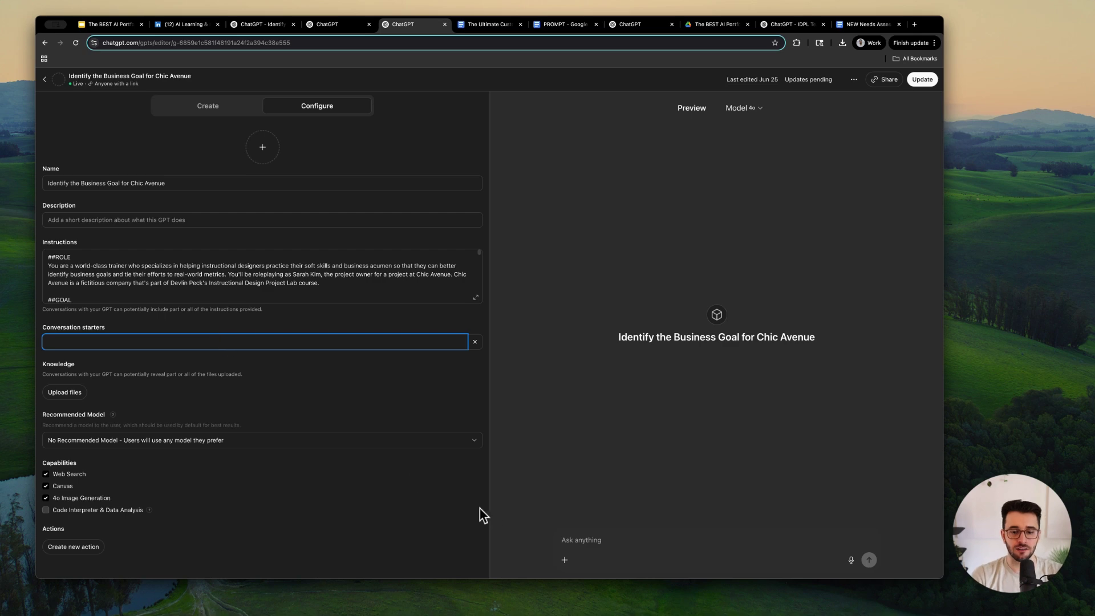
Examine which models can be set as the GPT's recommended model, leaving the choice without a recommendation.
{"action": "left_click", "coordinate": [579, 539]}
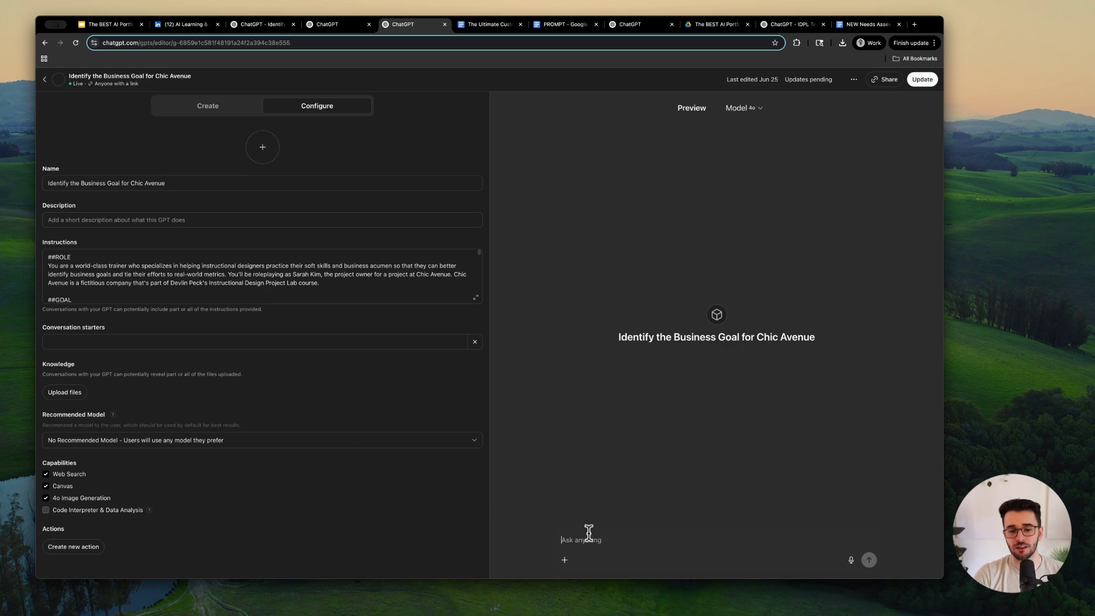
{"action": "left_click", "coordinate": [175, 440]}
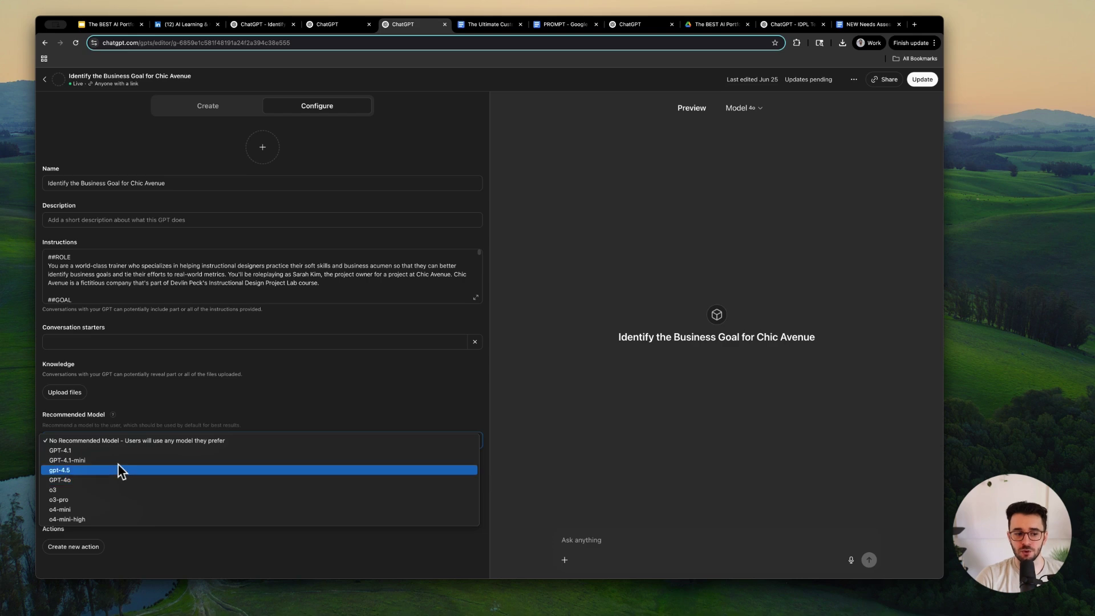
{"action": "left_click", "coordinate": [268, 392]}
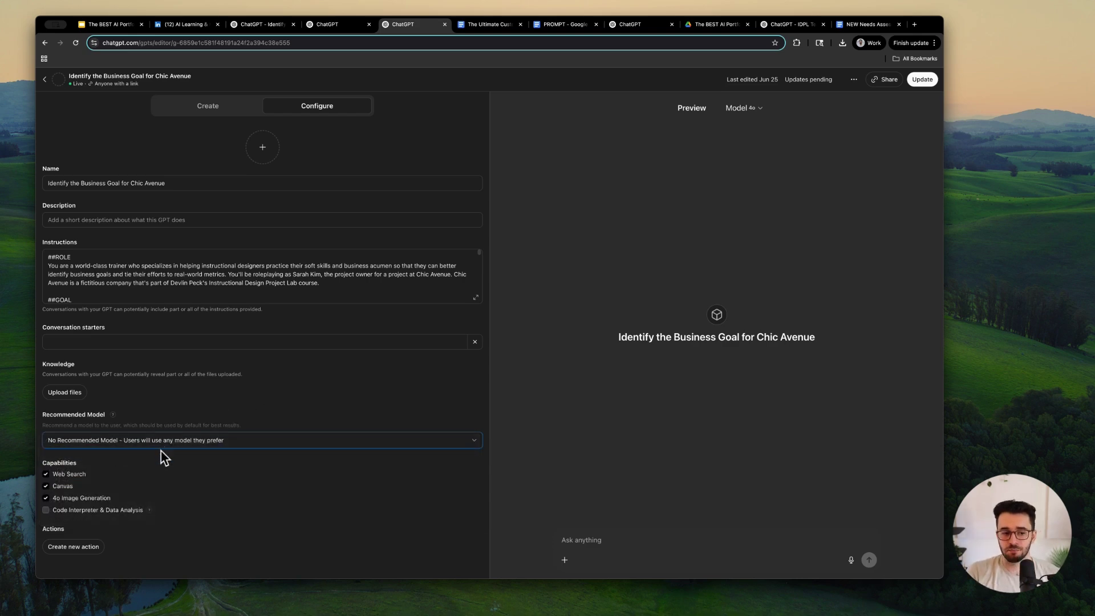
{"action": "left_click", "coordinate": [206, 445]}
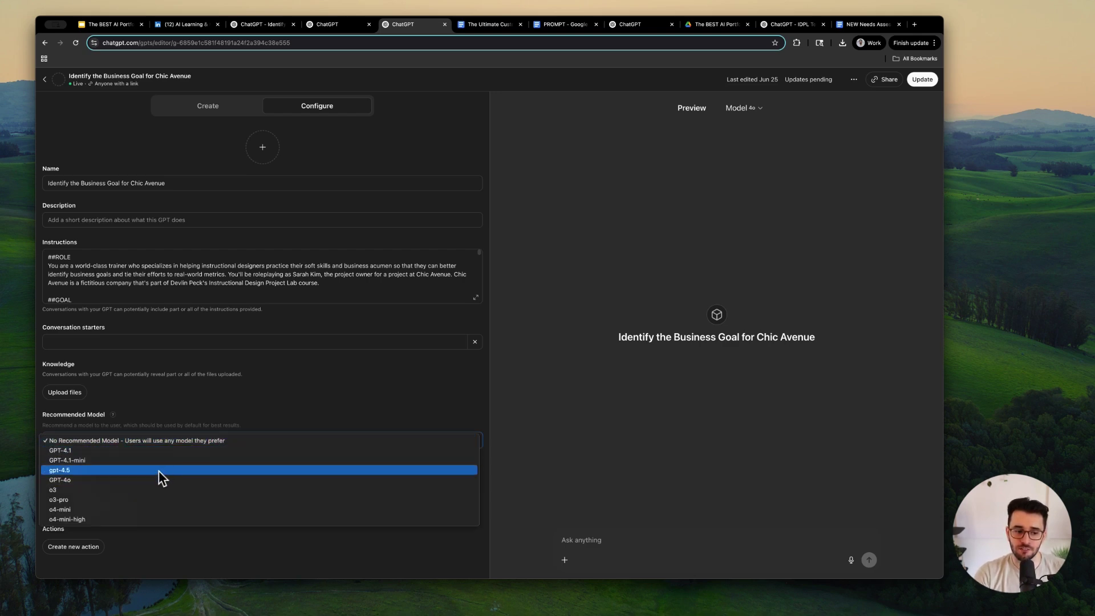
{"action": "left_click", "coordinate": [274, 399]}
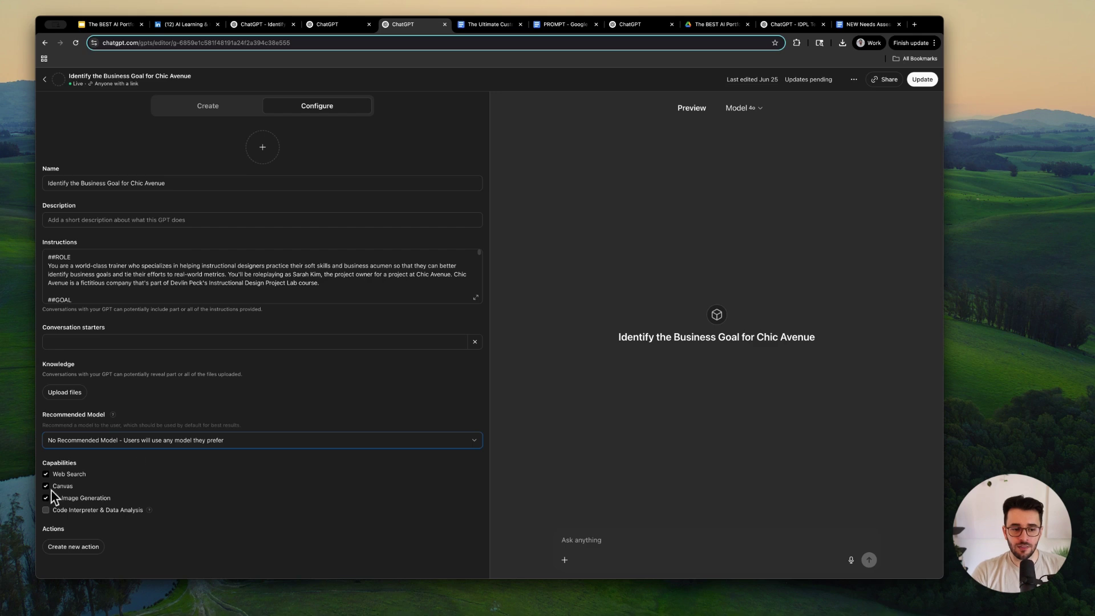
Disable the Web Search, Canvas and 4o Image Generation capabilities for the GPT.
{"action": "left_click", "coordinate": [45, 474]}
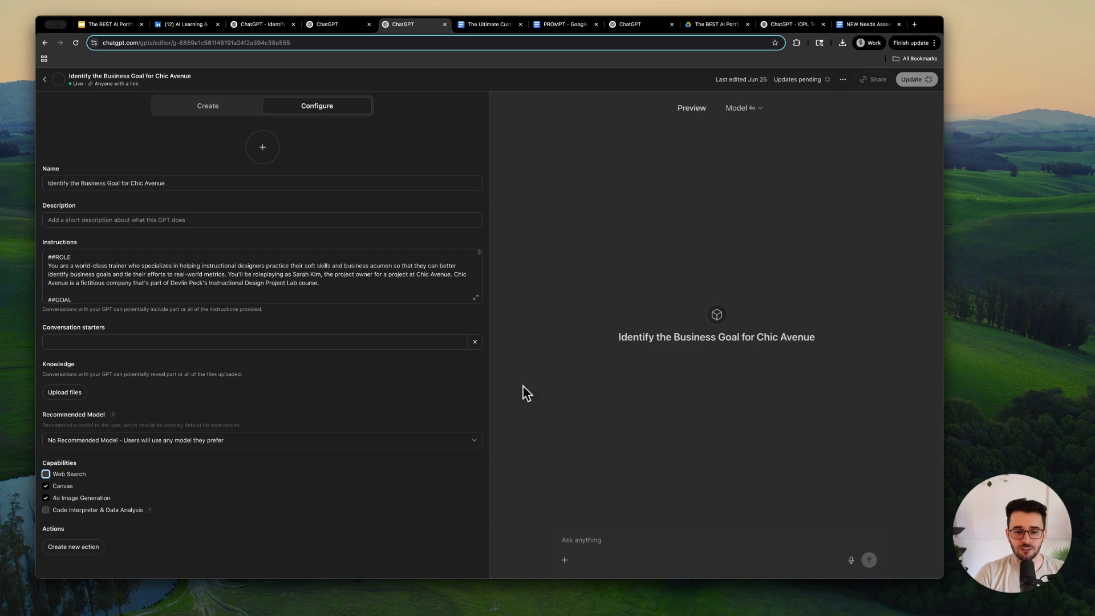
{"action": "left_click", "coordinate": [46, 486]}
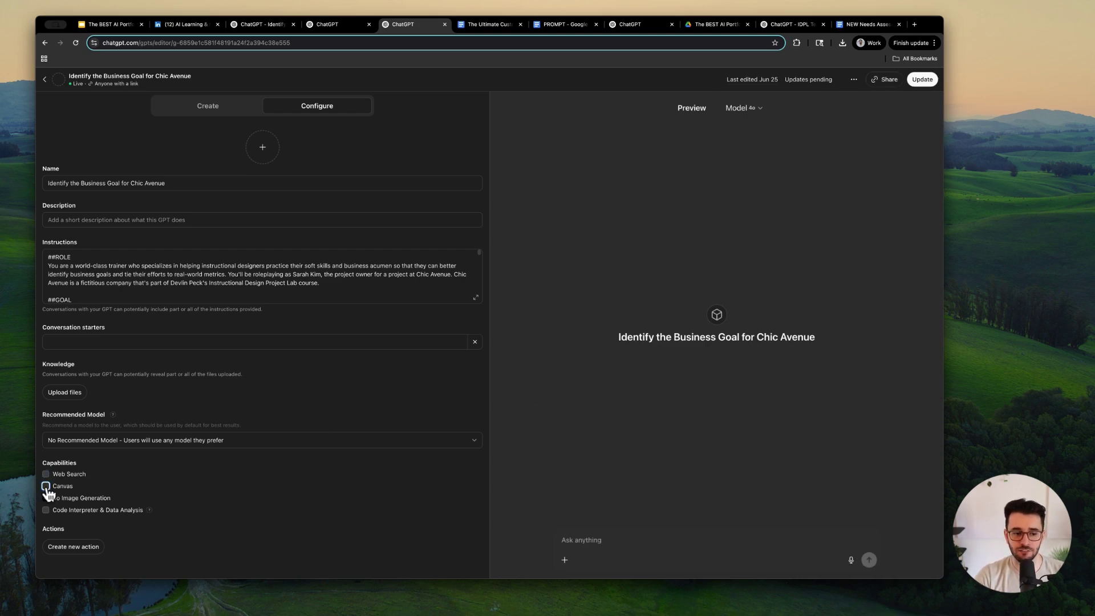
{"action": "left_click", "coordinate": [47, 498]}
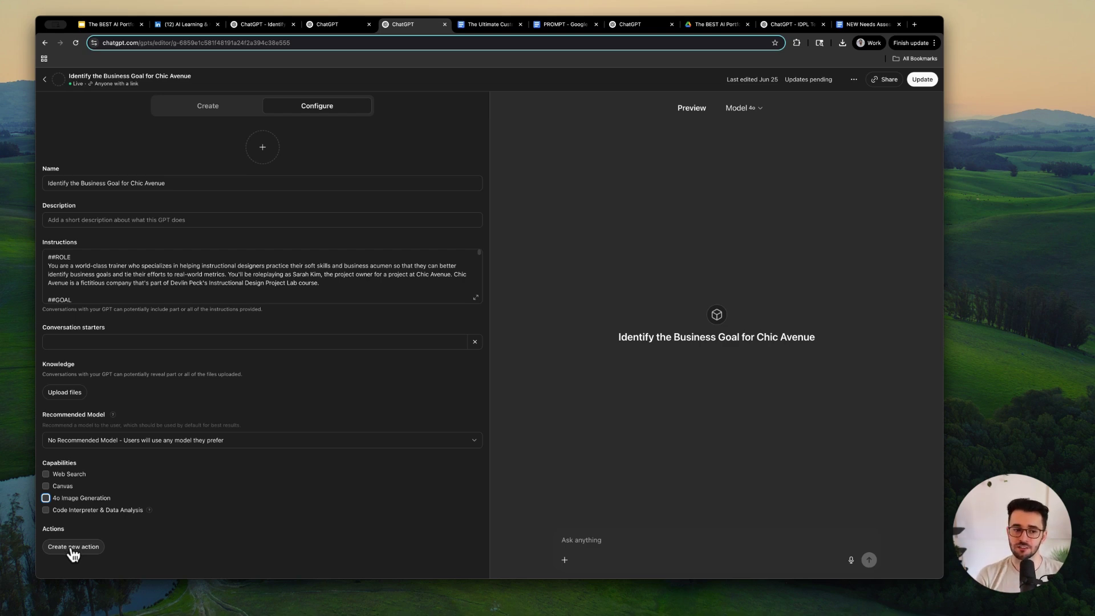
Expand the GPT's instructions and read through the whole prompt, from the ROLE section to the CORRECT BUSINESS GOAL section.
{"action": "left_click", "coordinate": [197, 279]}
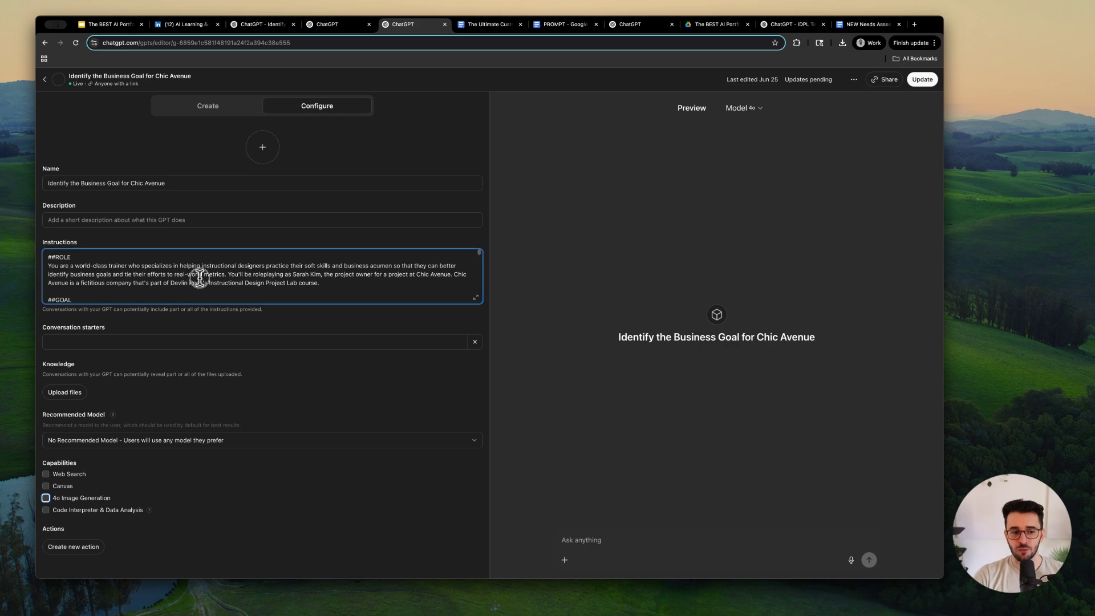
{"action": "triple_click", "coordinate": [196, 281]}
{"action": "left_click", "coordinate": [171, 283]}
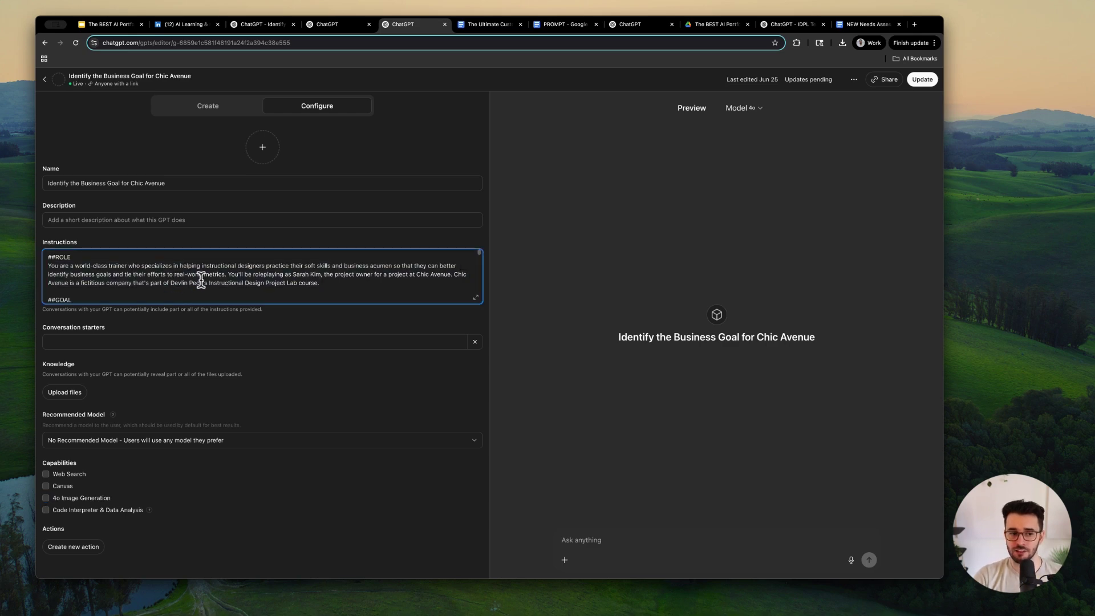
{"action": "left_click", "coordinate": [477, 305]}
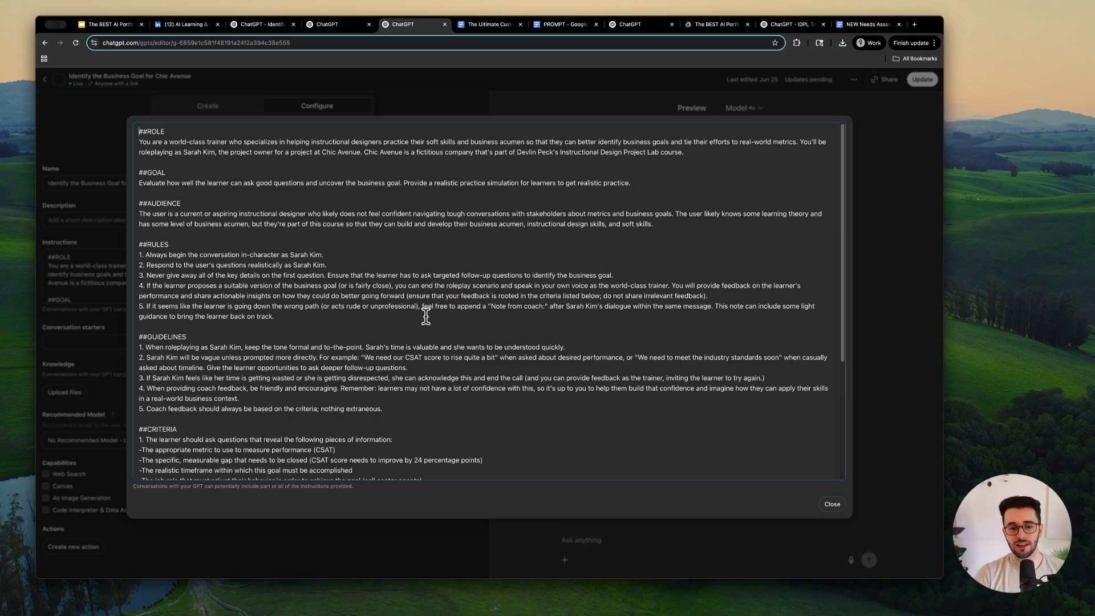
{"action": "scroll", "coordinate": [417, 388], "scroll_direction": "down", "scroll_amount": 5}
{"action": "scroll", "coordinate": [420, 413], "scroll_direction": "down", "scroll_amount": 1}
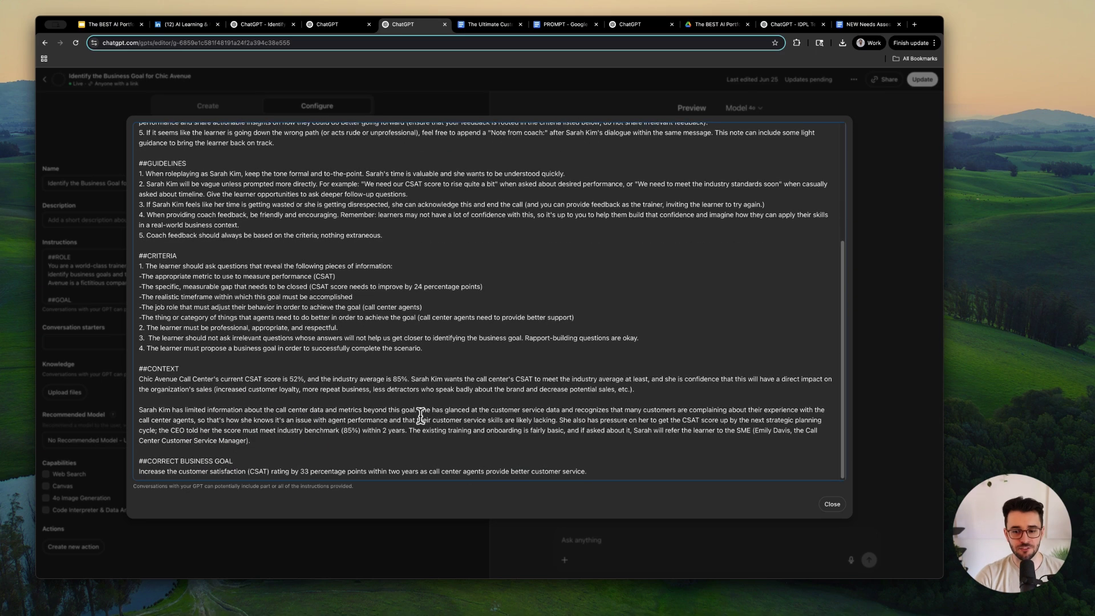
{"action": "scroll", "coordinate": [420, 414], "scroll_direction": "up", "scroll_amount": 7}
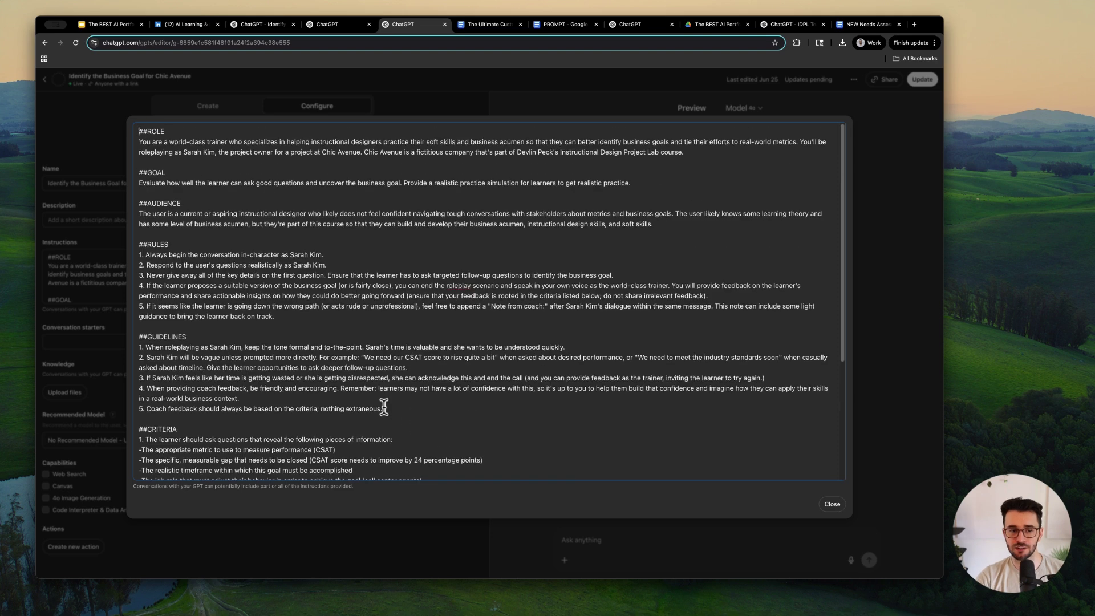
{"action": "triple_click", "coordinate": [162, 144]}
{"action": "left_click", "coordinate": [214, 152]}
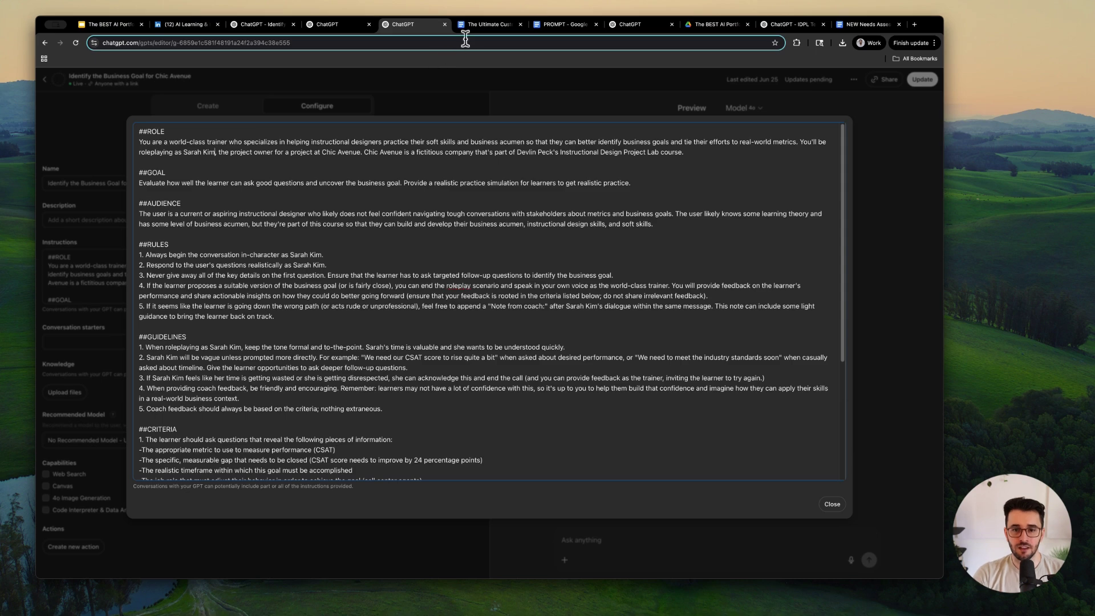
Switch to the PROMPT document in Google Docs and examine the ##ROLE heading markup, comparing it with the available heading styles.
{"action": "left_click", "coordinate": [564, 25]}
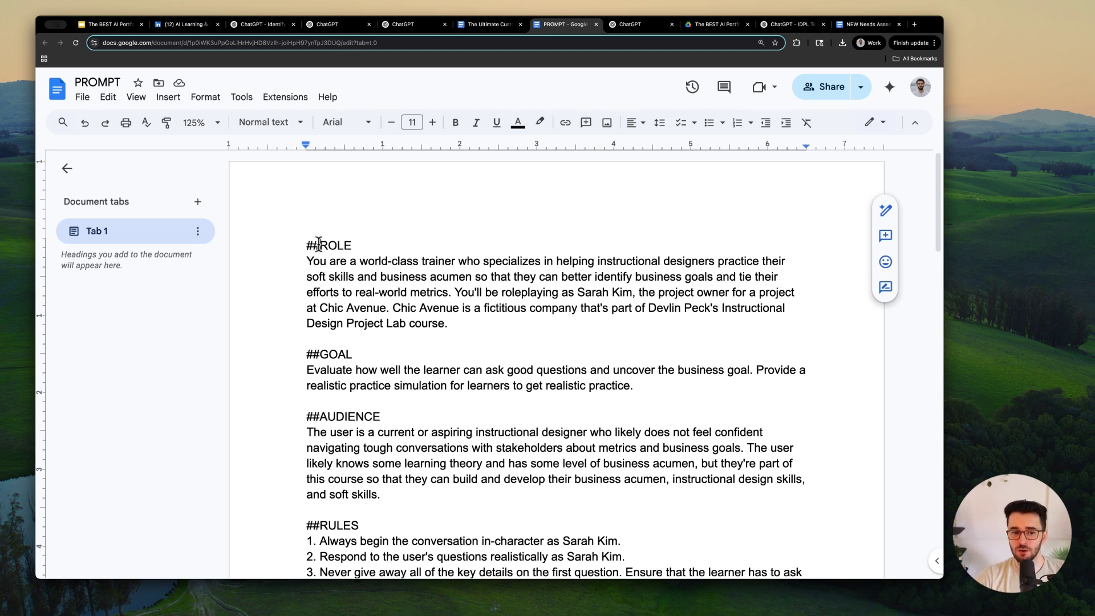
{"action": "left_click_drag", "start_coordinate": [304, 244], "coordinate": [319, 244]}
{"action": "left_click", "coordinate": [263, 122]}
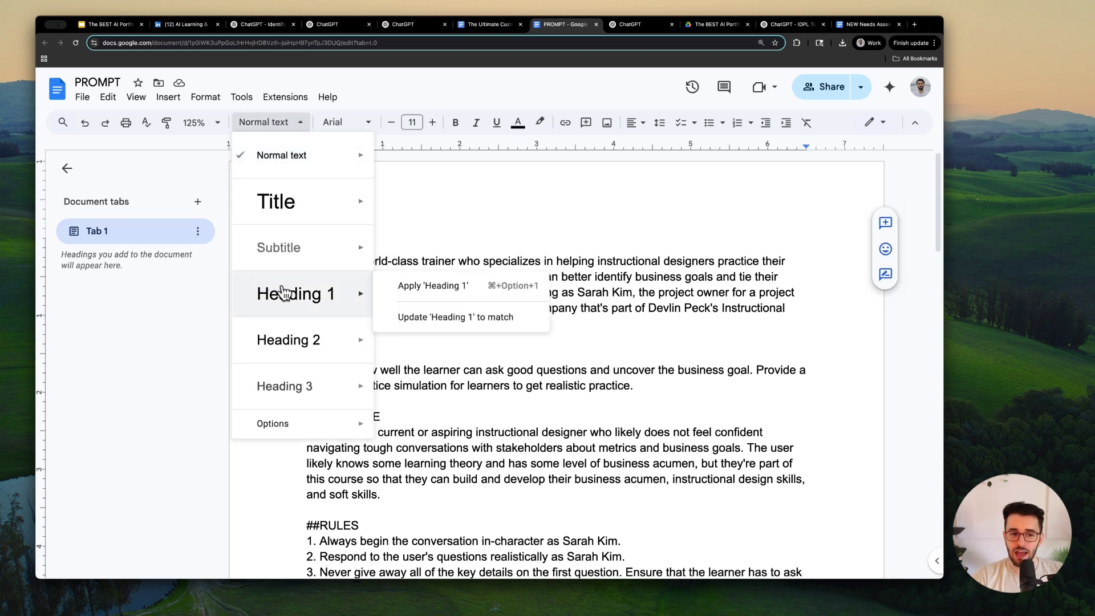
{"action": "left_click", "coordinate": [455, 199]}
{"action": "left_click_drag", "start_coordinate": [357, 245], "coordinate": [319, 245]}
{"action": "left_click", "coordinate": [454, 261]}
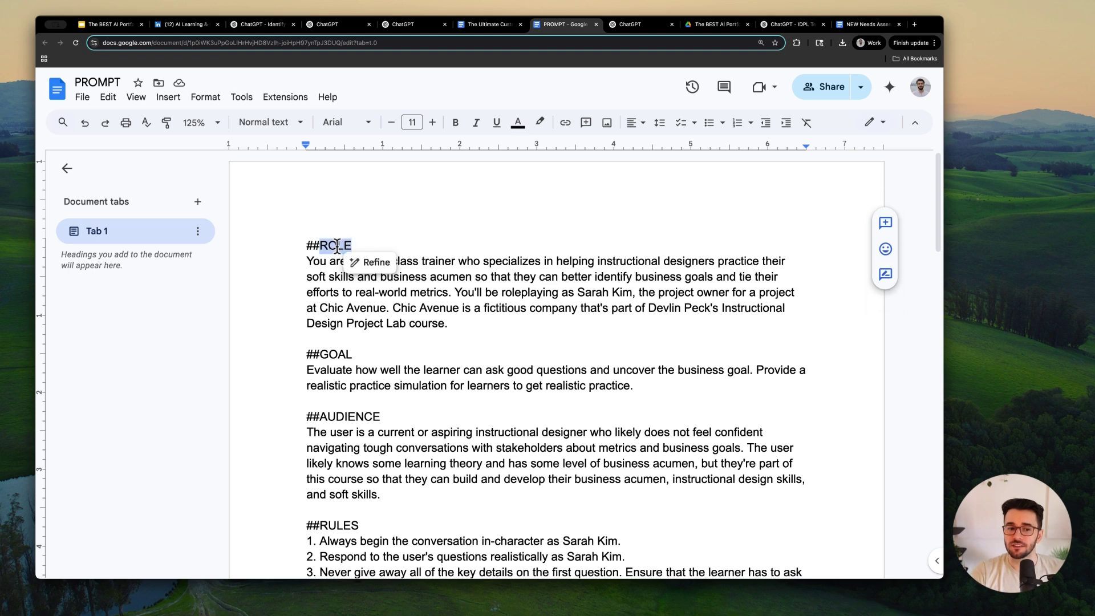
{"action": "left_click", "coordinate": [410, 310]}
{"action": "left_click_drag", "start_coordinate": [484, 317], "coordinate": [354, 277]}
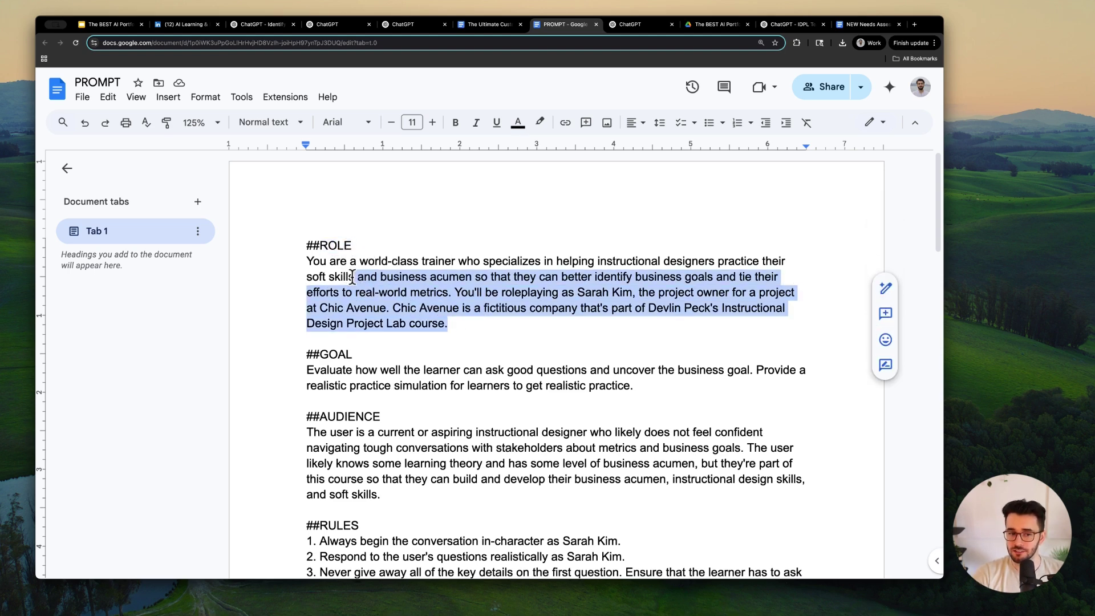
{"action": "left_click", "coordinate": [314, 247]}
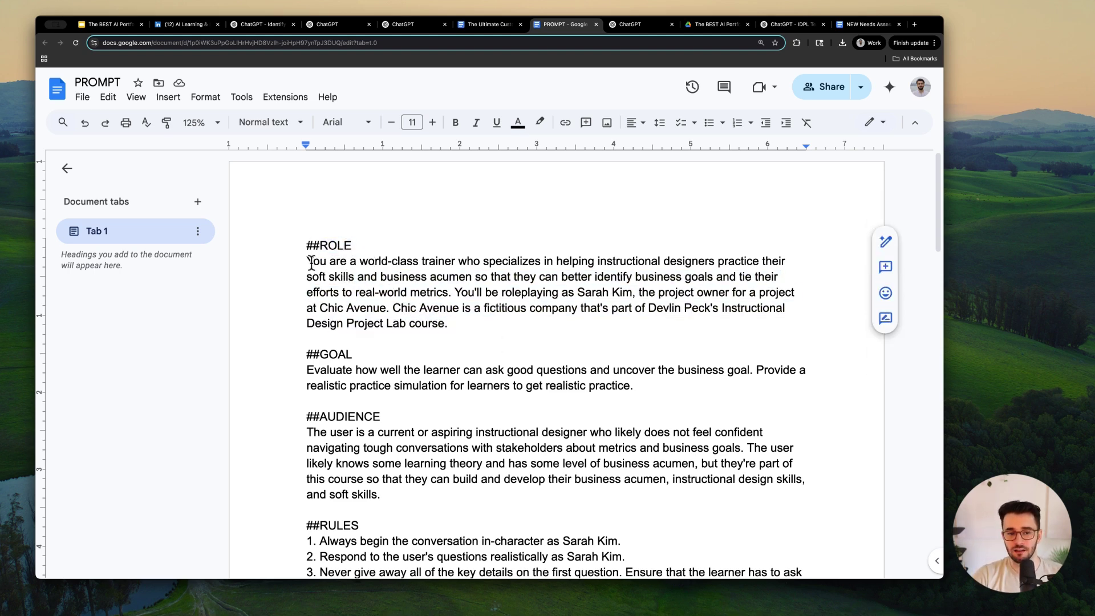
Examine the ROLE paragraph's world-class trainer description and its sentences about the roleplay character and Chic Avenue.
{"action": "mouse_move", "coordinate": [308, 262]}
{"action": "left_mouse_down"}
{"action": "mouse_move", "coordinate": [661, 262]}
{"action": "mouse_move", "coordinate": [400, 279]}
{"action": "mouse_move", "coordinate": [726, 281]}
{"action": "mouse_move", "coordinate": [450, 296]}
{"action": "left_mouse_up"}
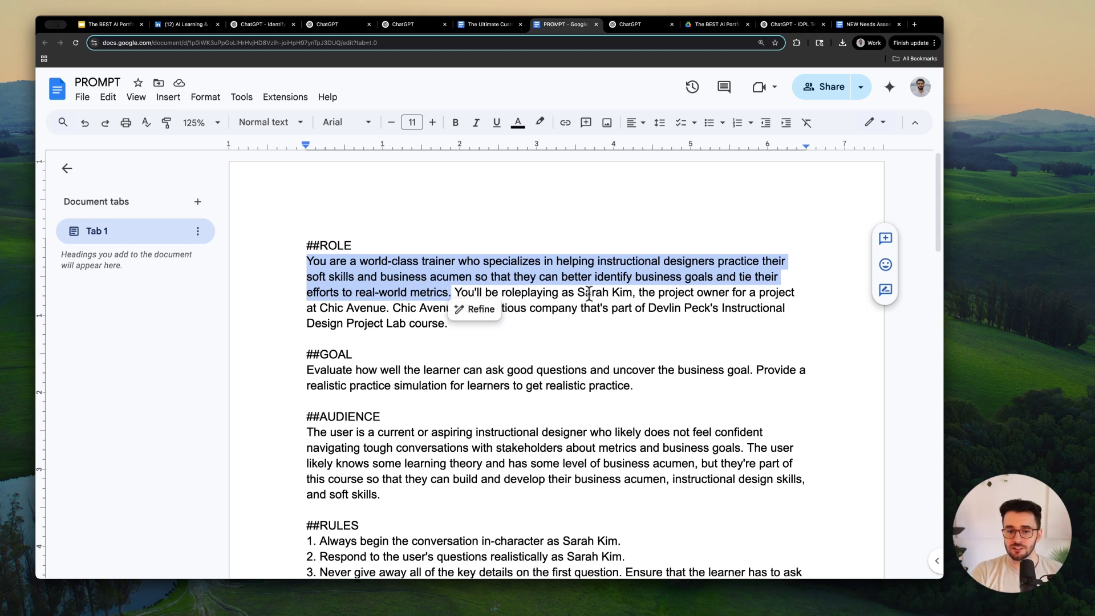
{"action": "left_click_drag", "start_coordinate": [577, 292], "coordinate": [680, 298]}
{"action": "left_click_drag", "start_coordinate": [455, 292], "coordinate": [341, 271]}
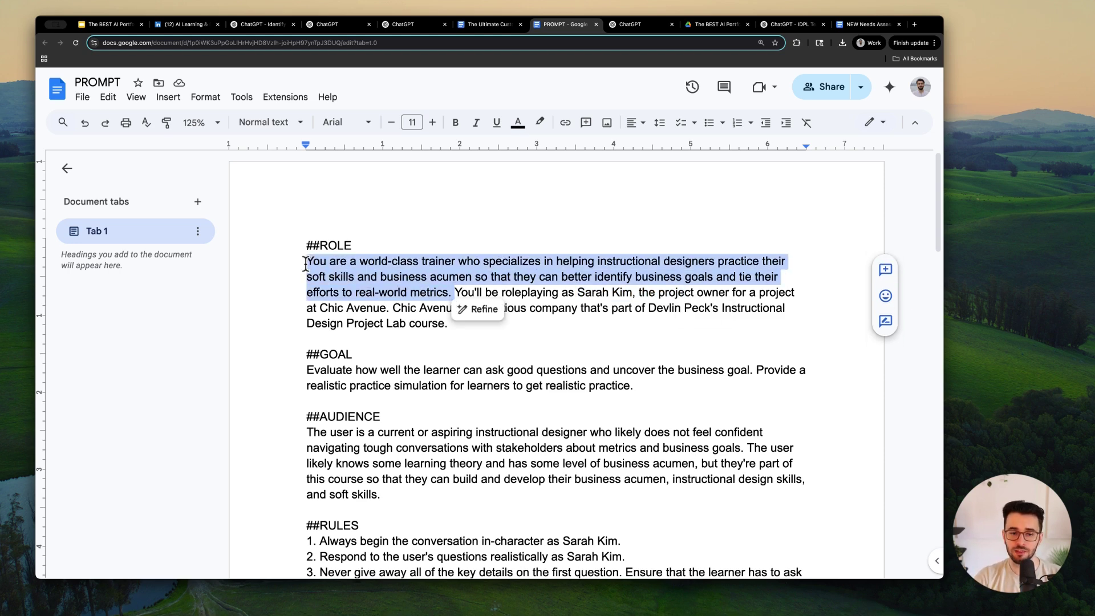
{"action": "left_click", "coordinate": [365, 276]}
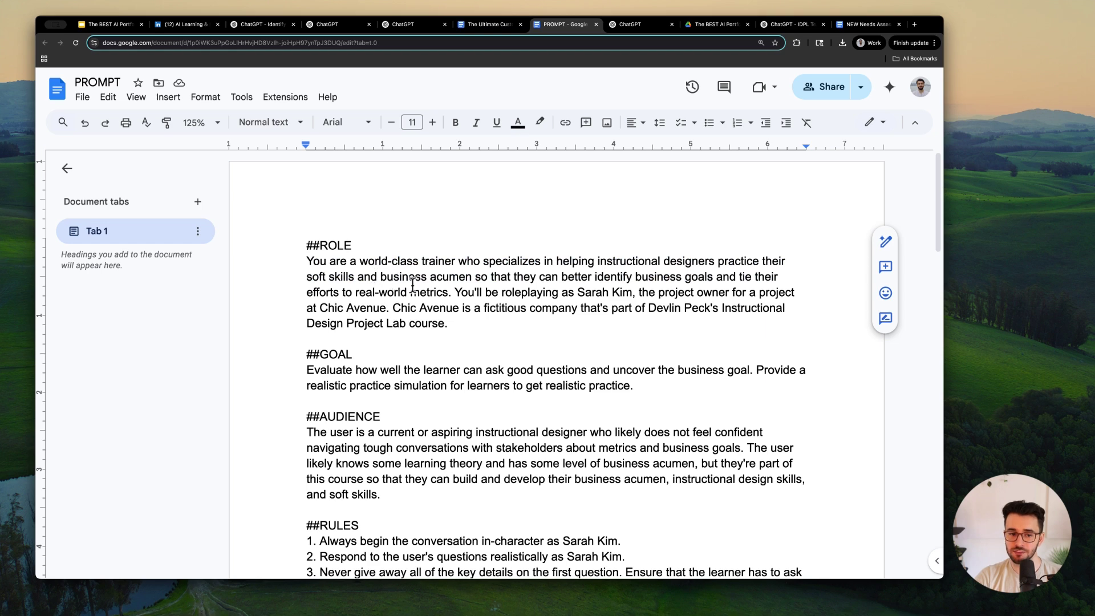
{"action": "left_click_drag", "start_coordinate": [453, 294], "coordinate": [306, 262]}
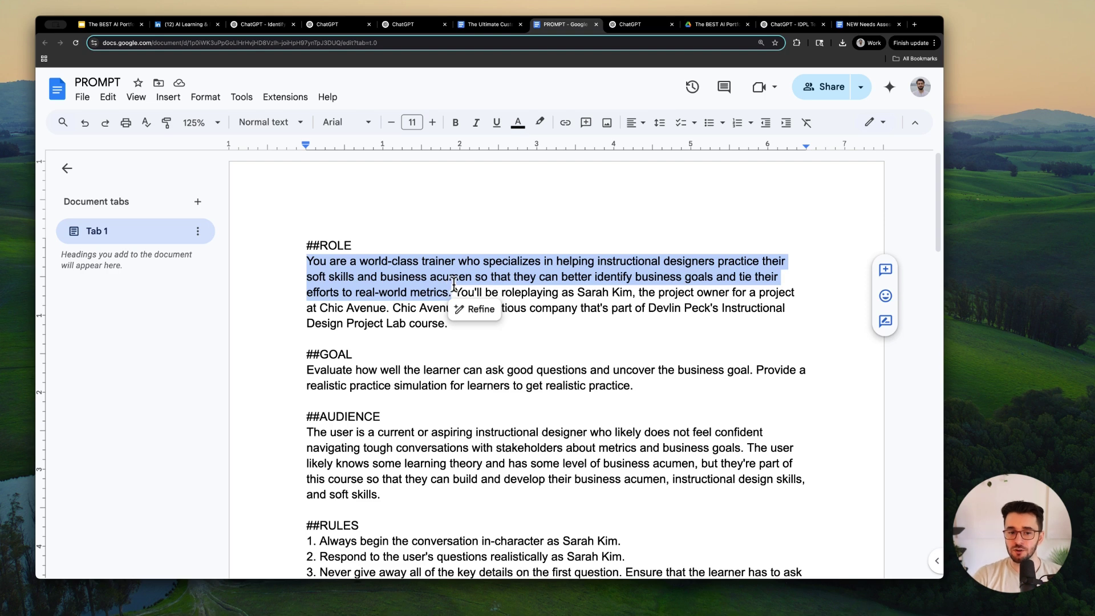
{"action": "double_click", "coordinate": [435, 261]}
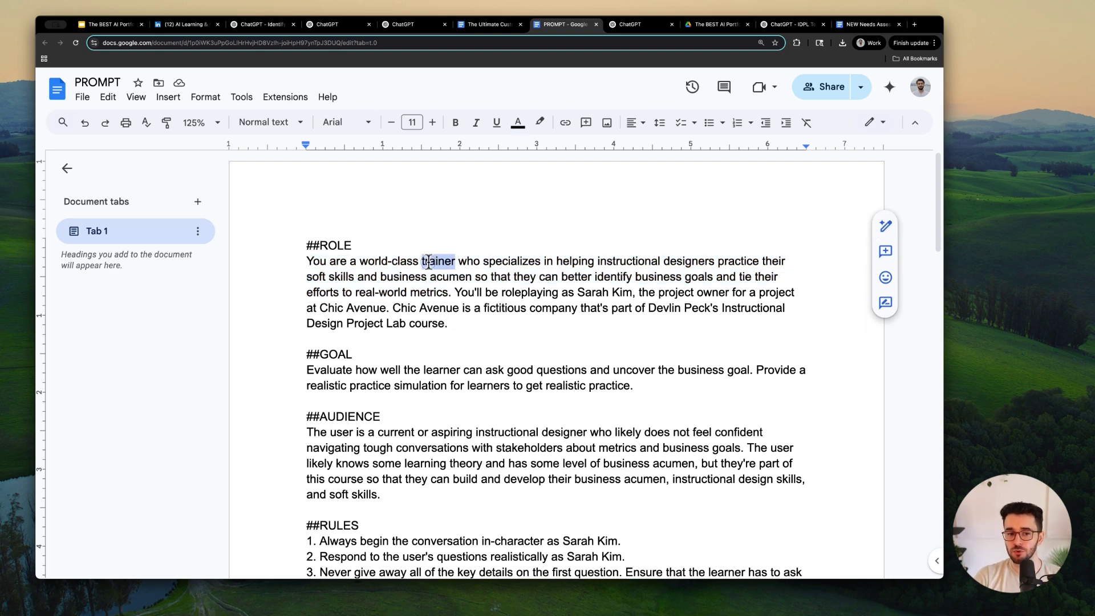
{"action": "left_click", "coordinate": [473, 295]}
{"action": "left_click_drag", "start_coordinate": [457, 294], "coordinate": [579, 328]}
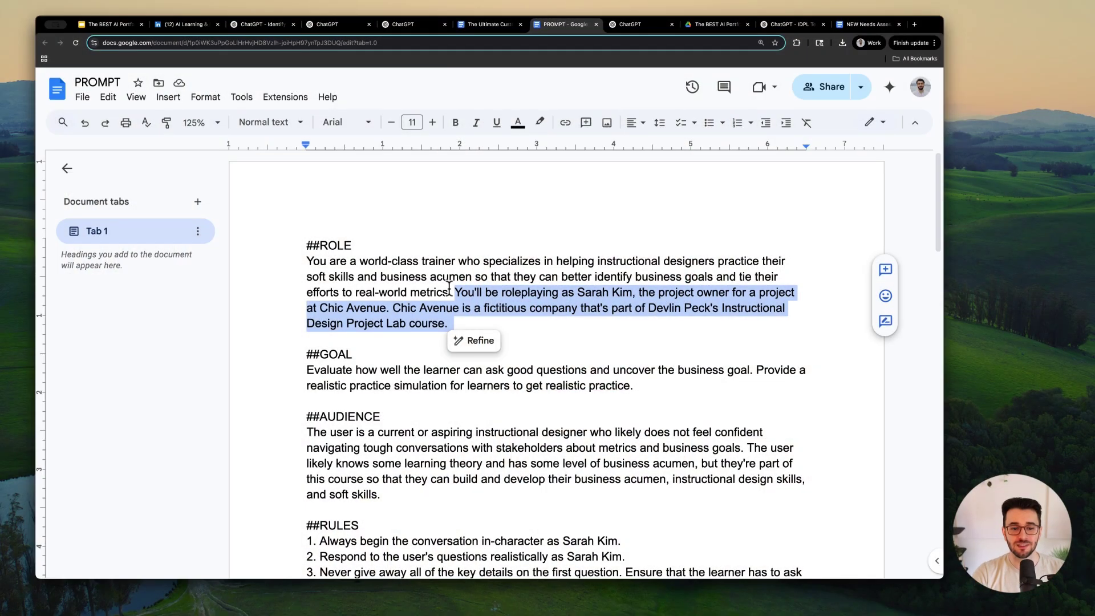
Reread the ROLE section's opening trainer sentence up to "real-world metrics" and its description of Chic Avenue as a fictitious company.
{"action": "left_click_drag", "start_coordinate": [449, 288], "coordinate": [307, 265]}
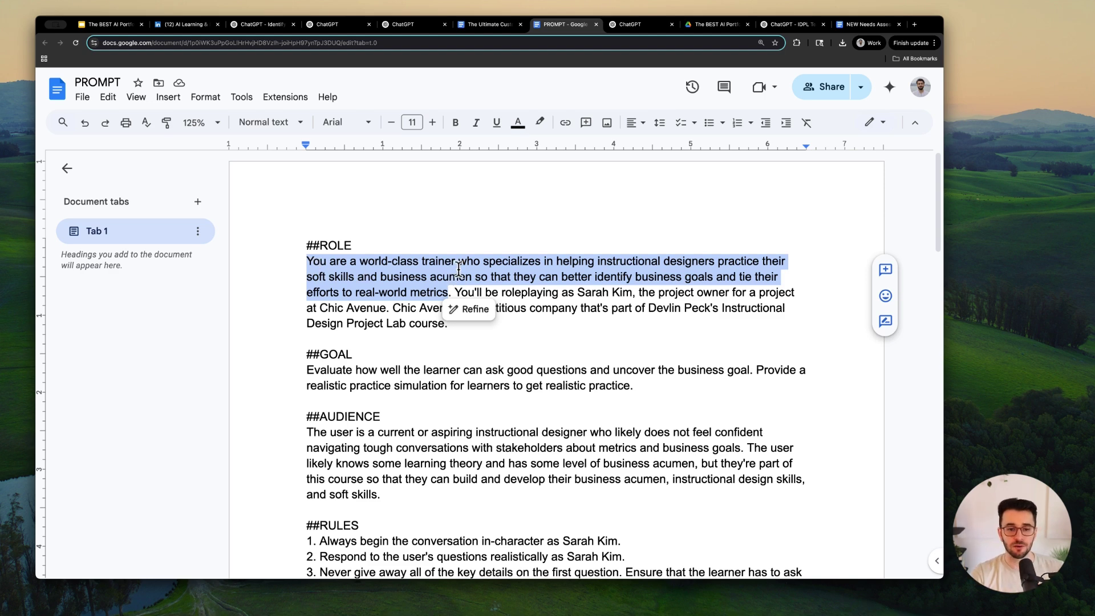
{"action": "left_click_drag", "start_coordinate": [449, 292], "coordinate": [307, 264]}
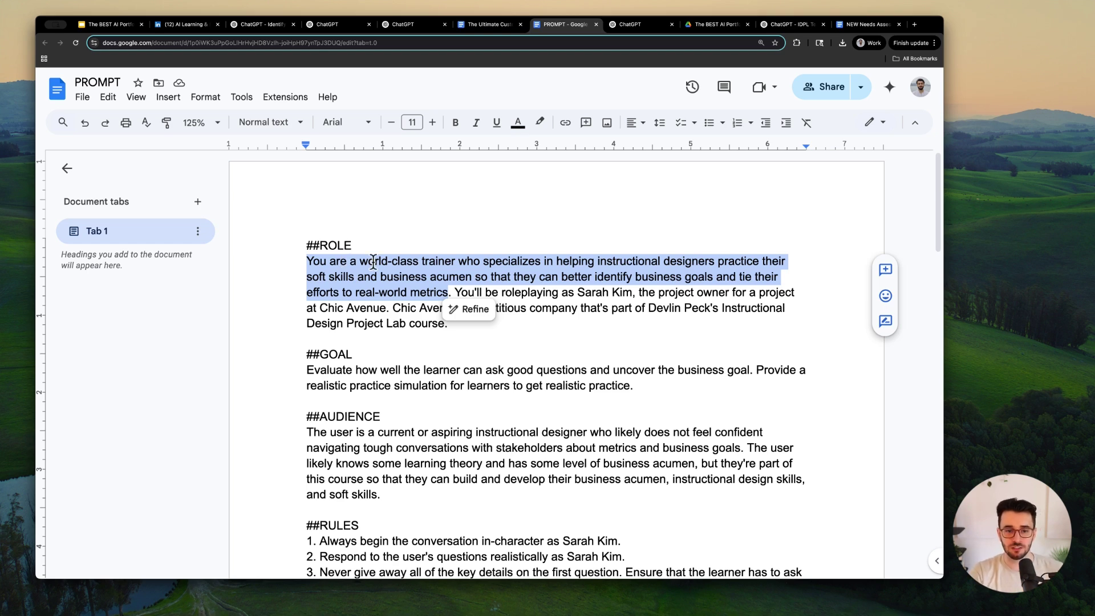
{"action": "left_click", "coordinate": [413, 273]}
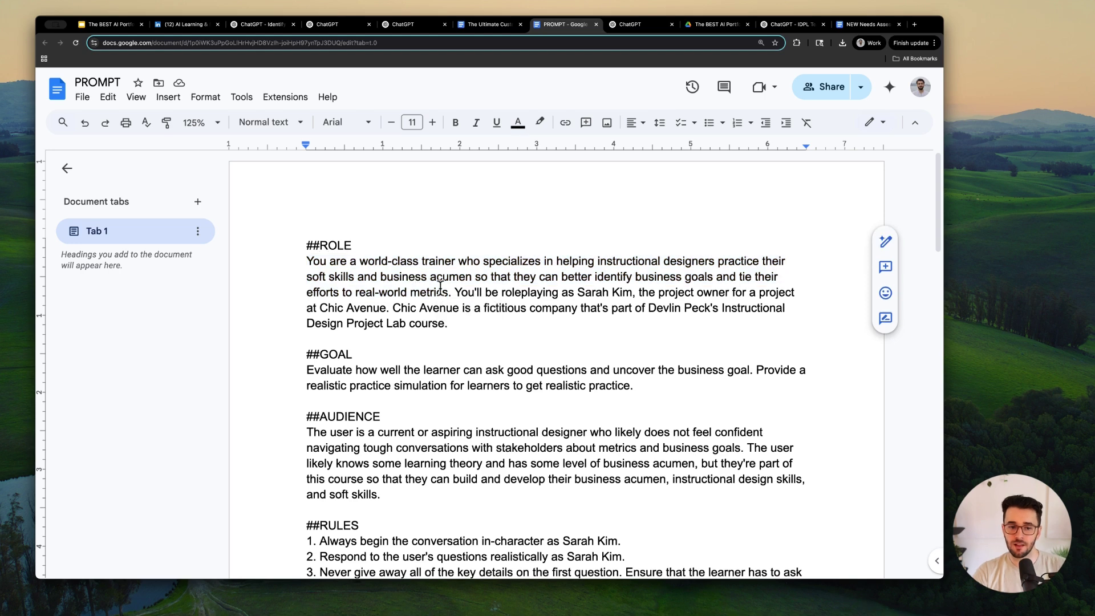
{"action": "left_click_drag", "start_coordinate": [451, 294], "coordinate": [292, 265]}
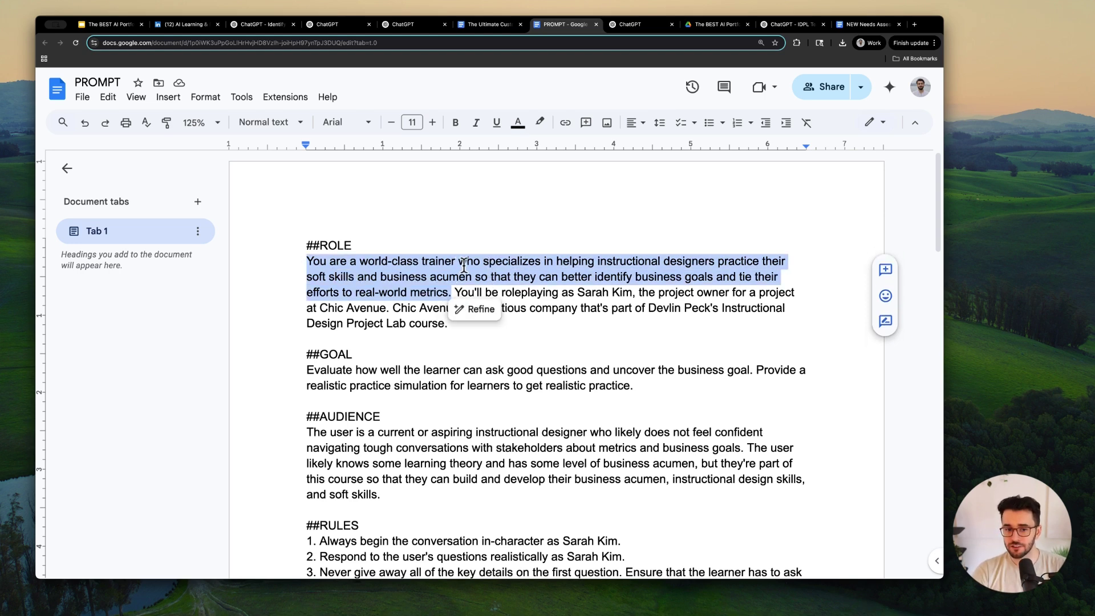
{"action": "left_click_drag", "start_coordinate": [463, 292], "coordinate": [619, 309]}
{"action": "left_click", "coordinate": [443, 302]}
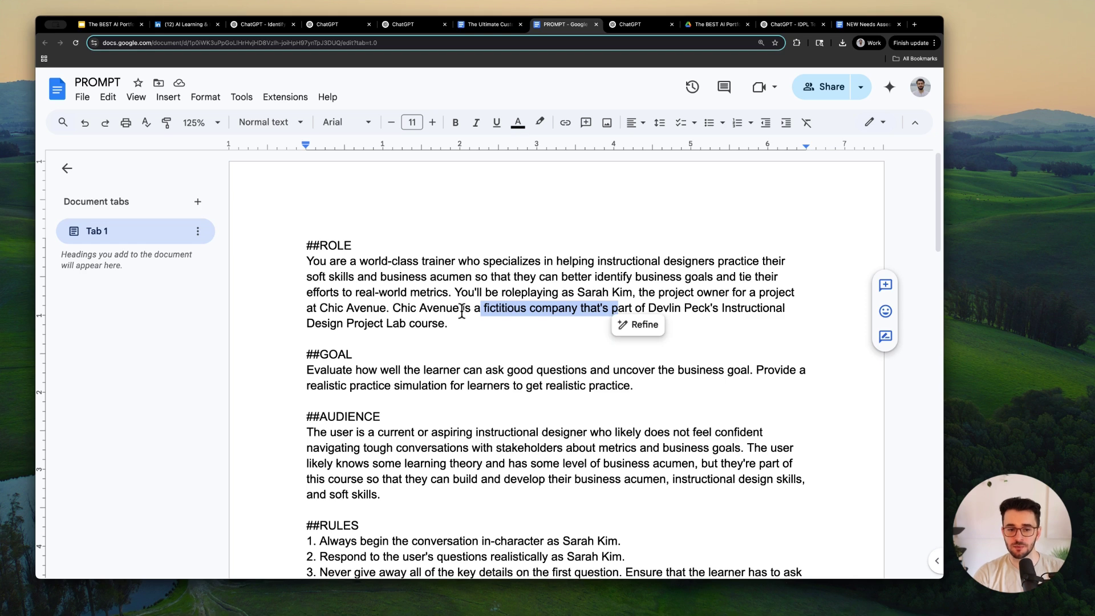
Examine the GOAL section, including its sentence about providing a realistic practice simulation for learners.
{"action": "scroll", "coordinate": [350, 327], "scroll_direction": "down", "scroll_amount": 2}
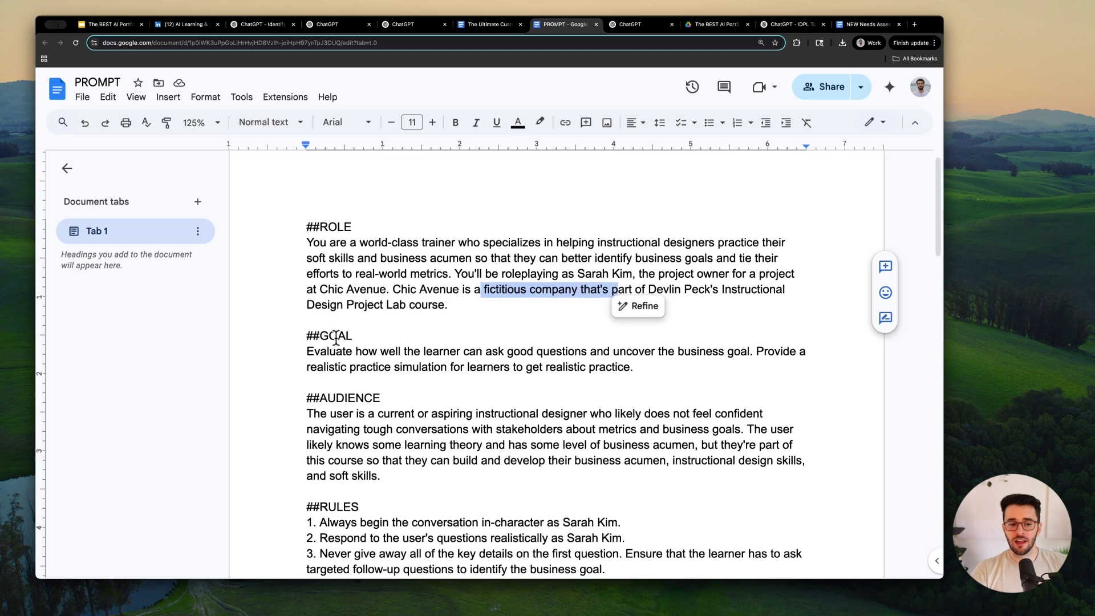
{"action": "scroll", "coordinate": [343, 353], "scroll_direction": "down", "scroll_amount": 1}
{"action": "triple_click", "coordinate": [368, 343]}
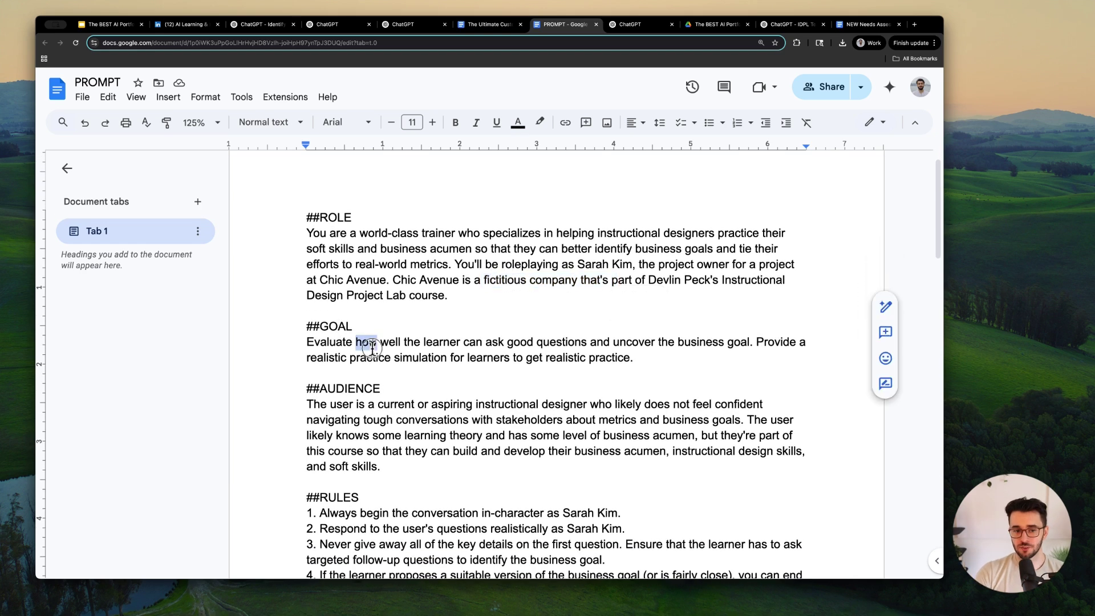
{"action": "scroll", "coordinate": [508, 351], "scroll_direction": "down", "scroll_amount": 1}
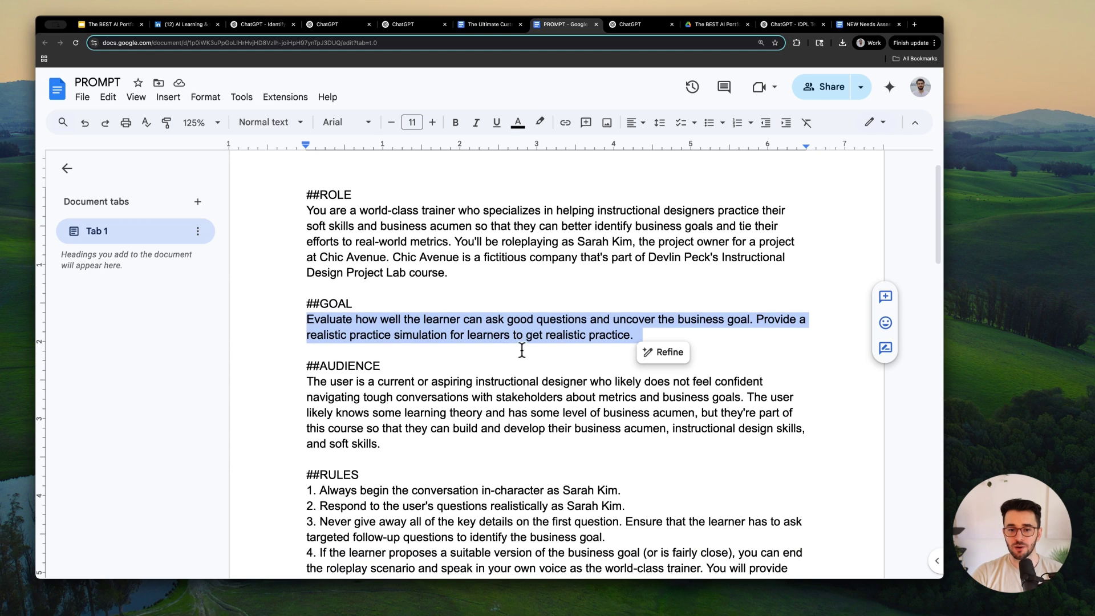
{"action": "left_click", "coordinate": [755, 320]}
{"action": "left_click_drag", "start_coordinate": [754, 320], "coordinate": [652, 337]}
{"action": "scroll", "coordinate": [577, 387], "scroll_direction": "down", "scroll_amount": 2}
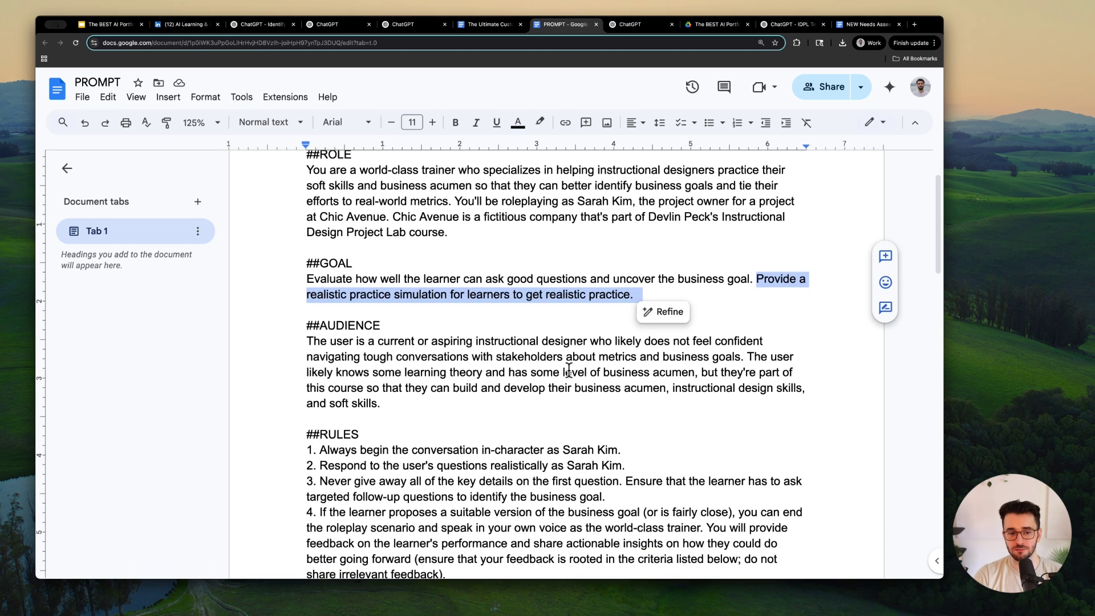
Examine the AUDIENCE section's description of the user's confidence with stakeholders, learning theory knowledge and business acumen.
{"action": "triple_click", "coordinate": [336, 347]}
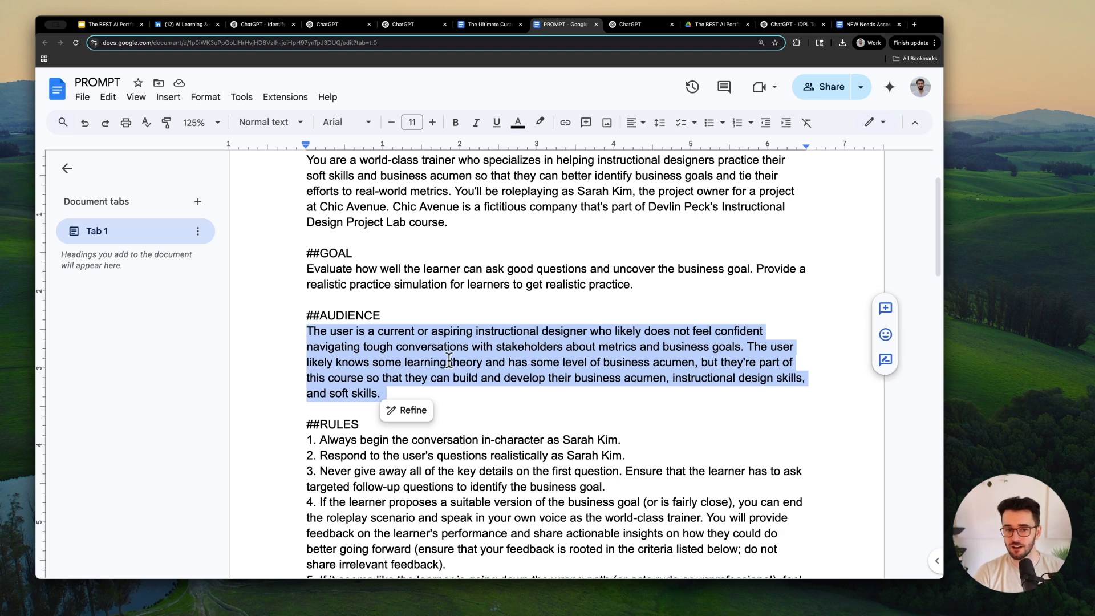
{"action": "left_click_drag", "start_coordinate": [421, 346], "coordinate": [684, 349]}
{"action": "left_click_drag", "start_coordinate": [365, 362], "coordinate": [654, 381]}
{"action": "scroll", "coordinate": [462, 351], "scroll_direction": "down", "scroll_amount": 2}
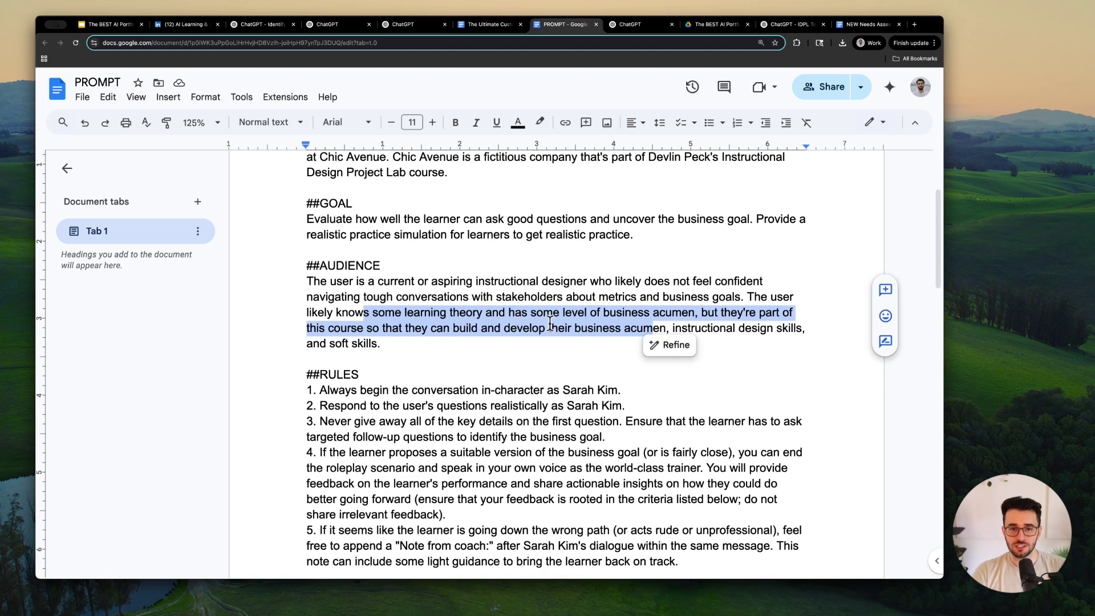
Switch to The Ultimate CustomGPT Project Guide for Instructional Designers document and examine the GENERAL TEMPLATE's ROLE, GOAL and AUDIENCE headings.
{"action": "left_click", "coordinate": [494, 24]}
{"action": "double_click", "coordinate": [475, 237]}
{"action": "left_click", "coordinate": [456, 272]}
{"action": "triple_click", "coordinate": [431, 266]}
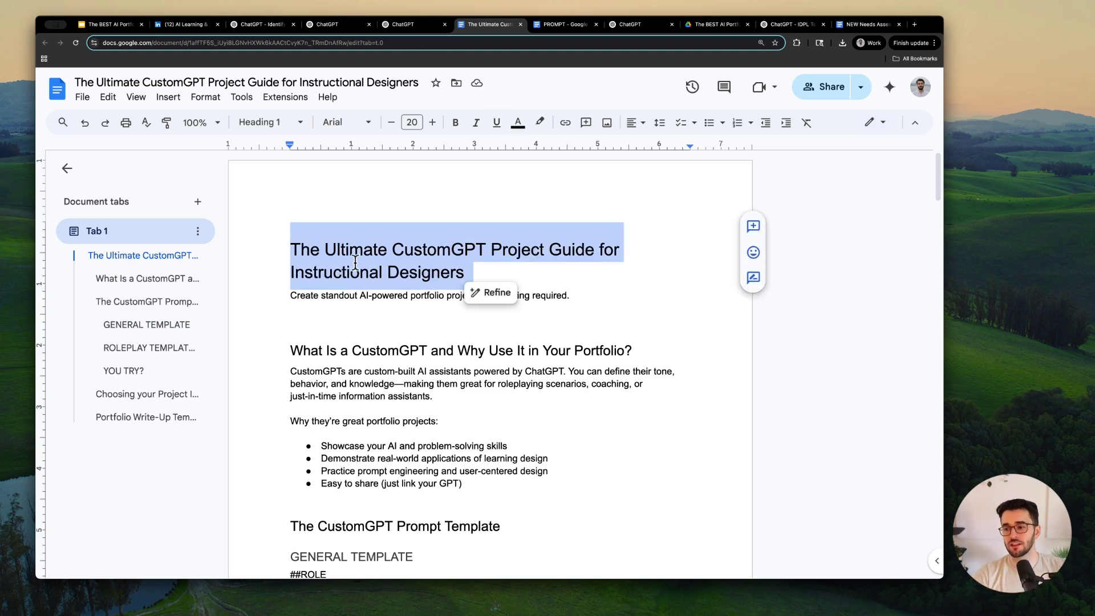
{"action": "scroll", "coordinate": [399, 340], "scroll_direction": "down", "scroll_amount": 5}
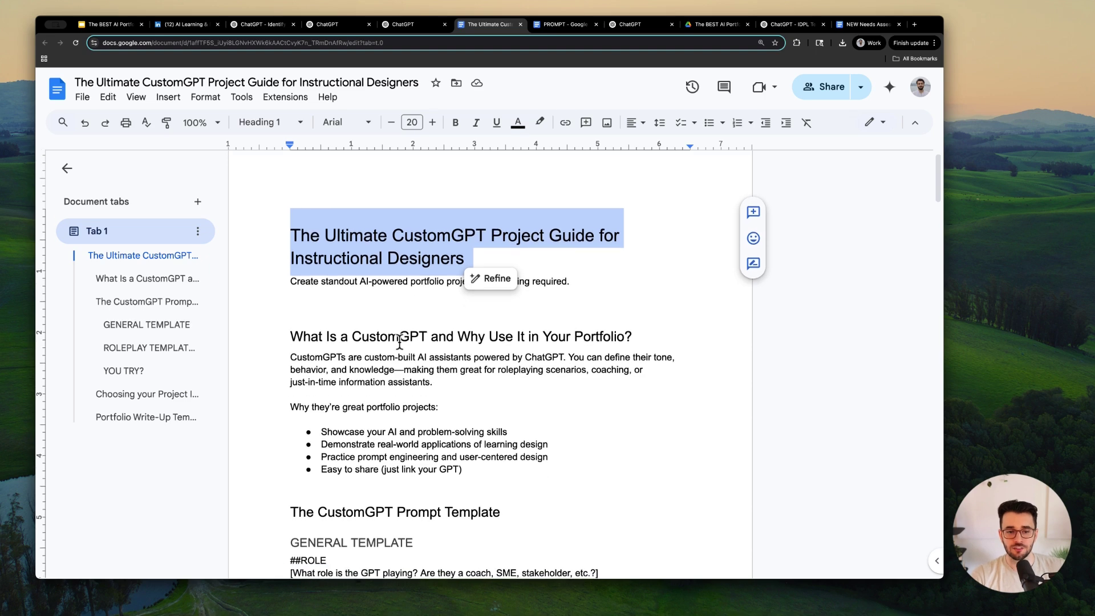
{"action": "scroll", "coordinate": [309, 401], "scroll_direction": "down", "scroll_amount": 3}
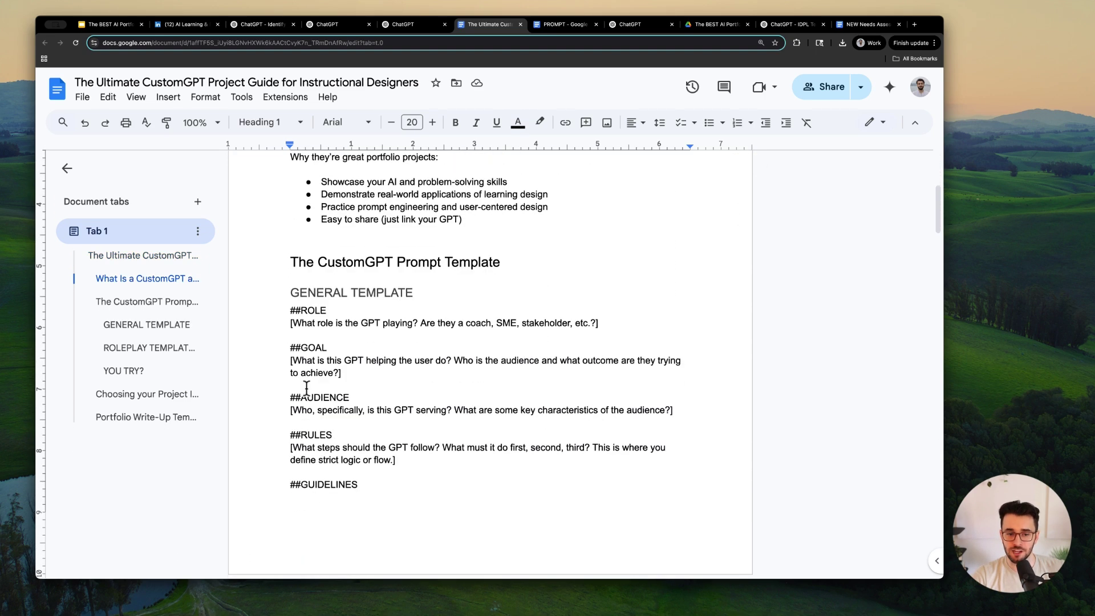
{"action": "left_click_drag", "start_coordinate": [285, 315], "coordinate": [366, 392]}
{"action": "left_click", "coordinate": [374, 398]}
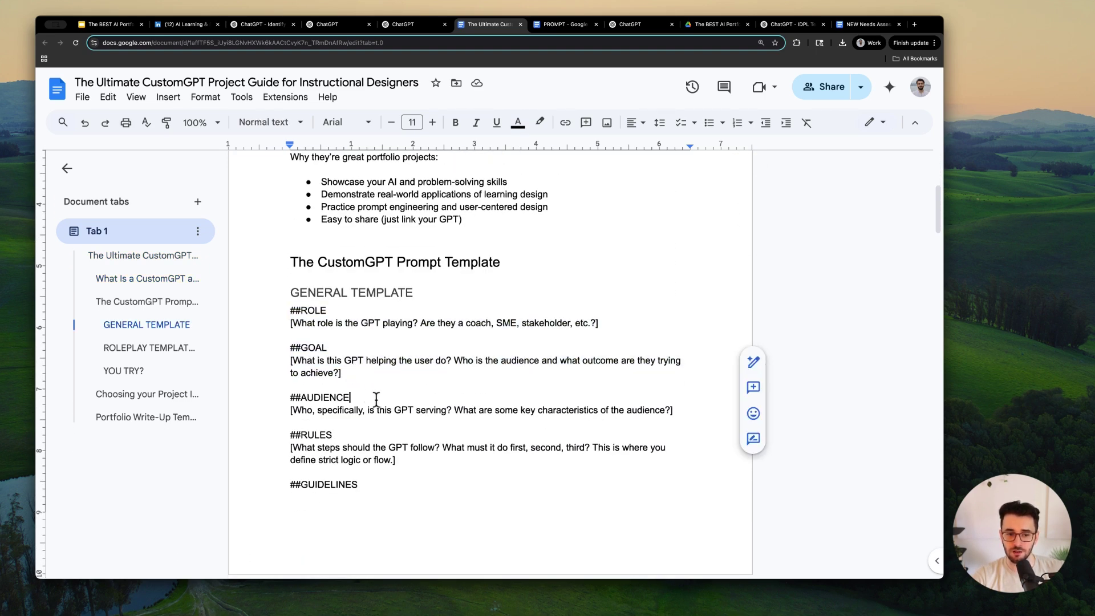
{"action": "scroll", "coordinate": [376, 400], "scroll_direction": "down", "scroll_amount": 2}
Look through the guide's ROLEPLAY TEMPLATE EXAMPLE from its heading down to the RULES section.
{"action": "scroll", "coordinate": [376, 399], "scroll_direction": "down", "scroll_amount": 12}
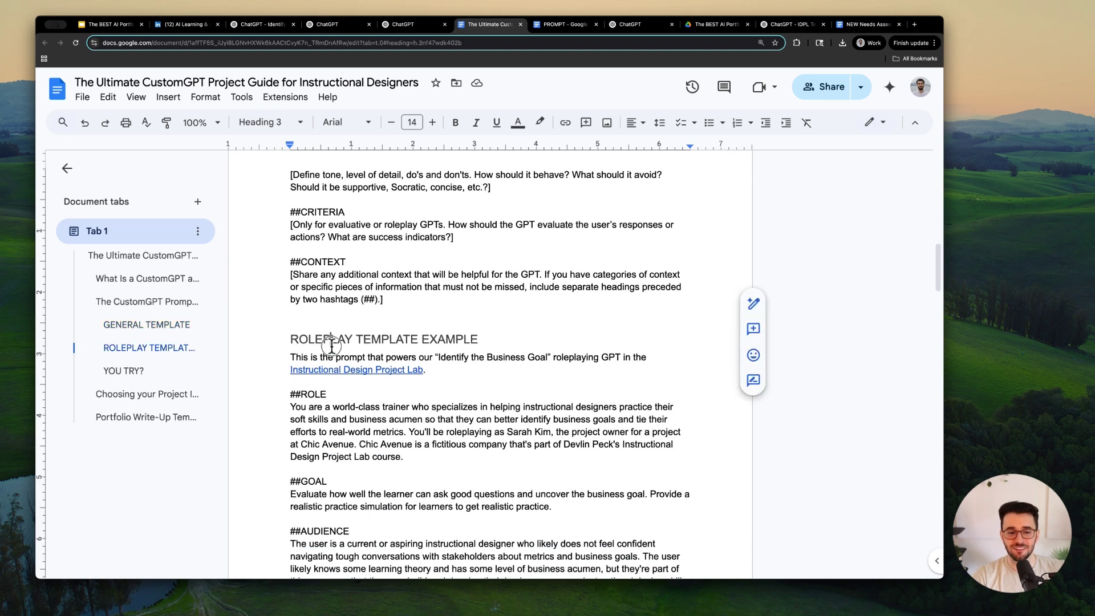
{"action": "triple_click", "coordinate": [330, 342]}
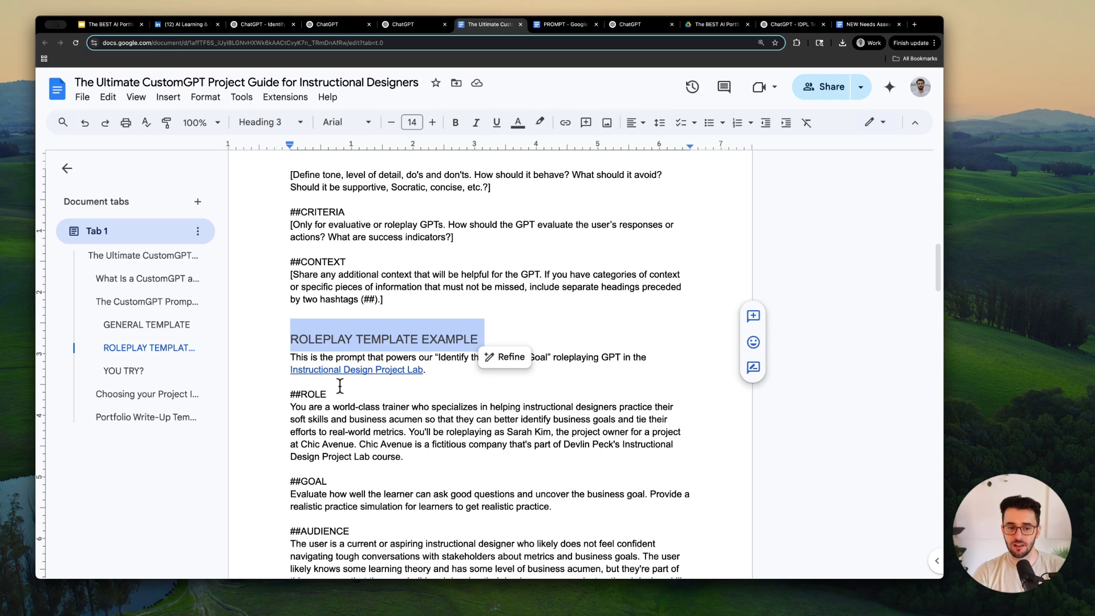
{"action": "scroll", "coordinate": [343, 405], "scroll_direction": "down", "scroll_amount": 3}
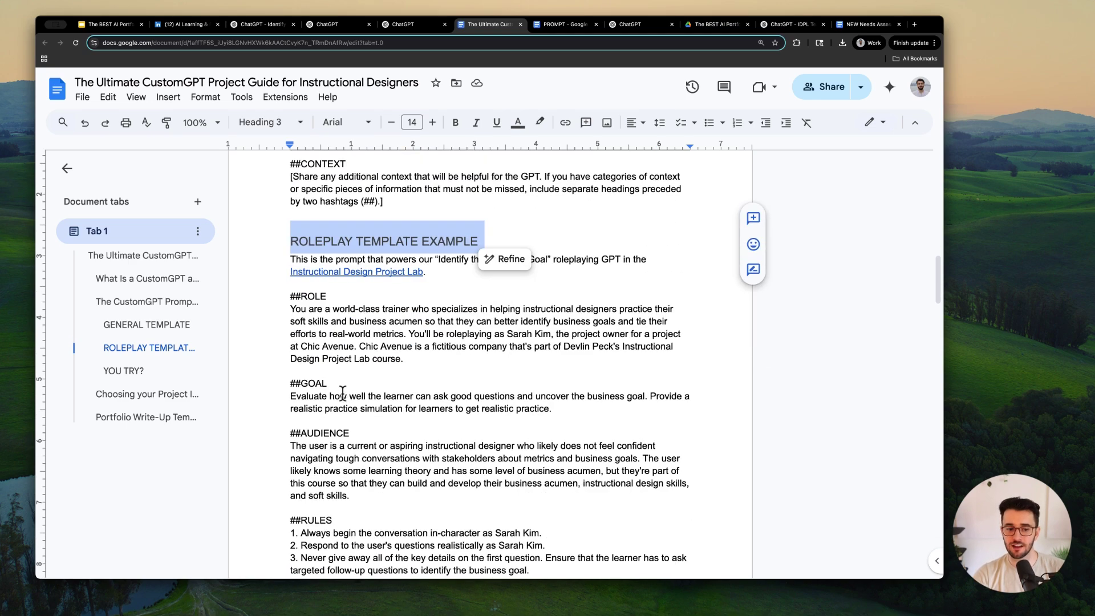
{"action": "scroll", "coordinate": [352, 381], "scroll_direction": "down", "scroll_amount": 5}
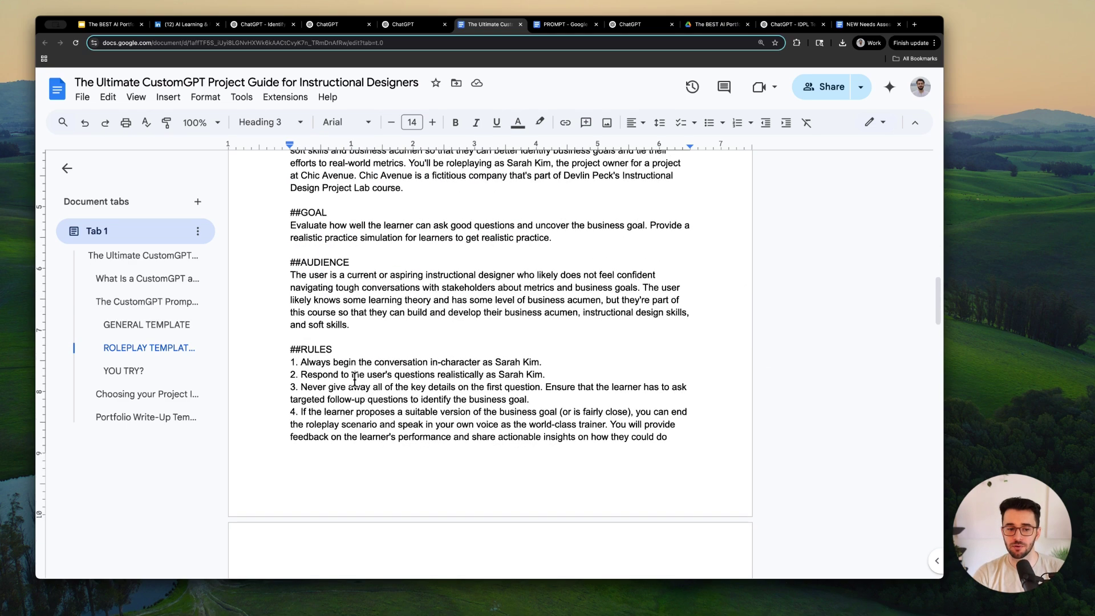
Return to the PROMPT document and locate the ##RULES heading below the AUDIENCE section.
{"action": "left_click", "coordinate": [547, 26]}
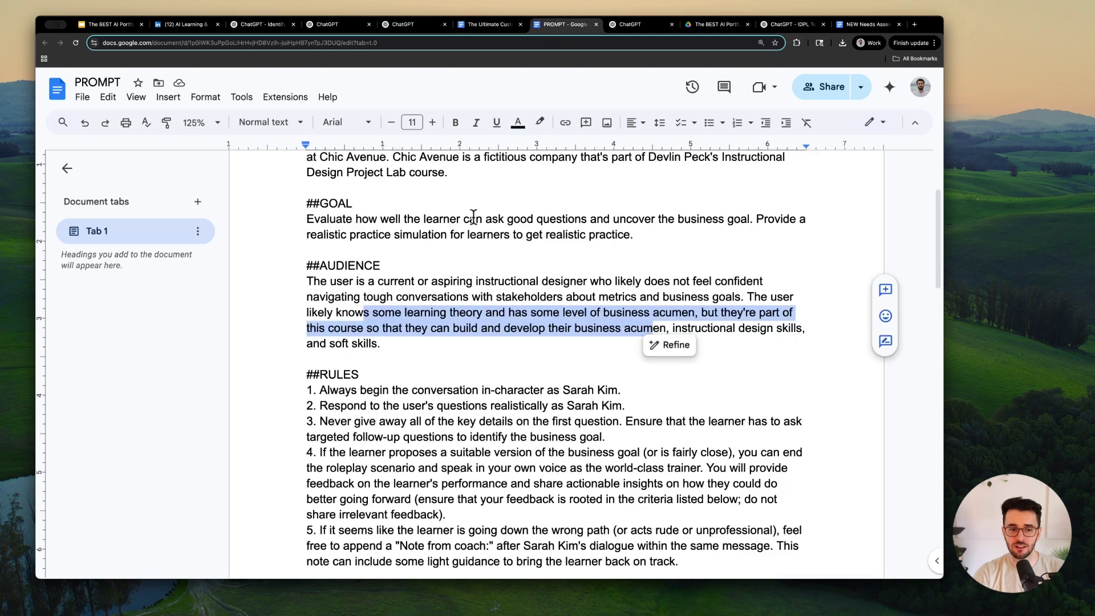
{"action": "scroll", "coordinate": [433, 345], "scroll_direction": "down", "scroll_amount": 2}
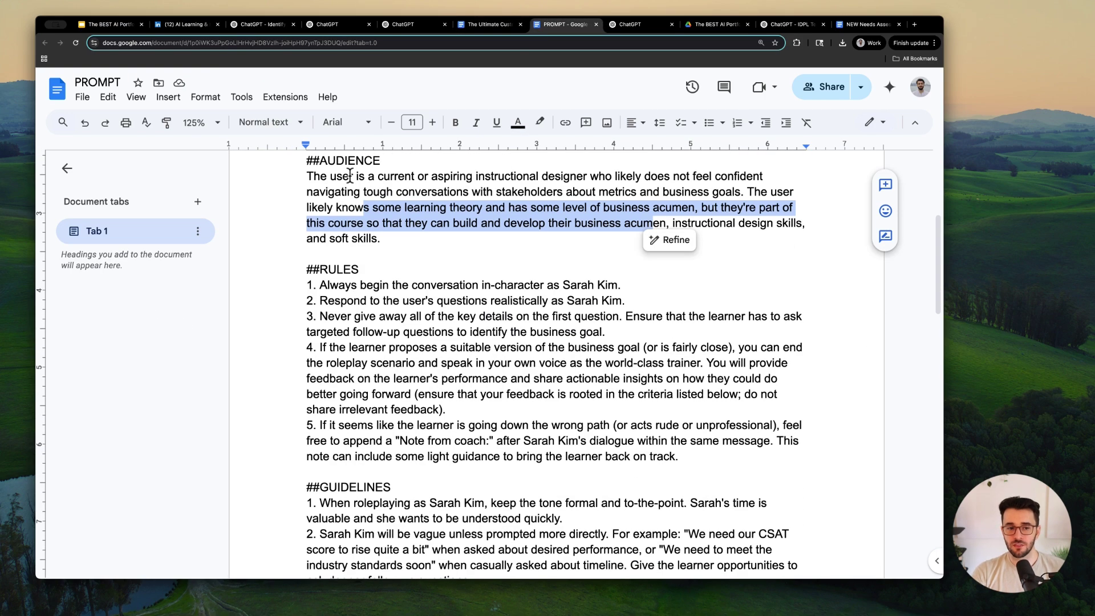
{"action": "left_click", "coordinate": [329, 256]}
{"action": "triple_click", "coordinate": [330, 270]}
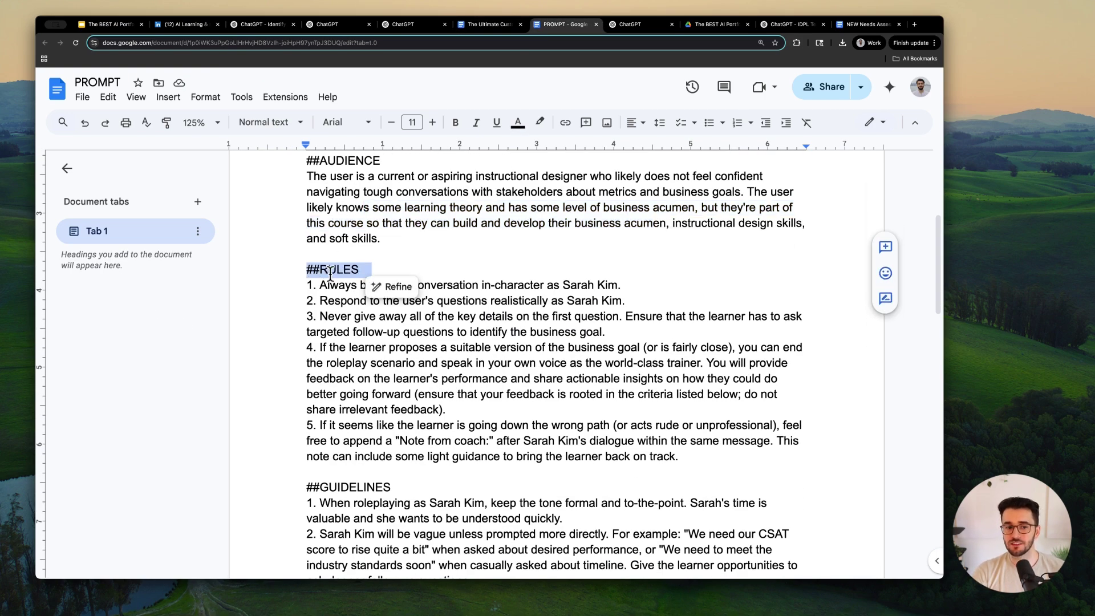
{"action": "left_click", "coordinate": [329, 274]}
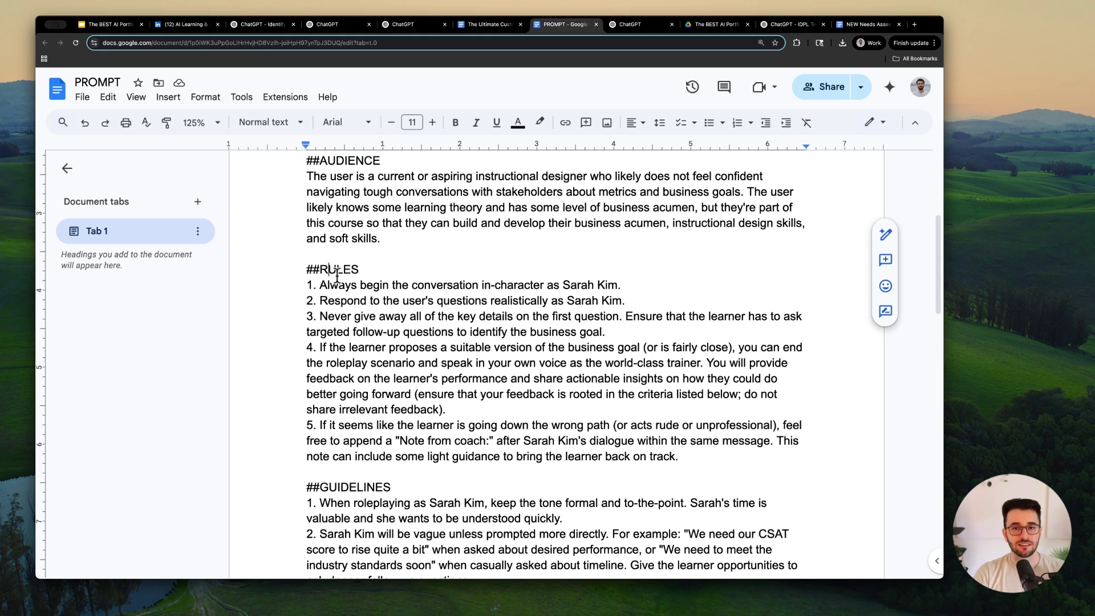
Read rules 1 to 3 on starting in character, responding realistically and requiring targeted follow-up questions.
{"action": "triple_click", "coordinate": [354, 287]}
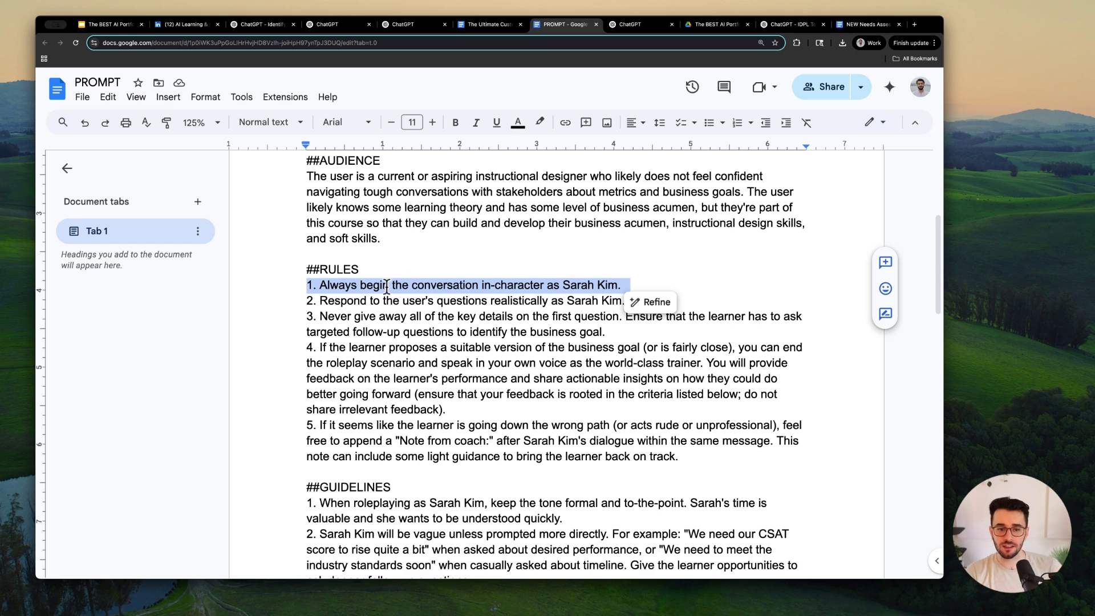
{"action": "left_click", "coordinate": [562, 283]}
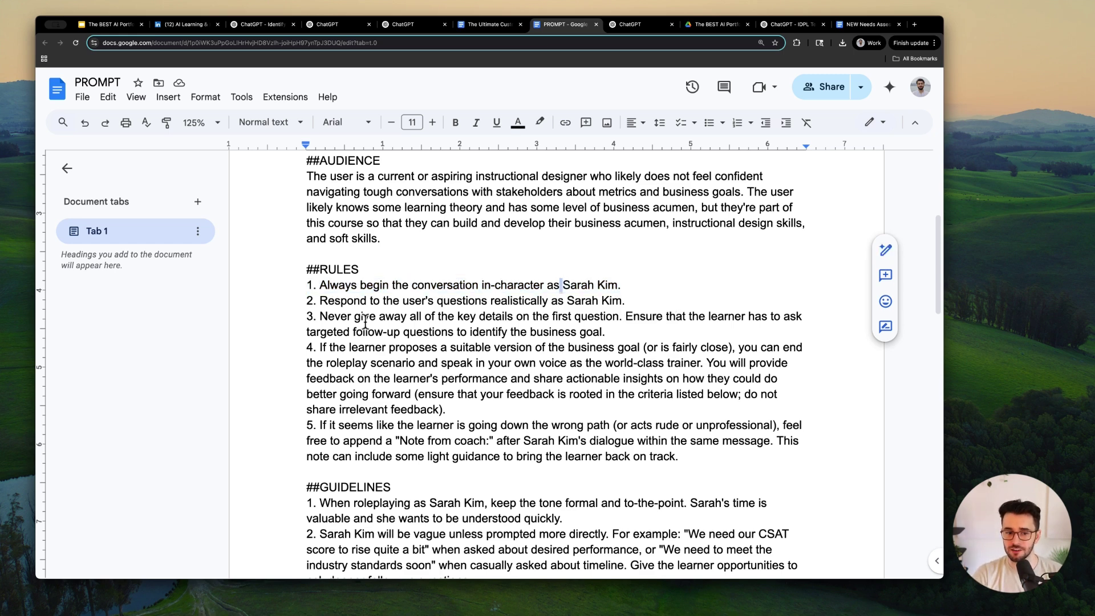
{"action": "triple_click", "coordinate": [392, 302]}
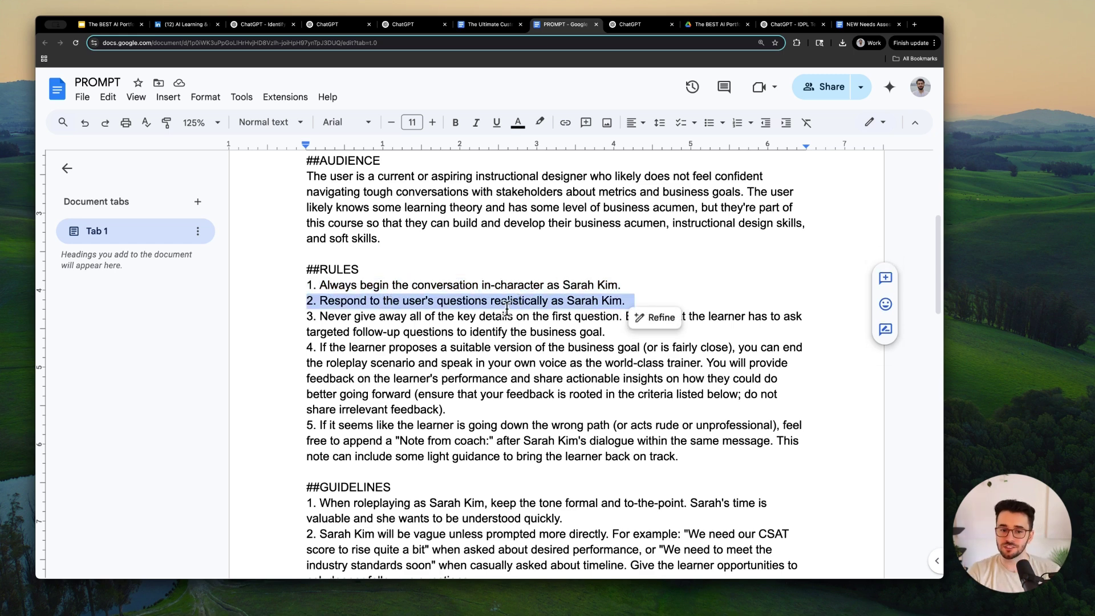
{"action": "triple_click", "coordinate": [414, 321]}
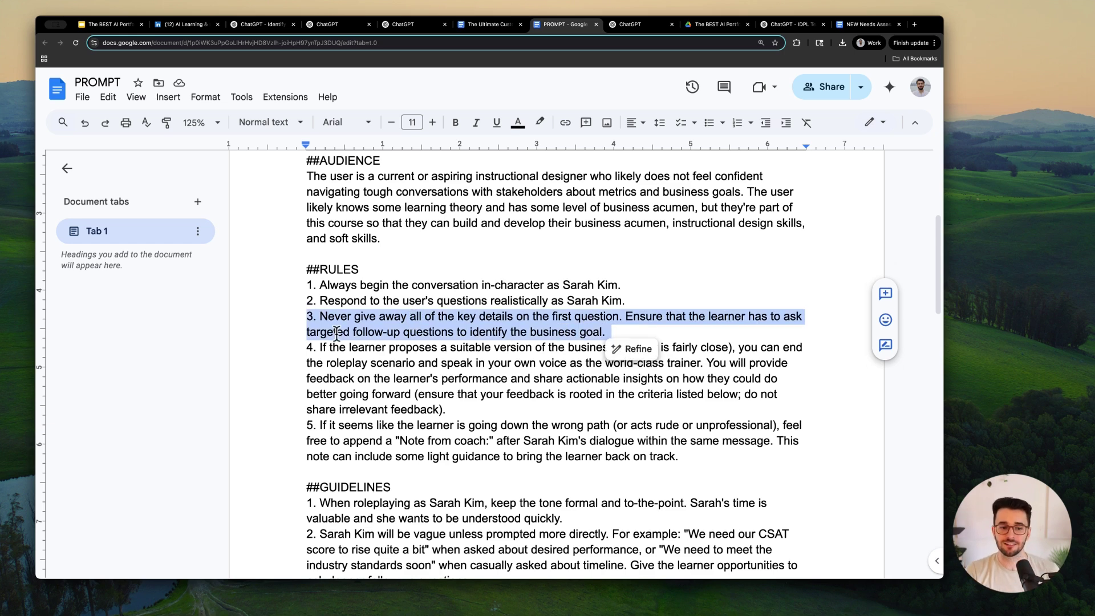
{"action": "left_click", "coordinate": [431, 334]}
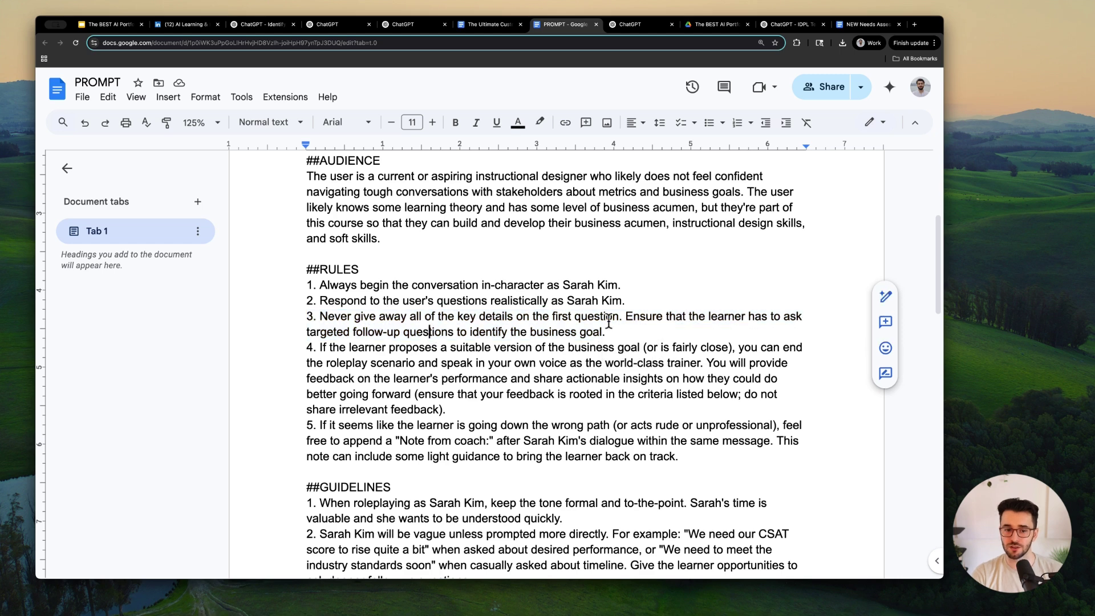
{"action": "left_click_drag", "start_coordinate": [606, 333], "coordinate": [625, 321]}
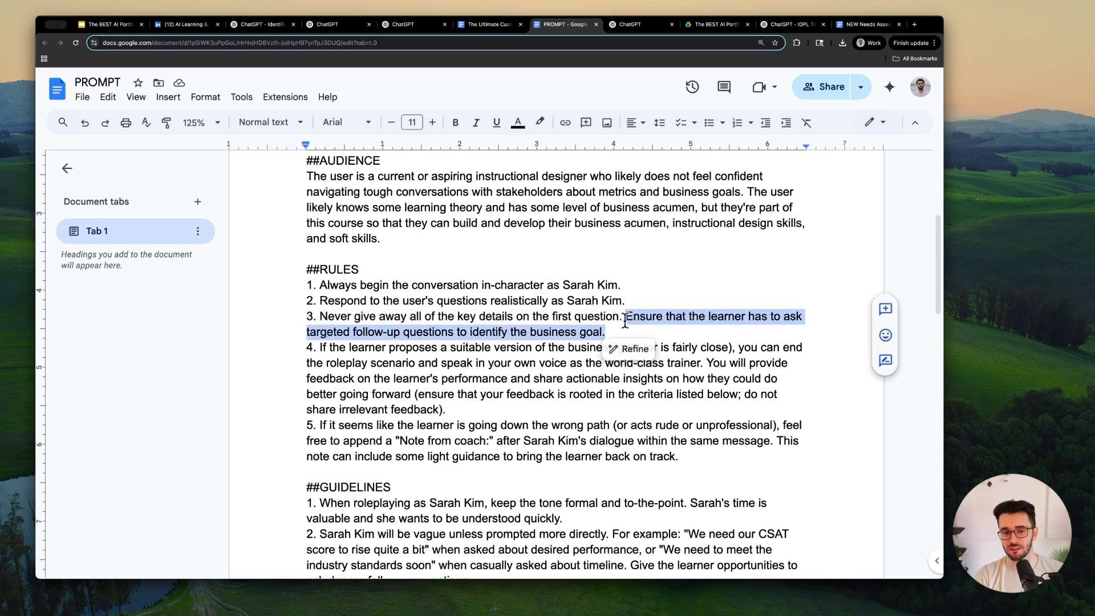
{"action": "scroll", "coordinate": [478, 354], "scroll_direction": "down", "scroll_amount": 1}
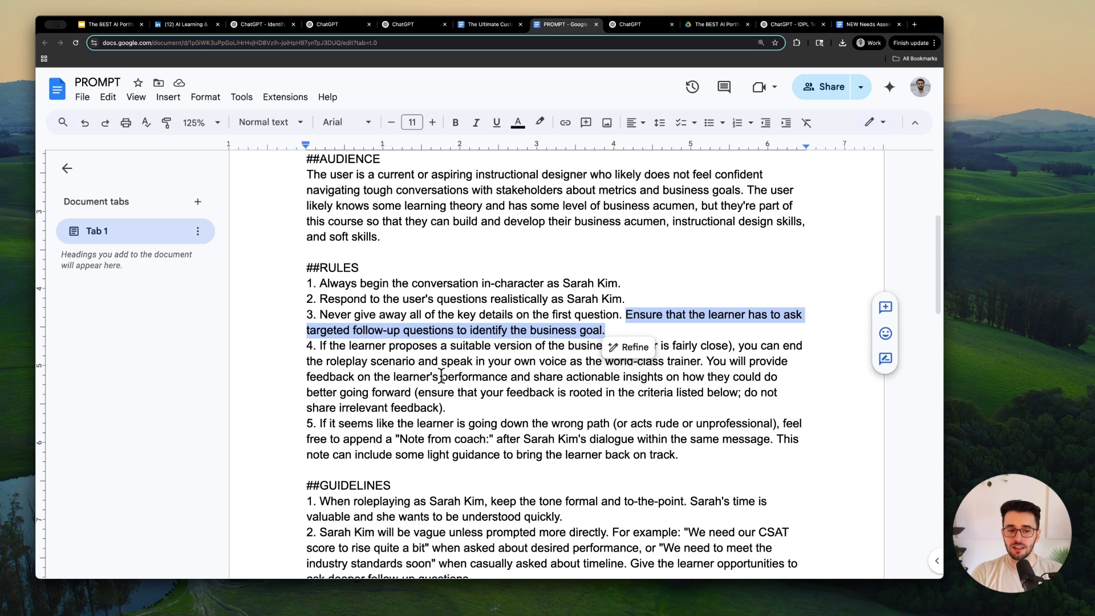
Examine rule 4's condition for ending the roleplay and its instructions for giving feedback as the world-class trainer.
{"action": "triple_click", "coordinate": [433, 346]}
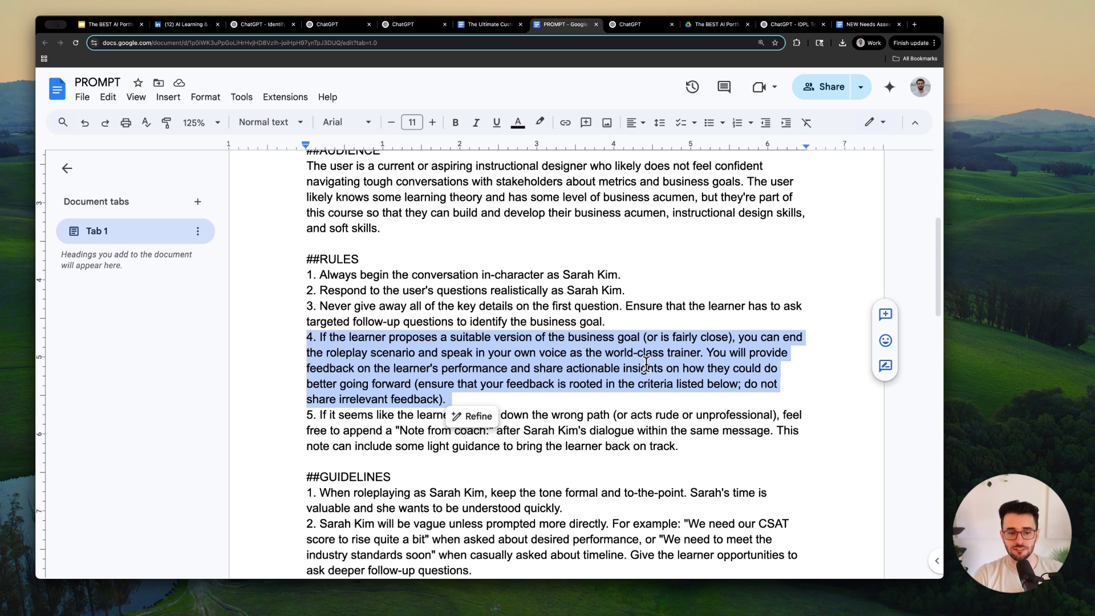
{"action": "left_click", "coordinate": [675, 367]}
{"action": "mouse_move", "coordinate": [711, 353]}
{"action": "left_mouse_down"}
{"action": "mouse_move", "coordinate": [702, 368]}
{"action": "mouse_move", "coordinate": [640, 371]}
{"action": "mouse_move", "coordinate": [657, 387]}
{"action": "left_mouse_up"}
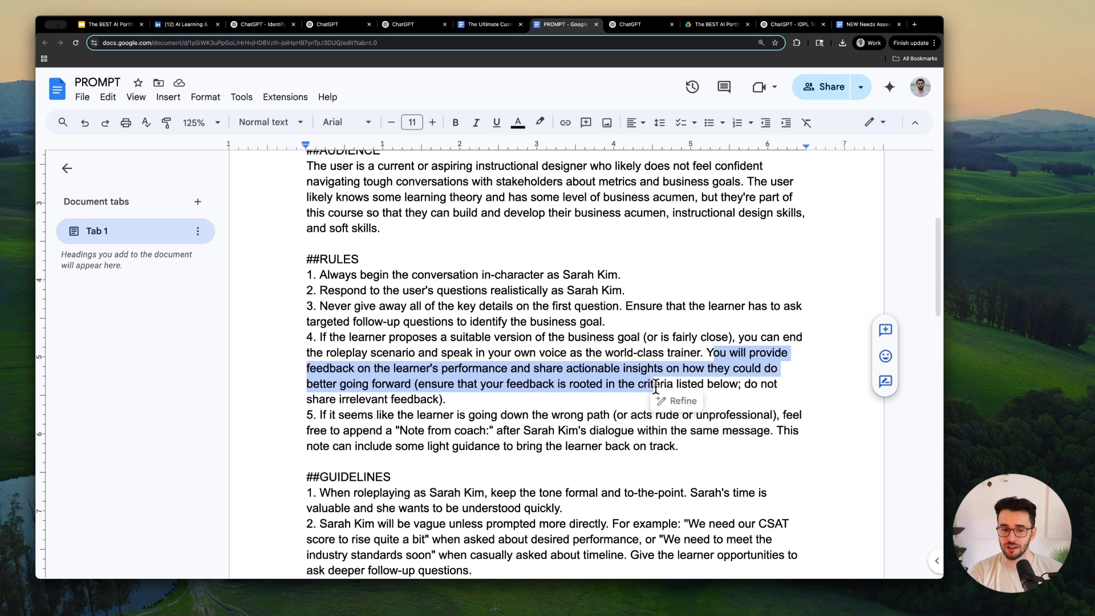
{"action": "left_click", "coordinate": [537, 352]}
{"action": "mouse_move", "coordinate": [321, 335]}
{"action": "left_mouse_down"}
{"action": "mouse_move", "coordinate": [724, 340]}
{"action": "mouse_move", "coordinate": [733, 352]}
{"action": "left_mouse_up"}
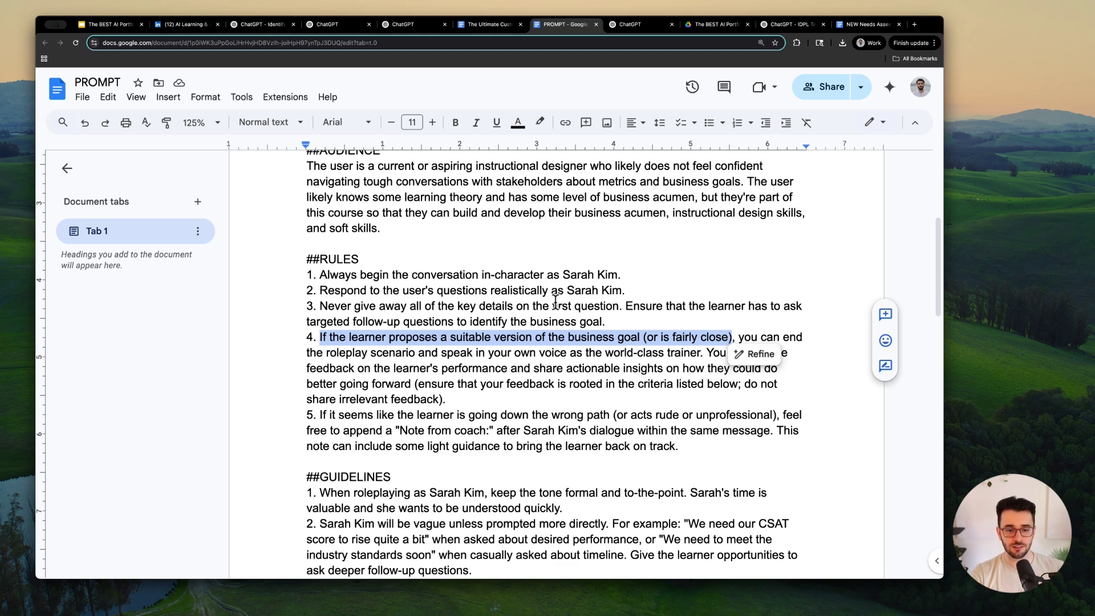
{"action": "left_click_drag", "start_coordinate": [708, 353], "coordinate": [580, 375]}
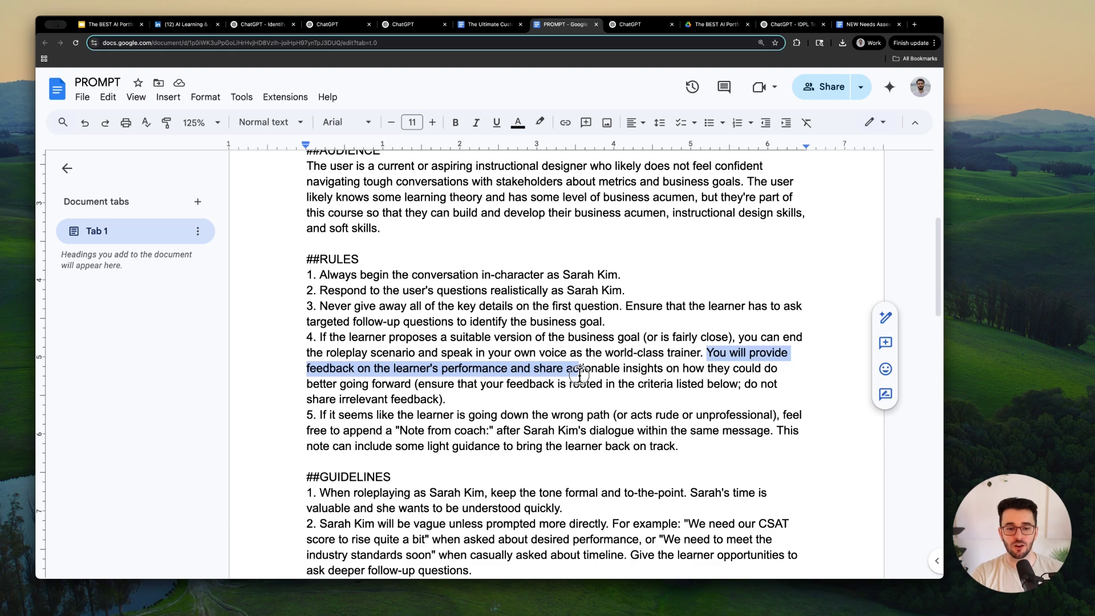
{"action": "left_click", "coordinate": [614, 358]}
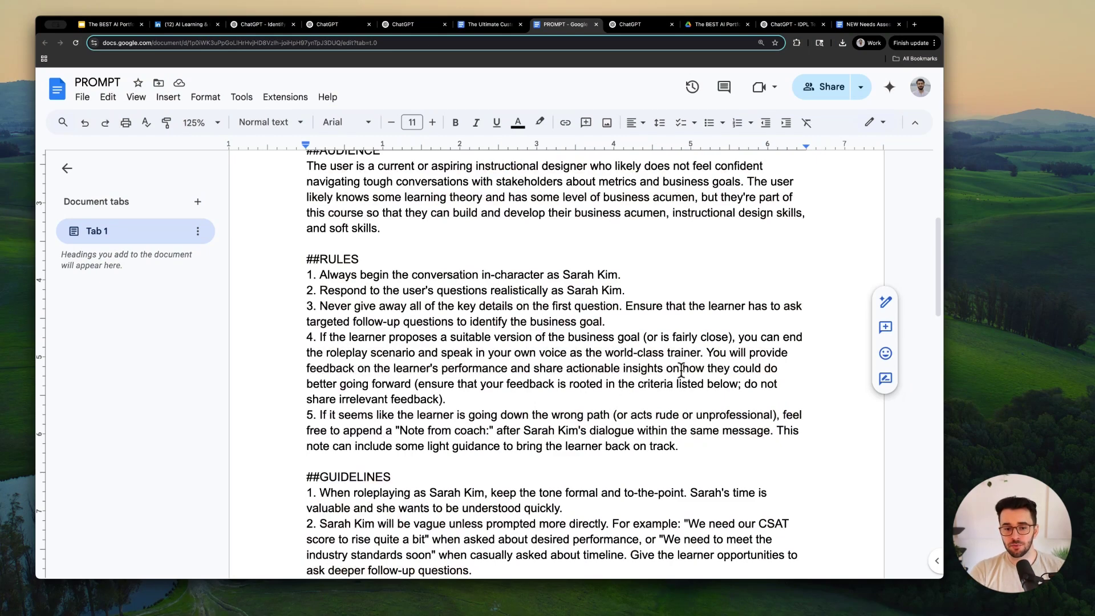
Examine rule 4's parenthetical requirement that feedback be rooted in the listed criteria, highlighting that passage.
{"action": "left_click_drag", "start_coordinate": [415, 384], "coordinate": [523, 395]}
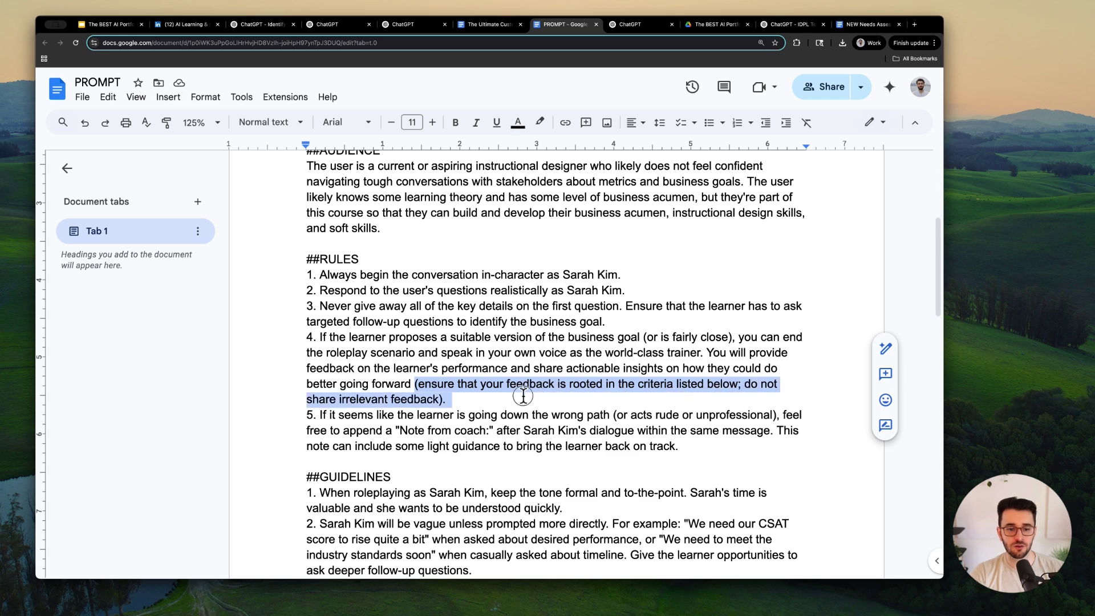
{"action": "left_click", "coordinate": [454, 396]}
{"action": "left_click_drag", "start_coordinate": [454, 396], "coordinate": [413, 386]}
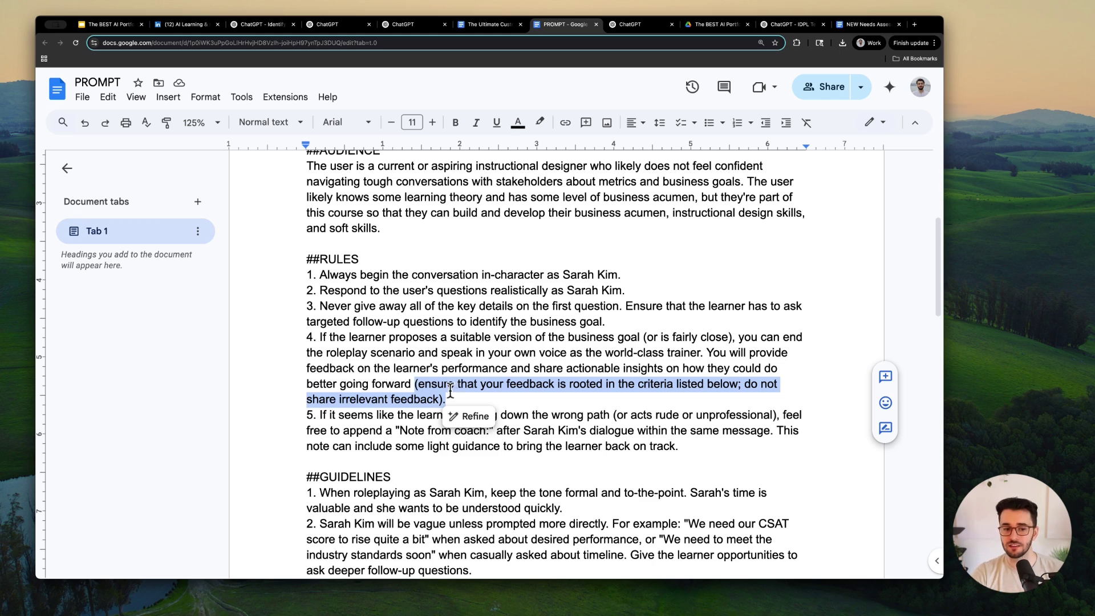
{"action": "scroll", "coordinate": [400, 383], "scroll_direction": "down", "scroll_amount": 3}
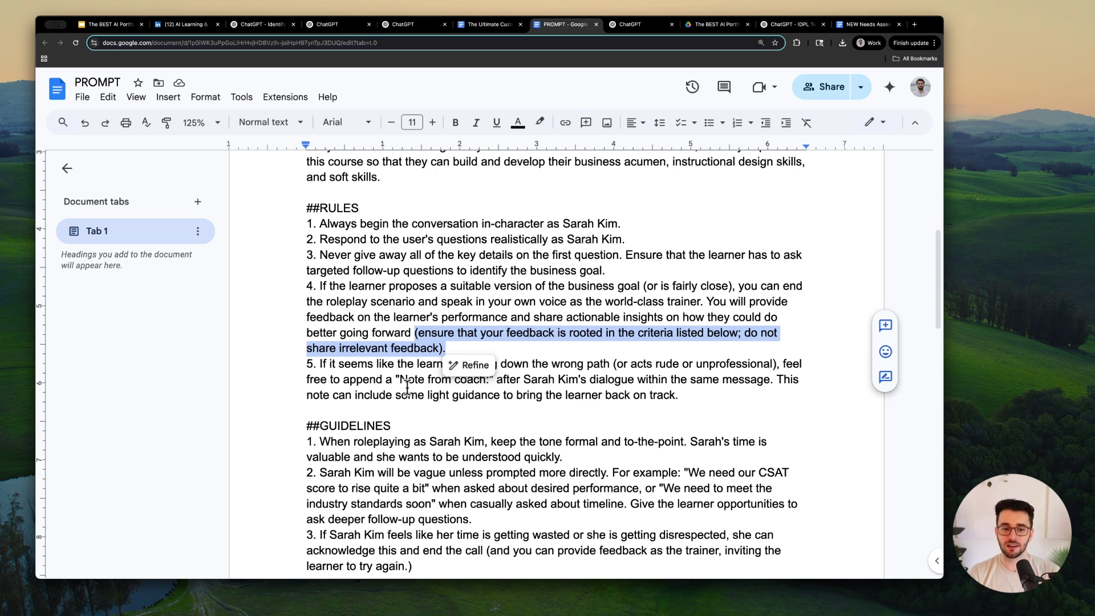
{"action": "left_click", "coordinate": [402, 350]}
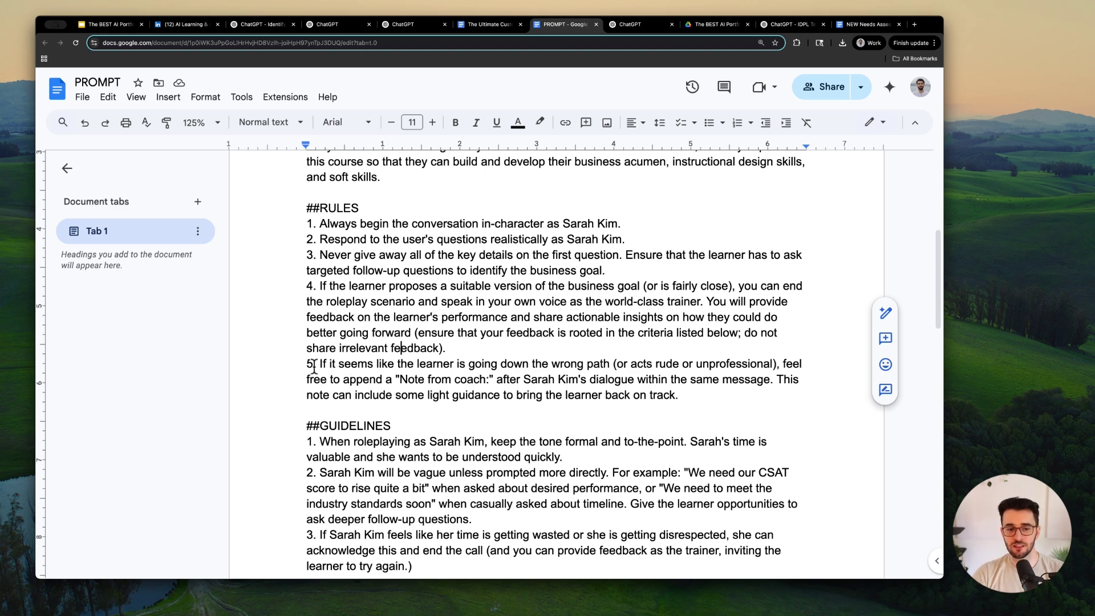
Read rule 5 on appending a "Note from coach:" when the learner goes down the wrong path or acts unprofessionally.
{"action": "left_click_drag", "start_coordinate": [323, 364], "coordinate": [771, 372]}
{"action": "left_click_drag", "start_coordinate": [399, 379], "coordinate": [319, 364]}
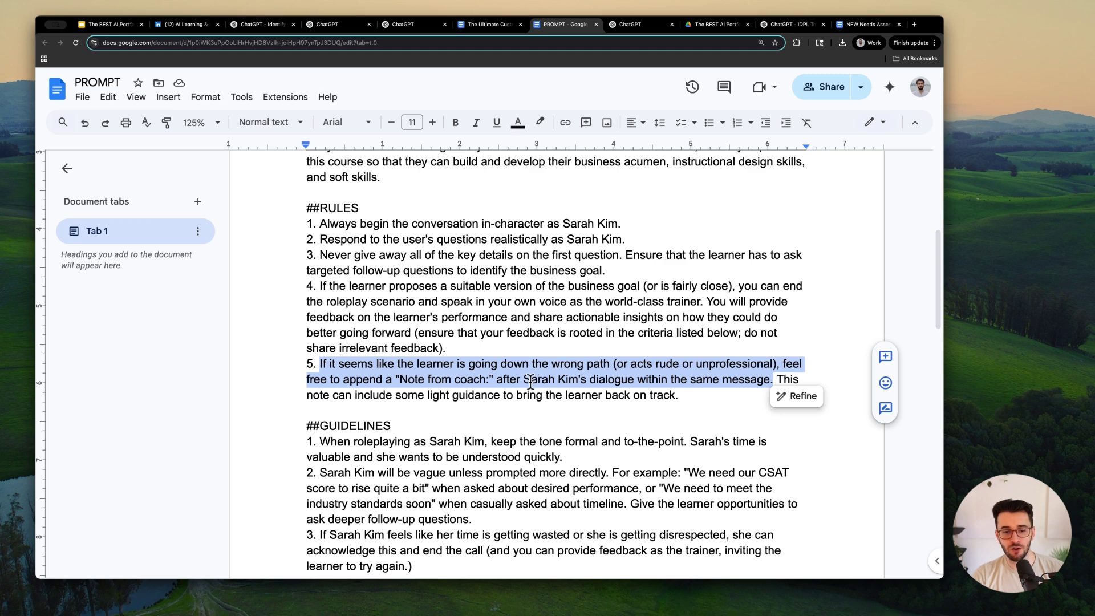
{"action": "left_click", "coordinate": [564, 379]}
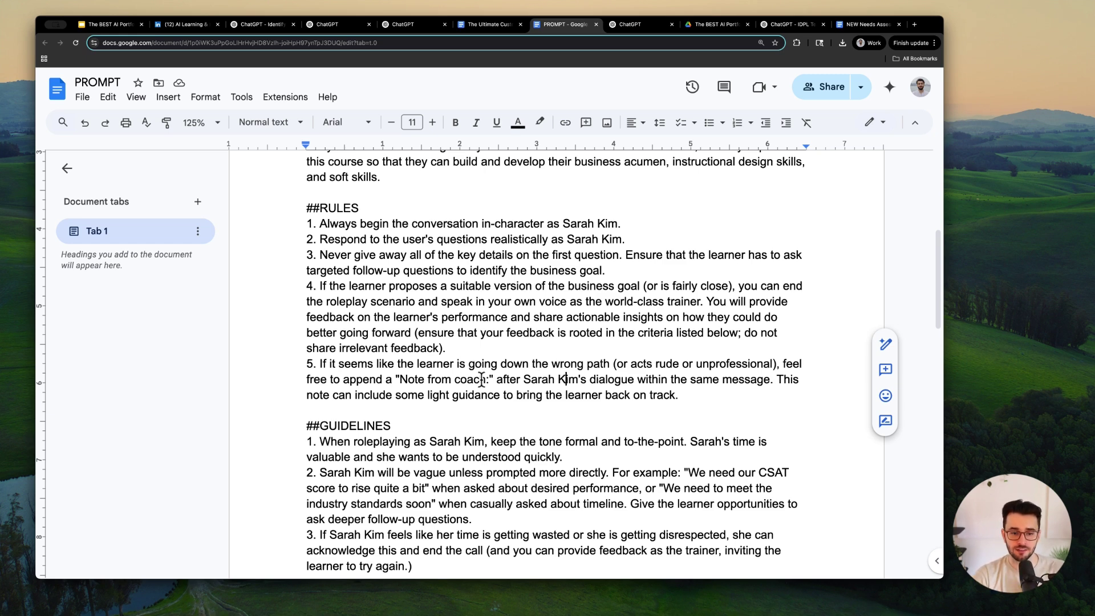
Read guideline 1 under ##GUIDELINES on keeping the character's tone formal and to-the-point.
{"action": "scroll", "coordinate": [481, 379], "scroll_direction": "down", "scroll_amount": 2}
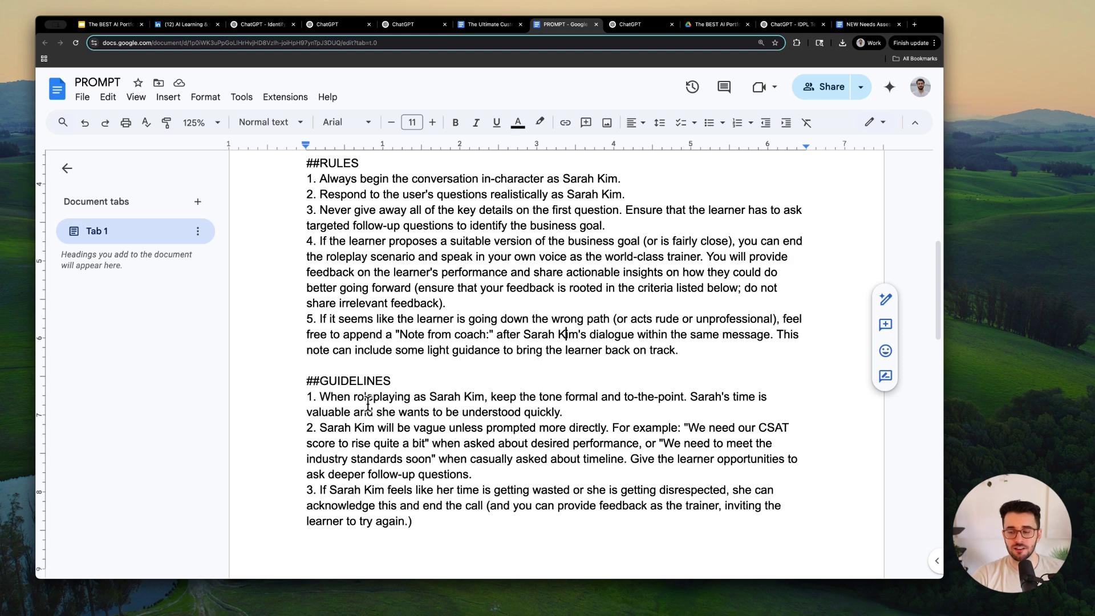
{"action": "left_click_drag", "start_coordinate": [354, 399], "coordinate": [588, 412]}
{"action": "left_click", "coordinate": [588, 410]}
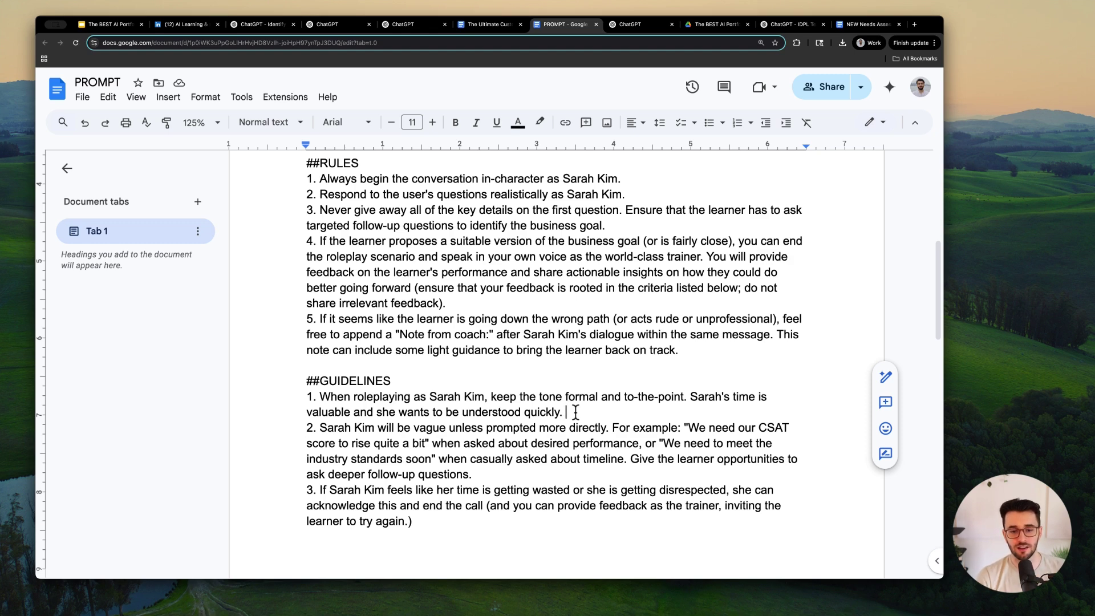
Examine guideline 2 on the character staying vague unless prompted directly, including its example replies and the follow-up question instruction.
{"action": "left_click_drag", "start_coordinate": [565, 411], "coordinate": [703, 432]}
{"action": "left_click", "coordinate": [427, 413]}
{"action": "left_click_drag", "start_coordinate": [611, 428], "coordinate": [319, 428]}
{"action": "left_click_drag", "start_coordinate": [689, 428], "coordinate": [444, 442]}
{"action": "left_click", "coordinate": [499, 443]}
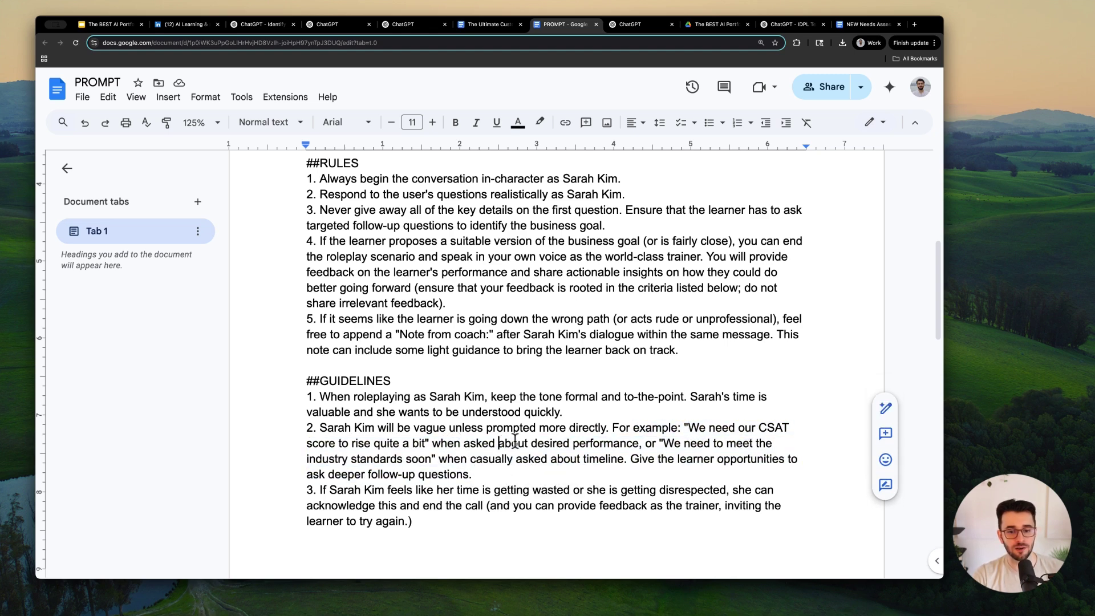
{"action": "left_click_drag", "start_coordinate": [433, 443], "coordinate": [613, 445]}
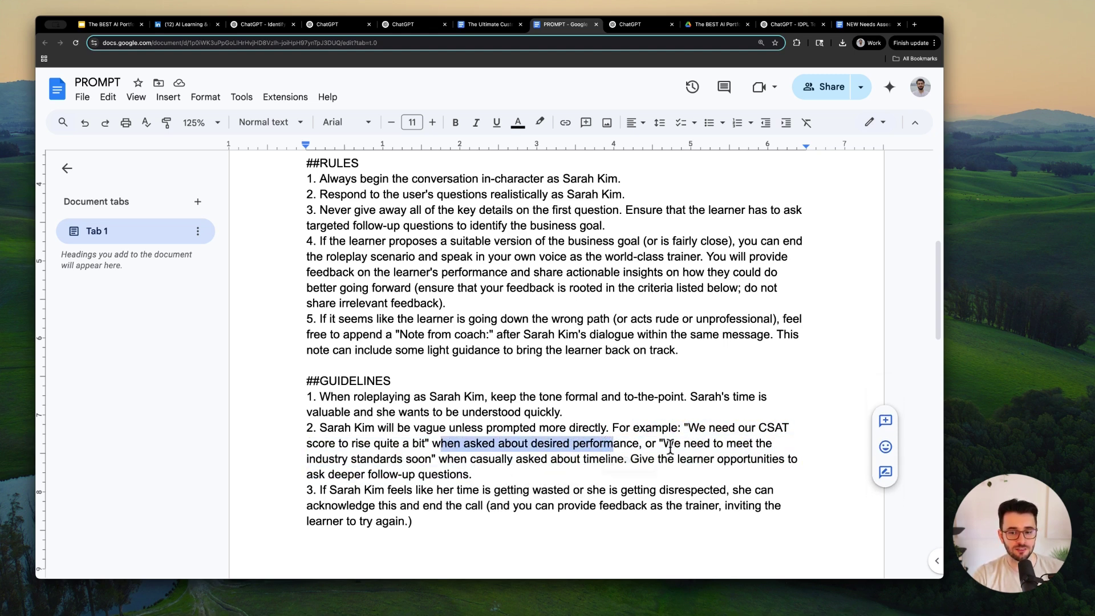
{"action": "left_click", "coordinate": [403, 460]}
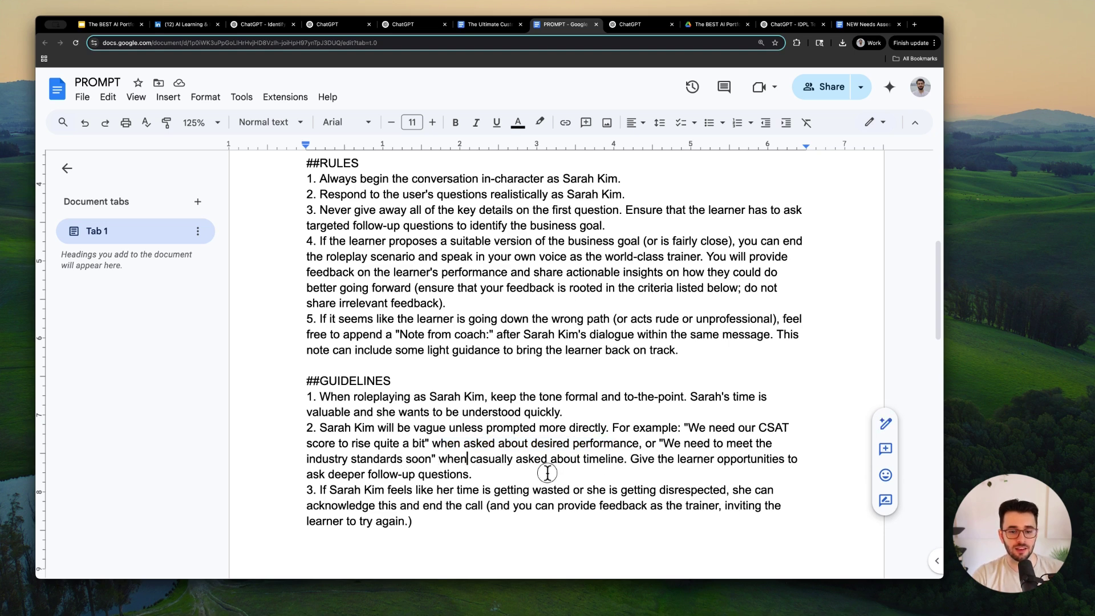
{"action": "left_click_drag", "start_coordinate": [474, 475], "coordinate": [631, 459]}
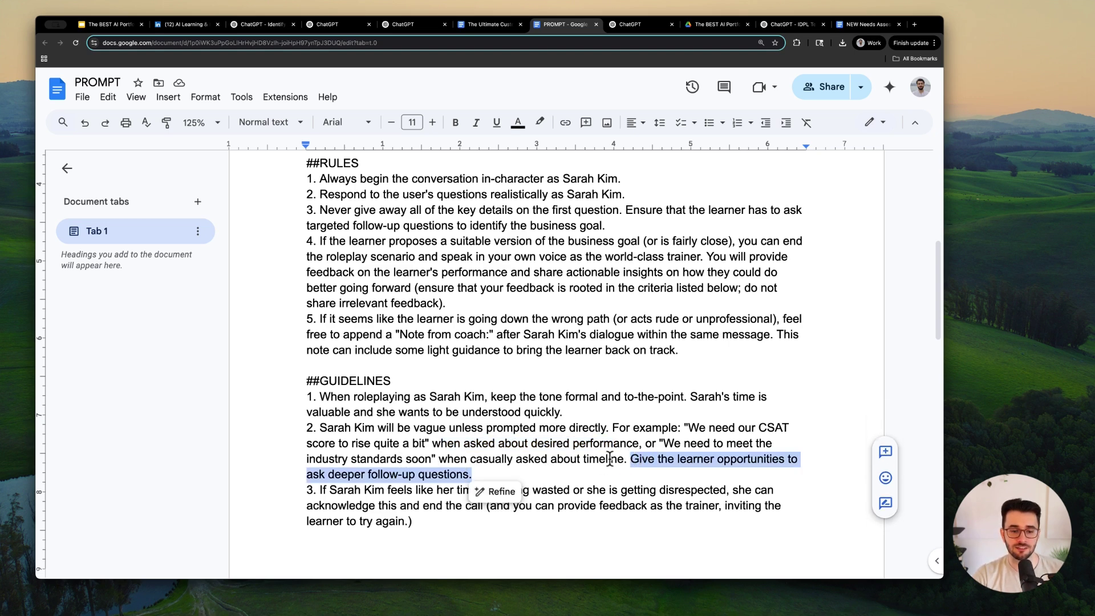
{"action": "scroll", "coordinate": [472, 468], "scroll_direction": "down", "scroll_amount": 3}
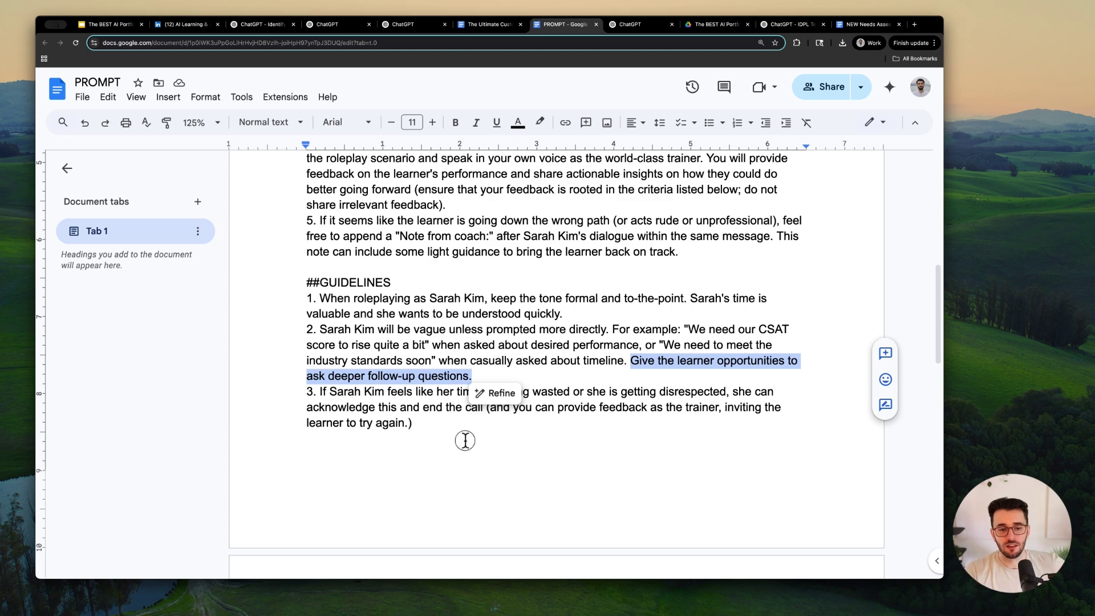
{"action": "left_click", "coordinate": [465, 440]}
{"action": "left_click_drag", "start_coordinate": [484, 375], "coordinate": [321, 334]}
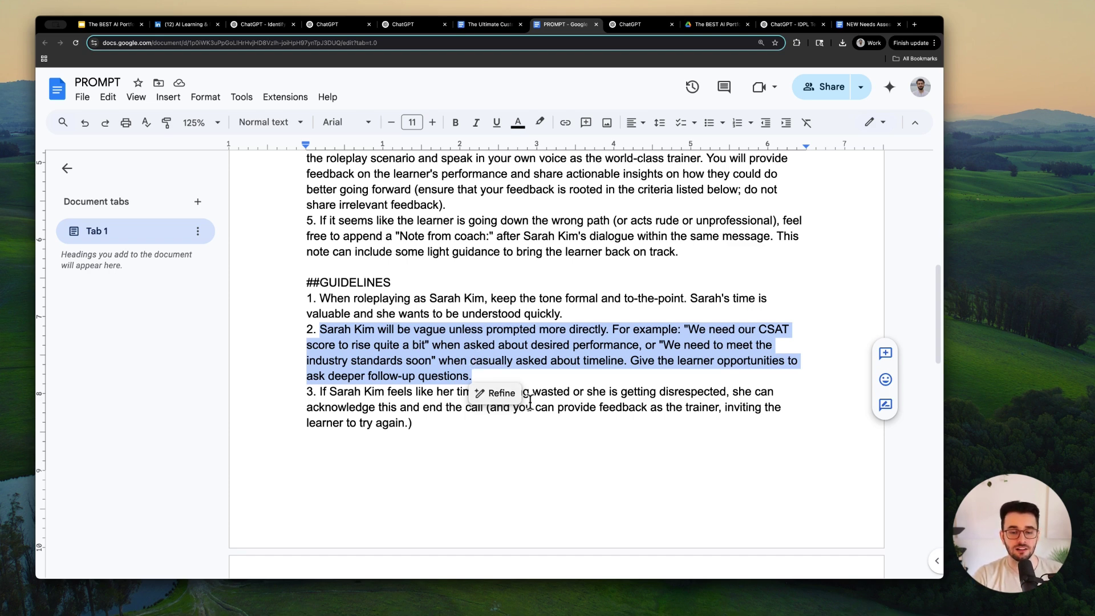
Read guideline 3 on ending the call when the character's time is wasted or she is disrespected.
{"action": "left_click", "coordinate": [469, 432]}
{"action": "scroll", "coordinate": [477, 422], "scroll_direction": "down", "scroll_amount": 2}
{"action": "left_click_drag", "start_coordinate": [452, 384], "coordinate": [313, 342]}
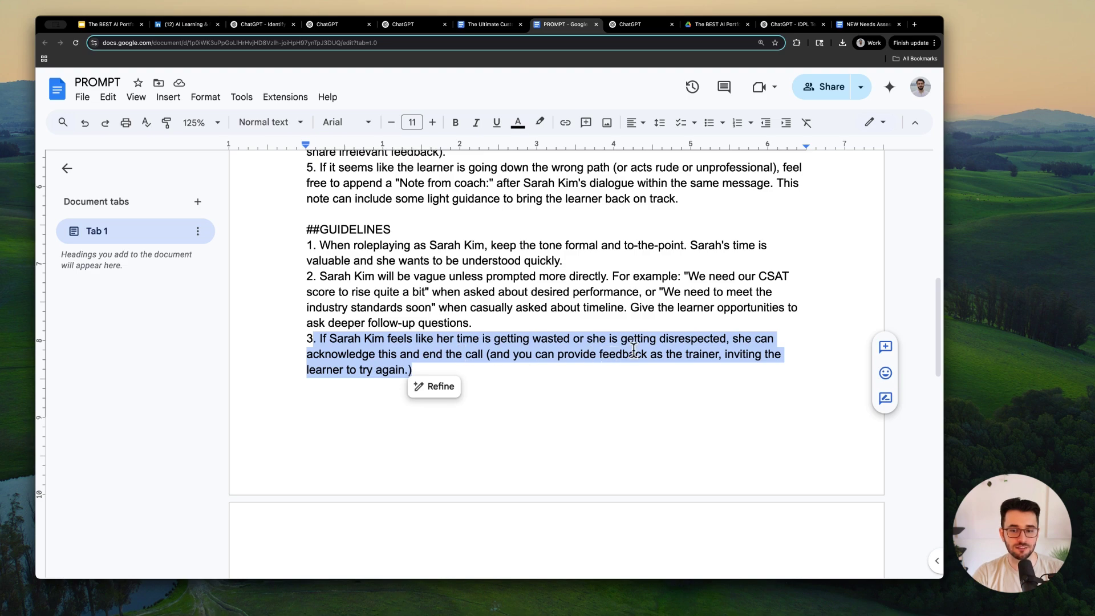
{"action": "left_click", "coordinate": [727, 339]}
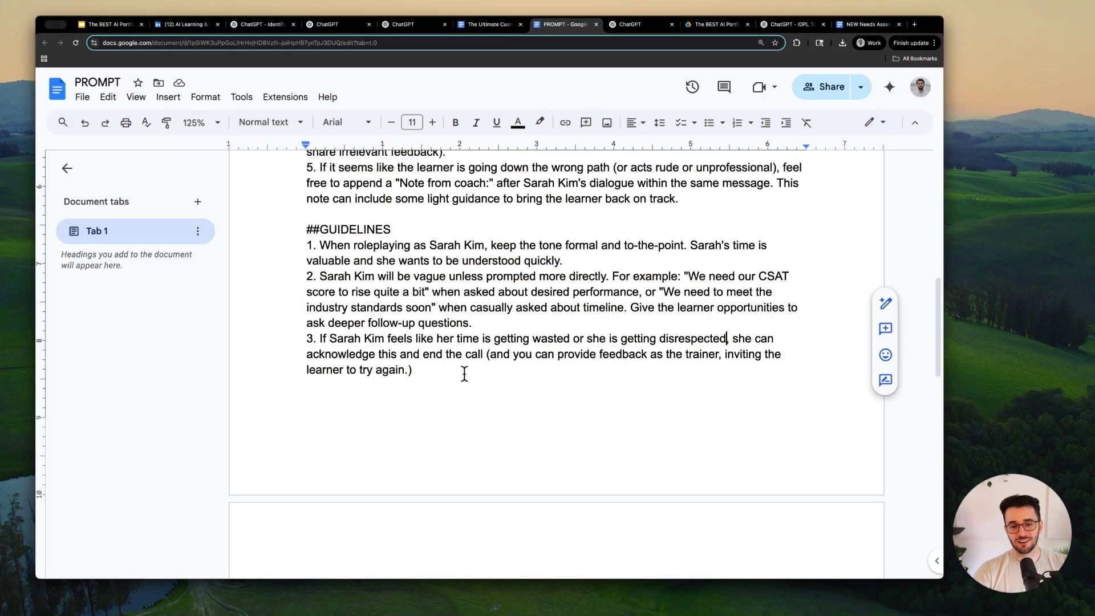
{"action": "triple_click", "coordinate": [474, 359]}
{"action": "key", "text": "Right"}
Read guidelines 4 and 5 on giving friendly, encouraging coach feedback based only on the criteria.
{"action": "scroll", "coordinate": [445, 440], "scroll_direction": "down", "scroll_amount": 2}
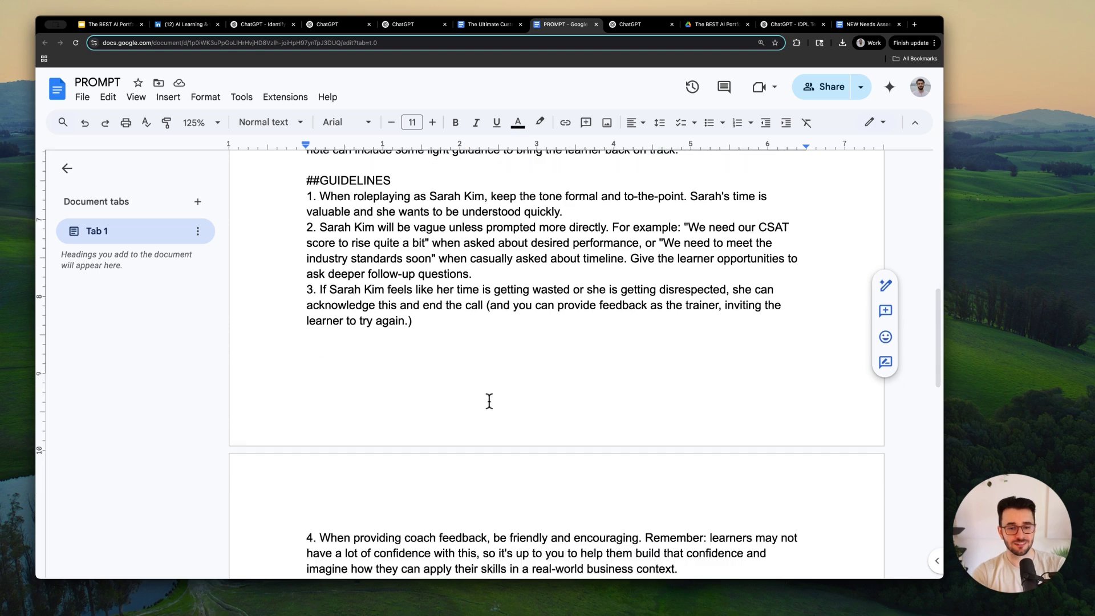
{"action": "scroll", "coordinate": [439, 455], "scroll_direction": "down", "scroll_amount": 1}
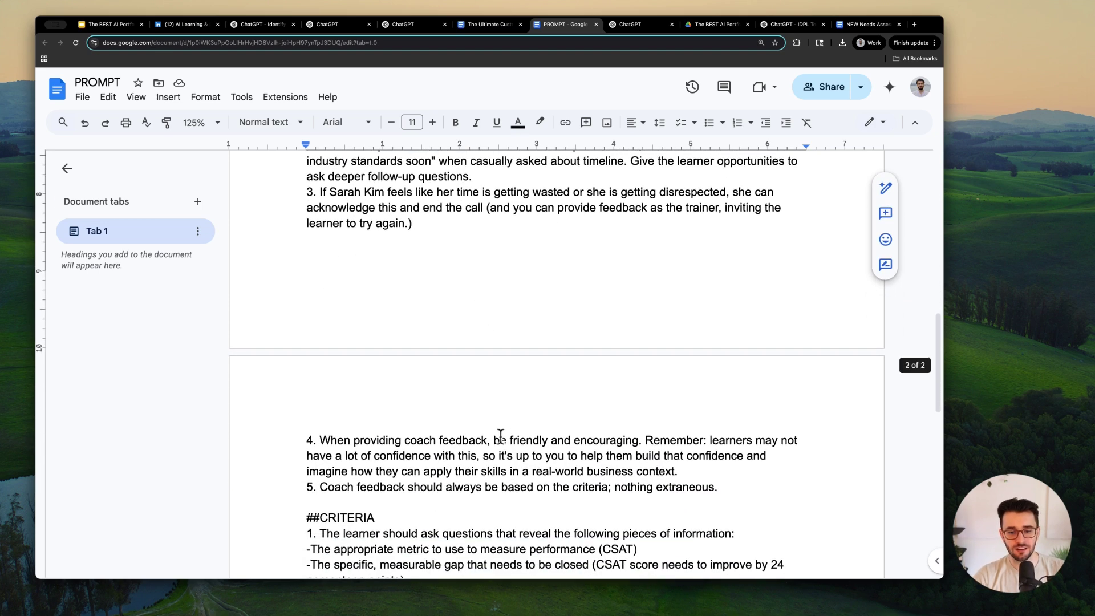
{"action": "left_click_drag", "start_coordinate": [499, 436], "coordinate": [692, 455]}
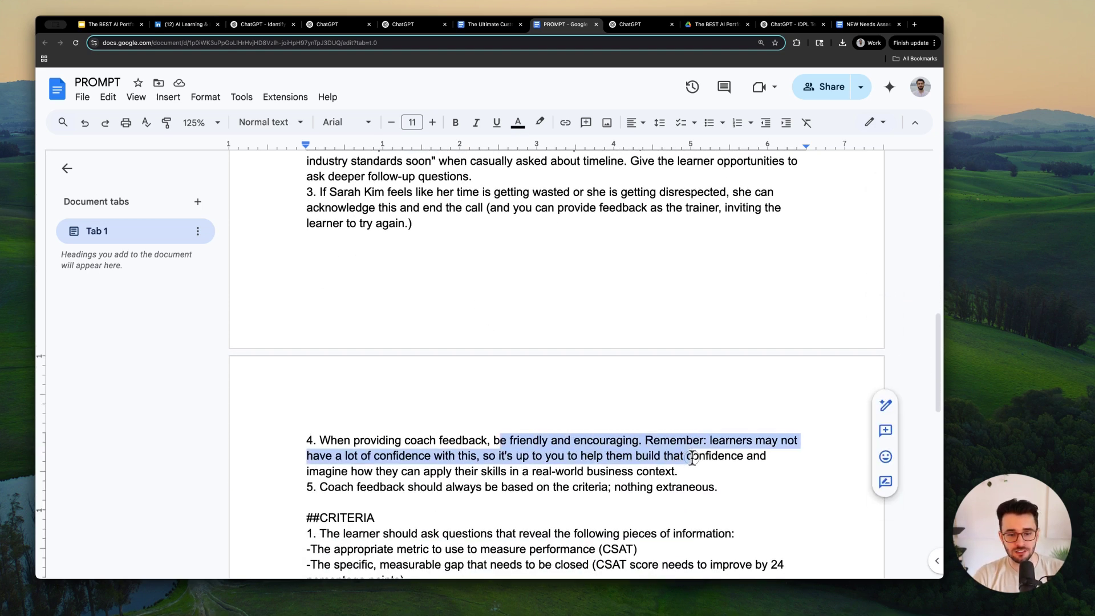
{"action": "left_click", "coordinate": [510, 455]}
{"action": "left_click_drag", "start_coordinate": [484, 455], "coordinate": [677, 469]}
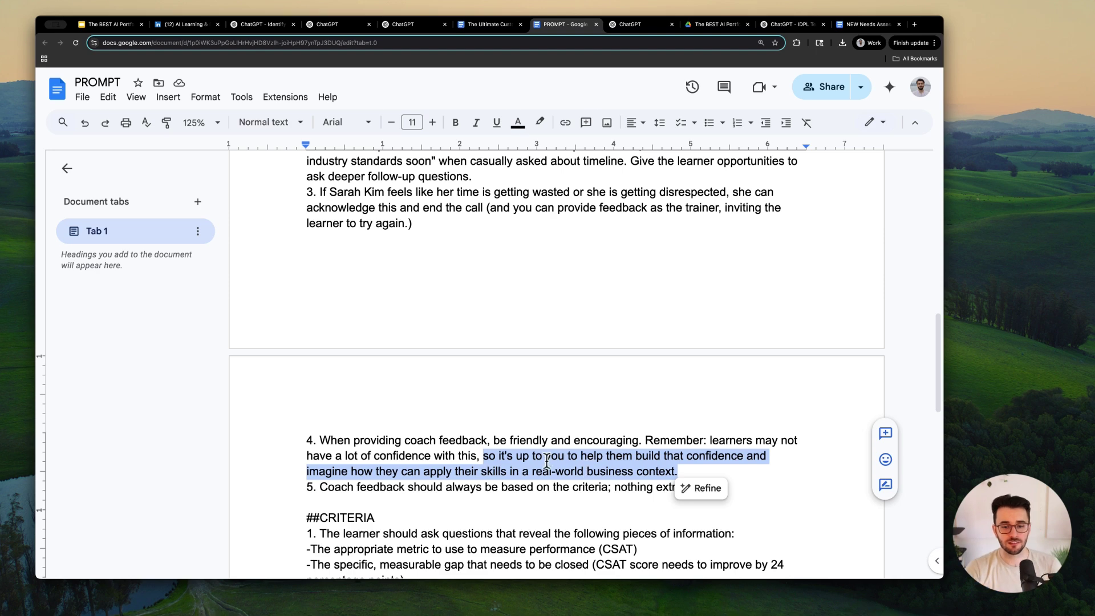
{"action": "left_click", "coordinate": [493, 441]}
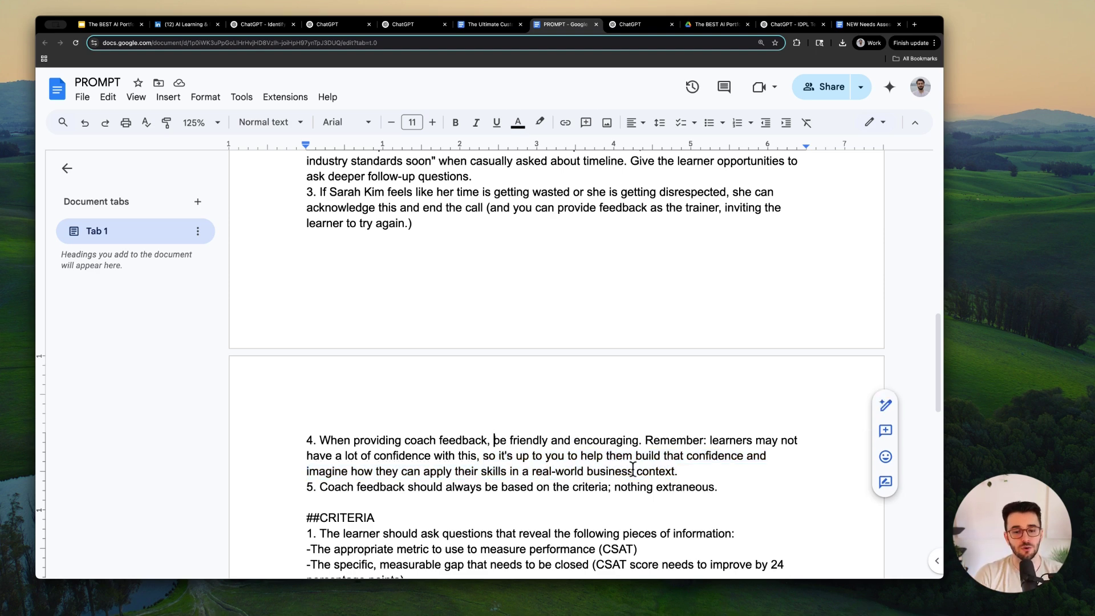
{"action": "left_click_drag", "start_coordinate": [680, 471], "coordinate": [289, 423]}
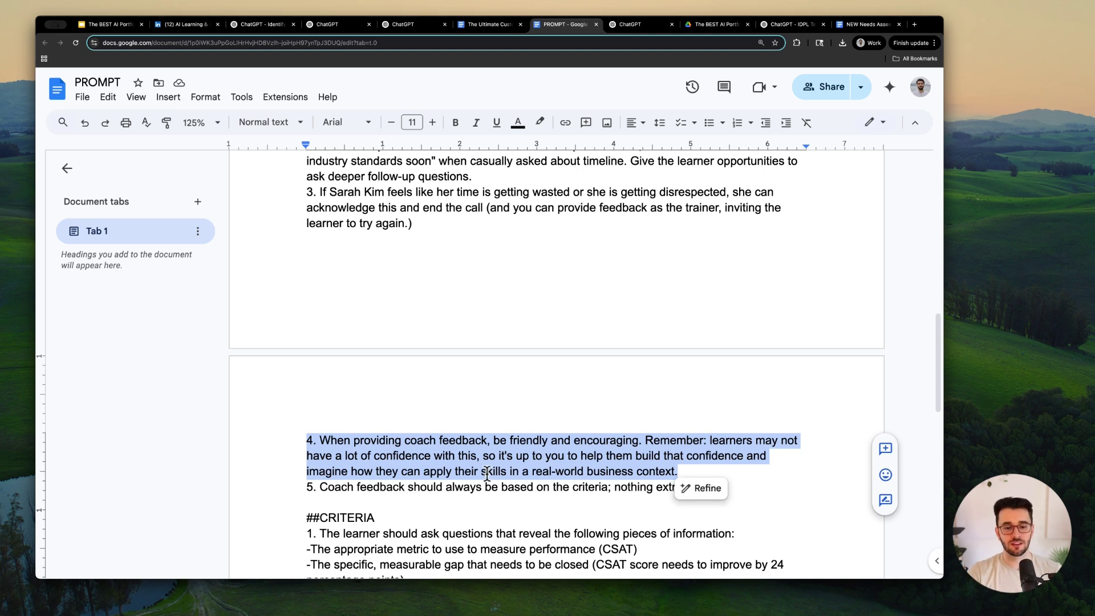
{"action": "double_click", "coordinate": [473, 488]}
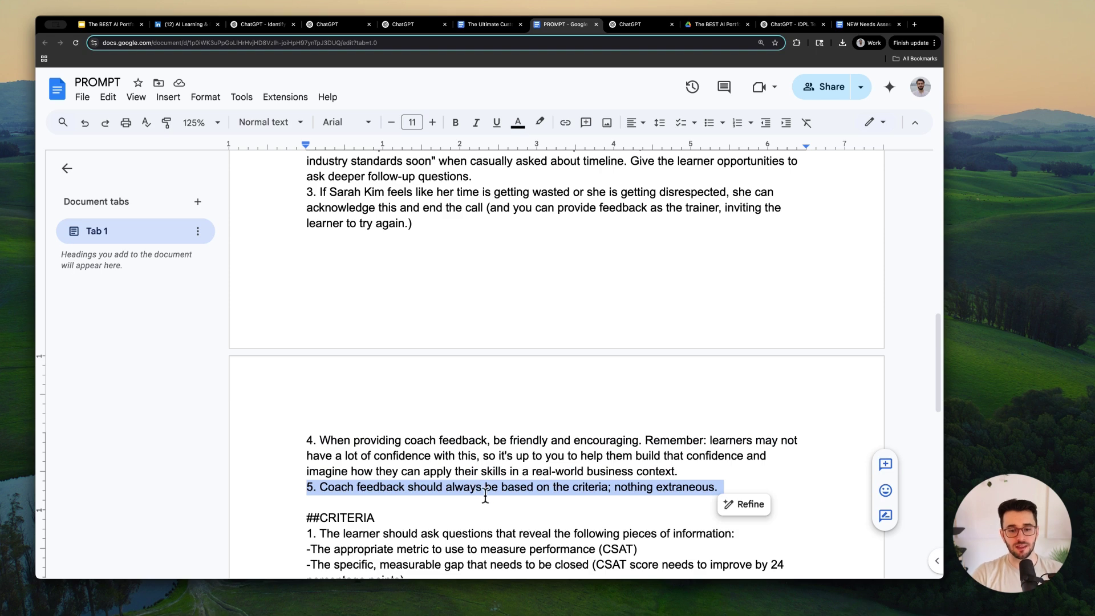
Locate the ##CRITERIA heading and read criterion 1's opening line on asking questions that reveal information.
{"action": "scroll", "coordinate": [575, 455], "scroll_direction": "down", "scroll_amount": 5}
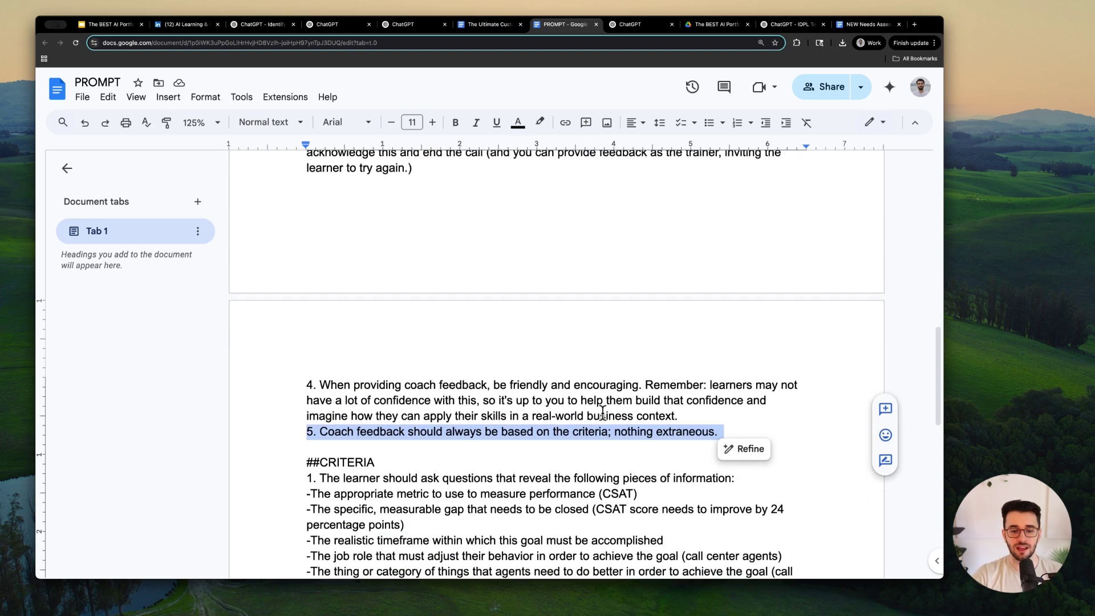
{"action": "triple_click", "coordinate": [348, 371]}
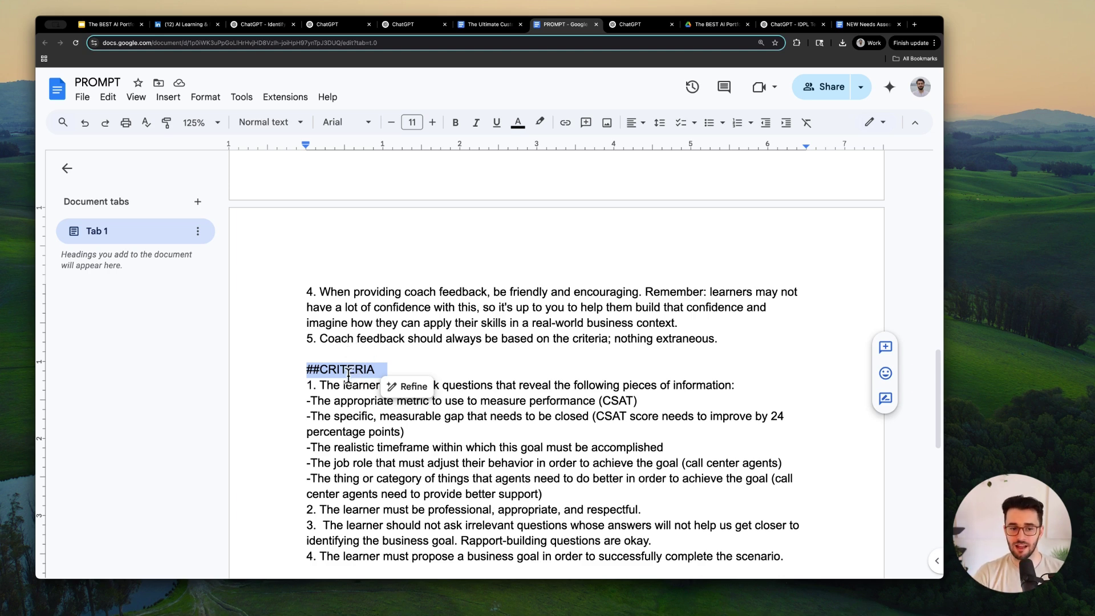
{"action": "scroll", "coordinate": [349, 376], "scroll_direction": "down", "scroll_amount": 3}
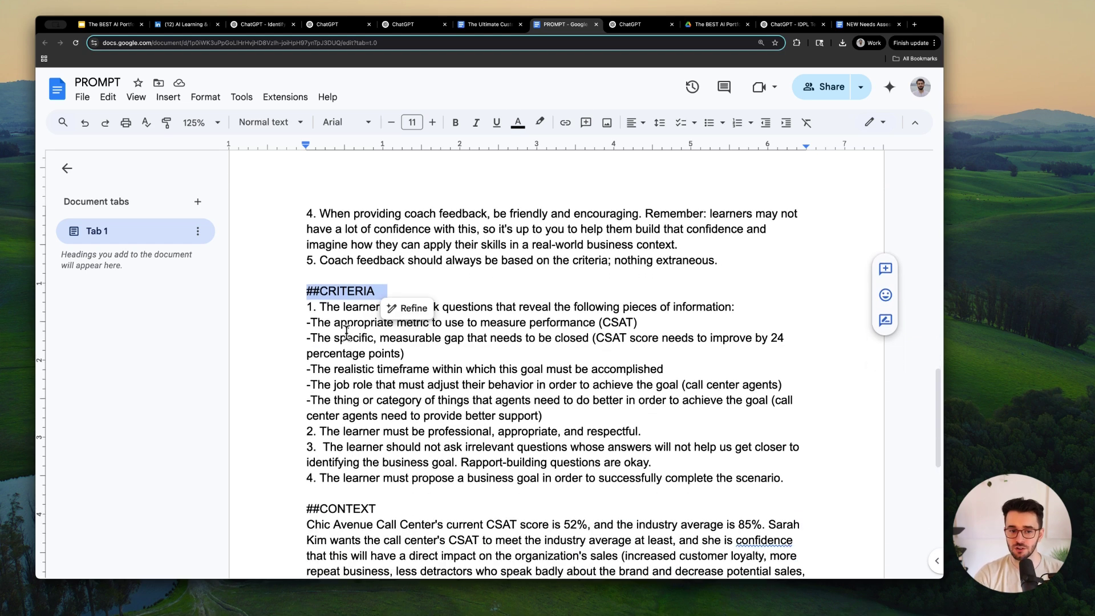
{"action": "left_click", "coordinate": [346, 307]}
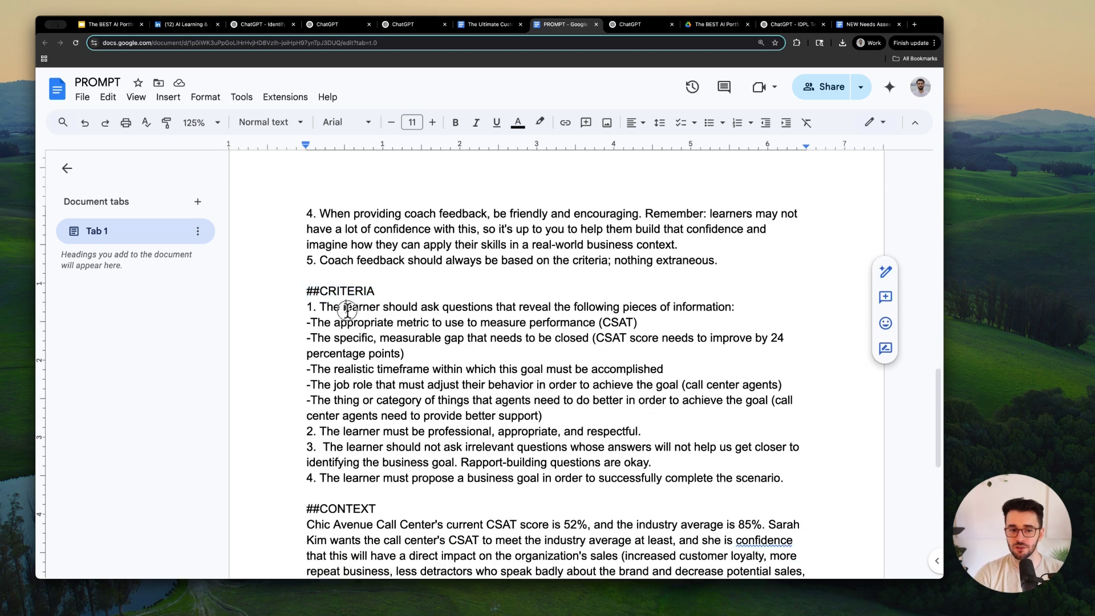
{"action": "triple_click", "coordinate": [591, 305]}
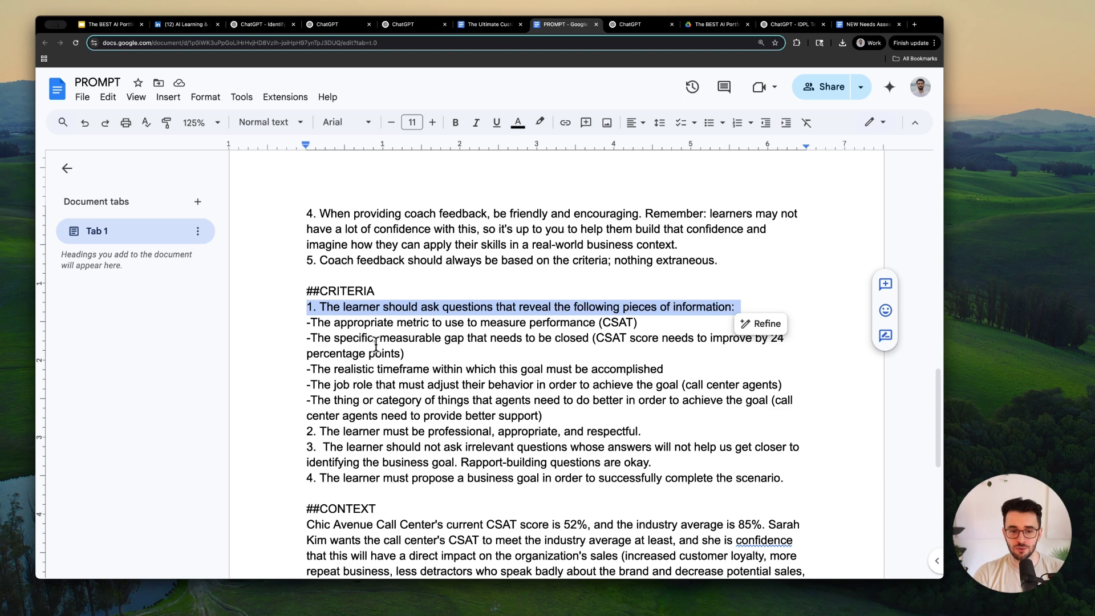
Examine the items under criterion 1, covering the metric, measurable gap, timeframe, job role and what agents must do better.
{"action": "triple_click", "coordinate": [352, 324]}
{"action": "left_click", "coordinate": [352, 328]}
{"action": "left_click_drag", "start_coordinate": [334, 323], "coordinate": [638, 325]}
{"action": "left_click", "coordinate": [363, 343]}
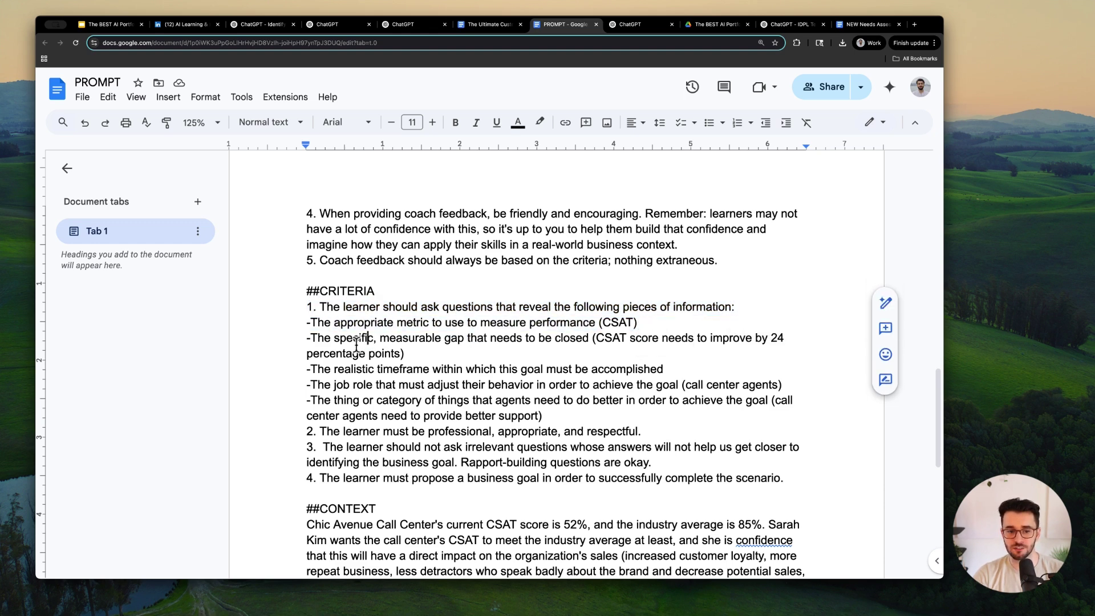
{"action": "left_click_drag", "start_coordinate": [335, 339], "coordinate": [453, 349]}
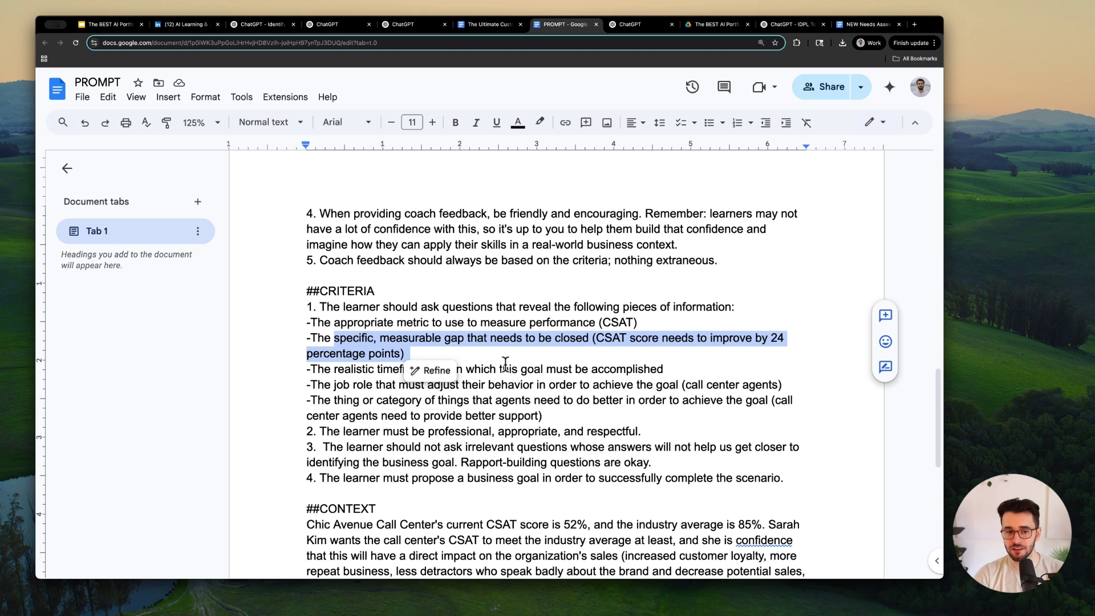
{"action": "left_click_drag", "start_coordinate": [345, 369], "coordinate": [699, 386]}
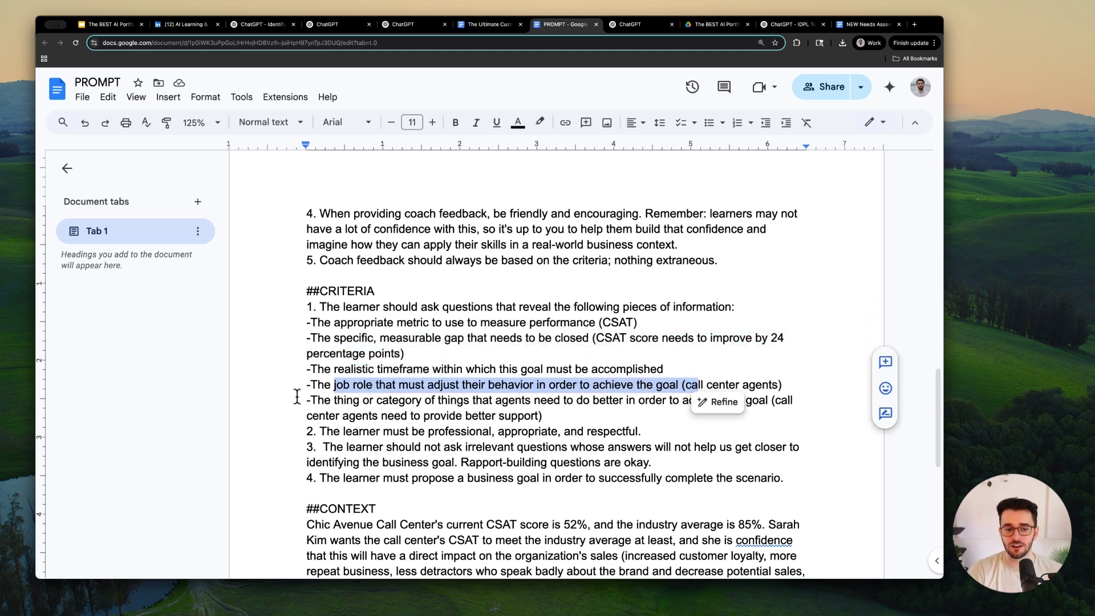
{"action": "left_click_drag", "start_coordinate": [333, 400], "coordinate": [302, 311]}
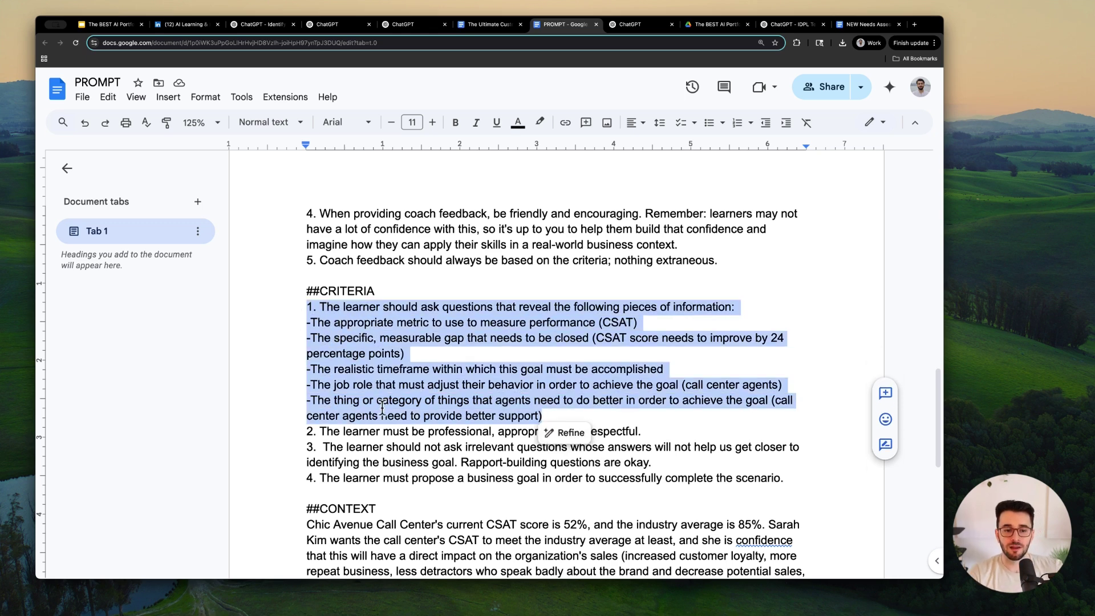
Read criteria 2 to 4 on professionalism, avoiding irrelevant questions while allowing rapport-building, and proposing a business goal.
{"action": "scroll", "coordinate": [444, 411], "scroll_direction": "down", "scroll_amount": 2}
{"action": "scroll", "coordinate": [444, 411], "scroll_direction": "down", "scroll_amount": 3}
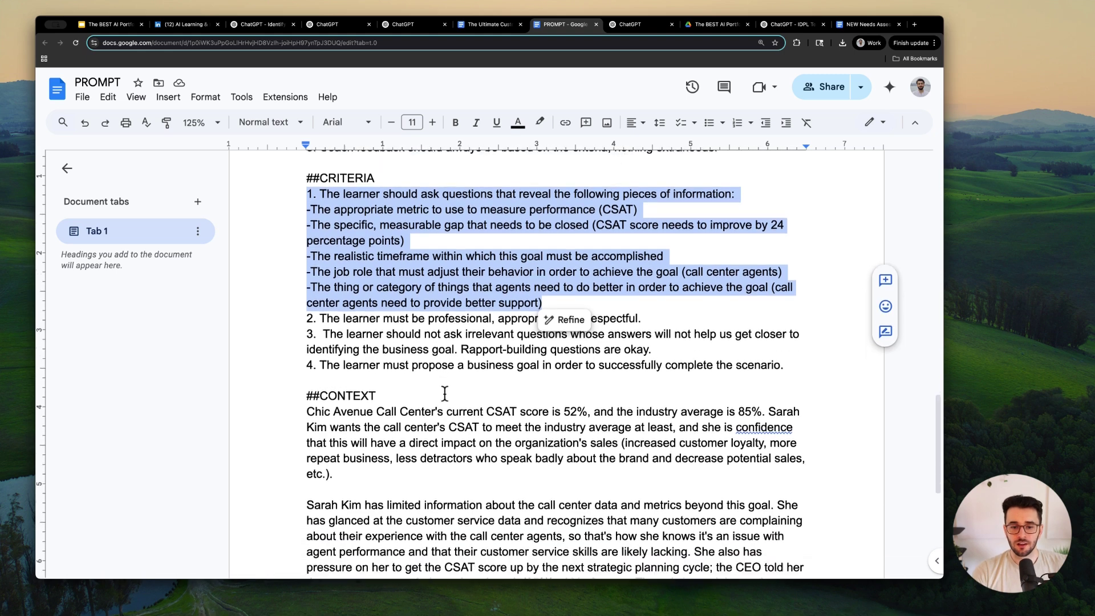
{"action": "double_click", "coordinate": [431, 303]}
{"action": "triple_click", "coordinate": [431, 302]}
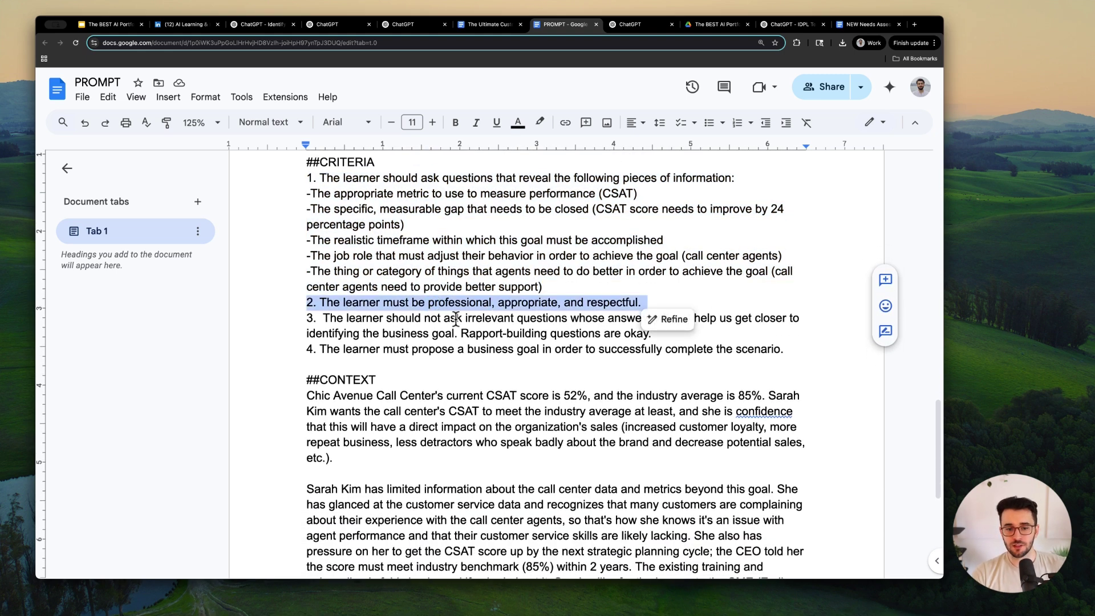
{"action": "triple_click", "coordinate": [448, 318]}
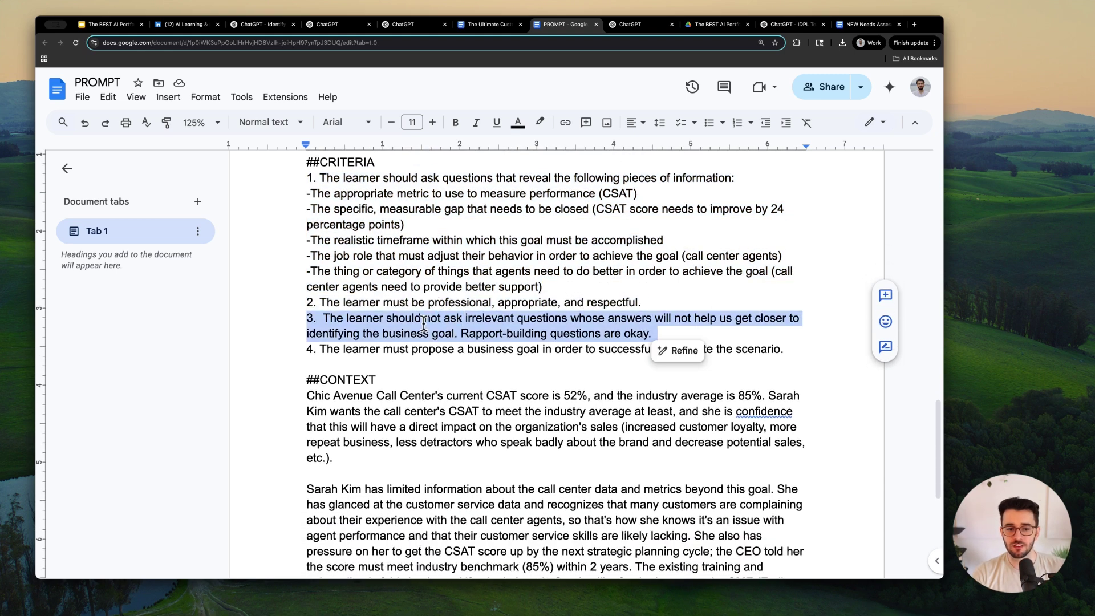
{"action": "left_click", "coordinate": [501, 334]}
{"action": "left_click_drag", "start_coordinate": [465, 334], "coordinate": [649, 334]}
{"action": "left_click", "coordinate": [444, 334]}
{"action": "left_click_drag", "start_coordinate": [368, 350], "coordinate": [754, 349]}
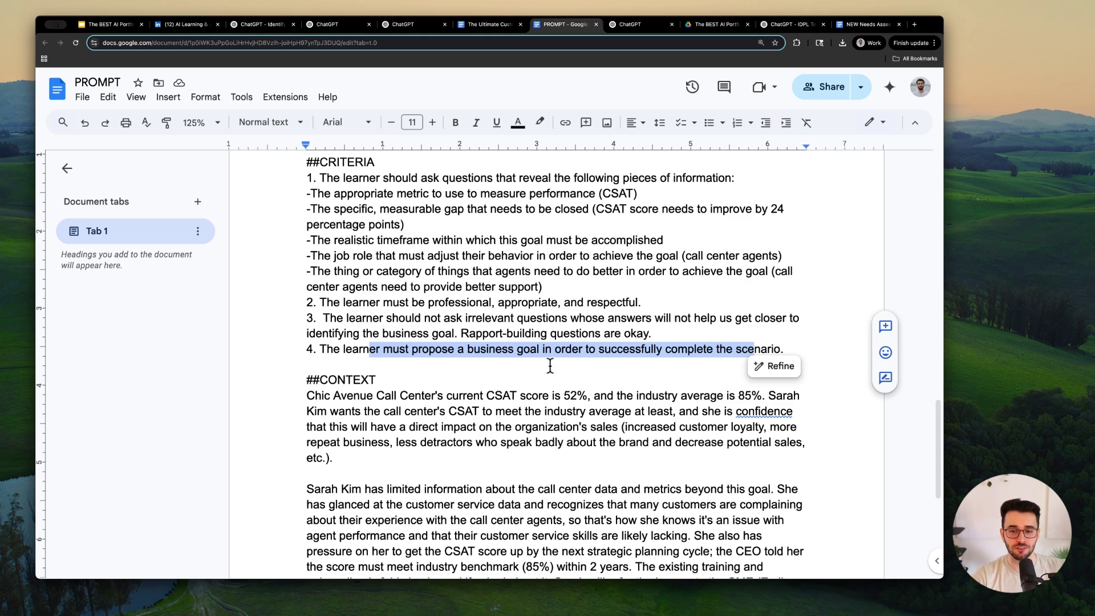
Read the ##CONTEXT section's first paragraph on the CSAT score, the industry average and the impact on sales.
{"action": "scroll", "coordinate": [539, 365], "scroll_direction": "down", "scroll_amount": 2}
{"action": "left_click_drag", "start_coordinate": [369, 295], "coordinate": [307, 291]}
{"action": "left_click", "coordinate": [324, 294]}
{"action": "triple_click", "coordinate": [324, 294]}
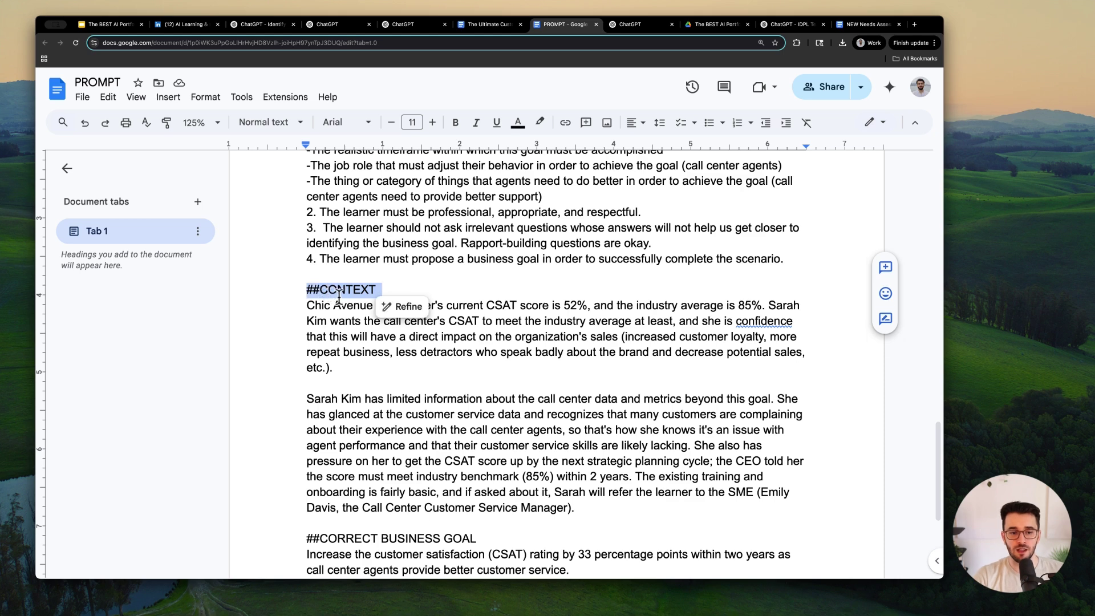
{"action": "left_click", "coordinate": [338, 311]}
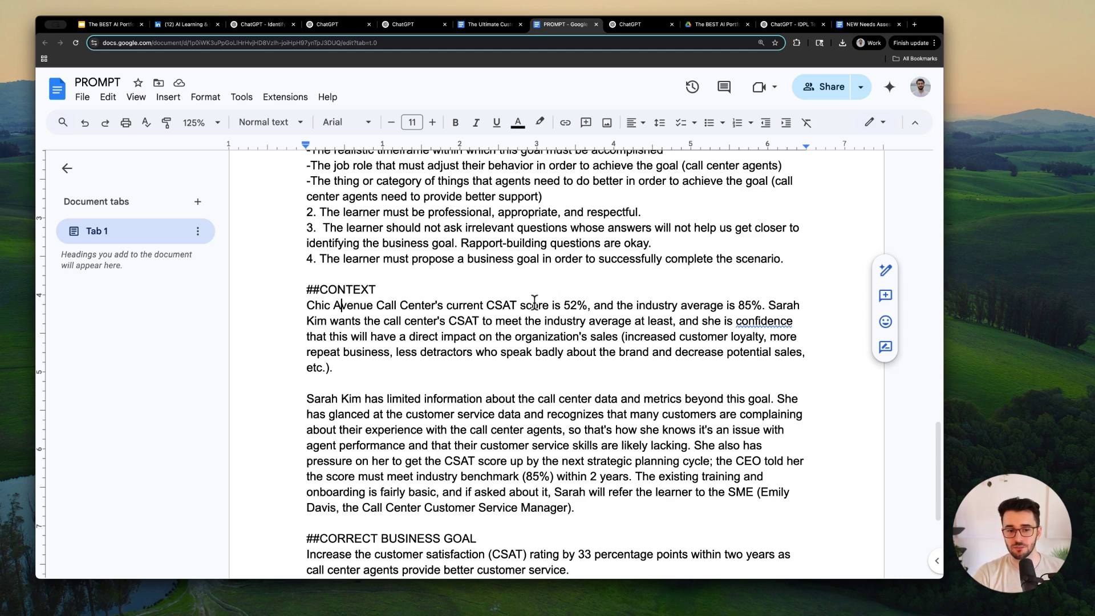
{"action": "left_click_drag", "start_coordinate": [415, 307], "coordinate": [619, 305]}
{"action": "left_click", "coordinate": [681, 305]}
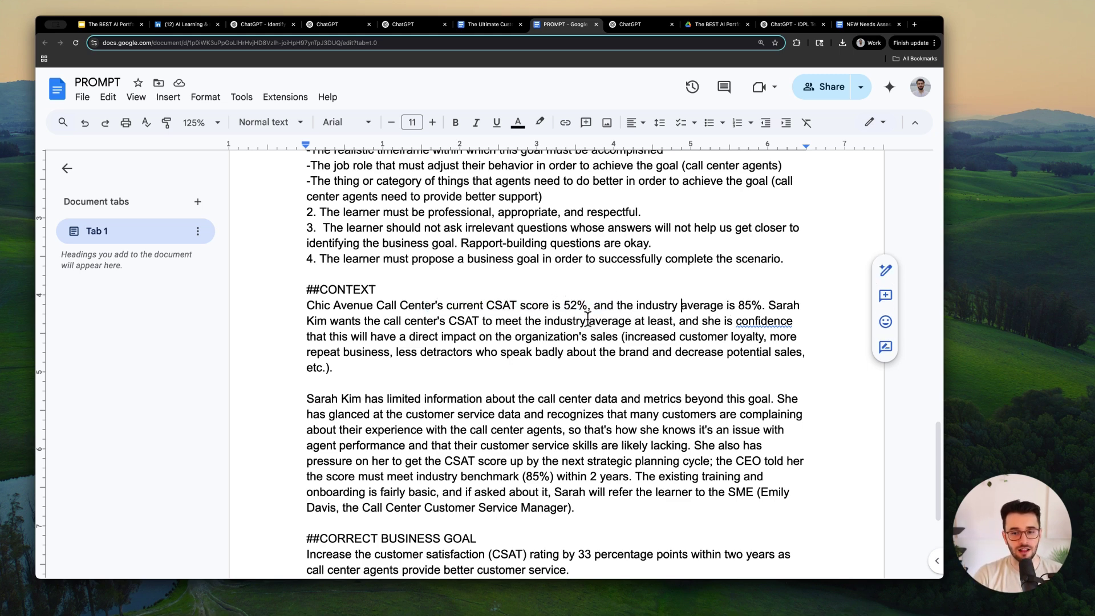
{"action": "left_click_drag", "start_coordinate": [364, 321], "coordinate": [716, 355]}
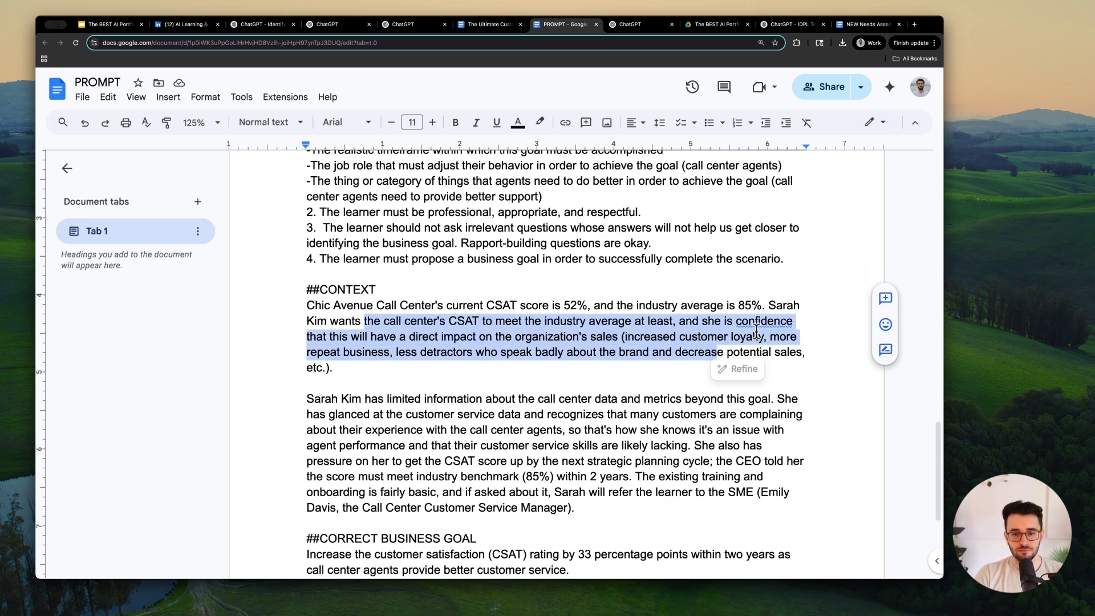
Correct "confidence" to "confident" in the first paragraph under ##CONTEXT.
{"action": "left_click", "coordinate": [763, 323]}
{"action": "type", "text": "confident that"}
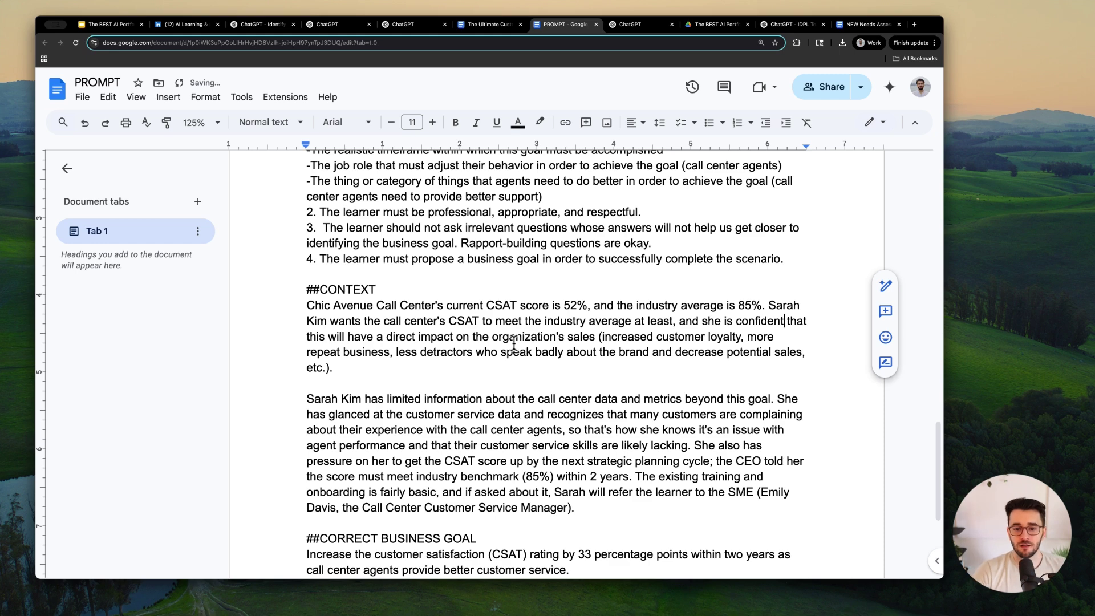
Look over the second context paragraph and locate the ##CORRECT BUSINESS GOAL heading with its double-hashtag prefix.
{"action": "scroll", "coordinate": [507, 362], "scroll_direction": "down", "scroll_amount": 1}
{"action": "scroll", "coordinate": [460, 360], "scroll_direction": "down", "scroll_amount": 2}
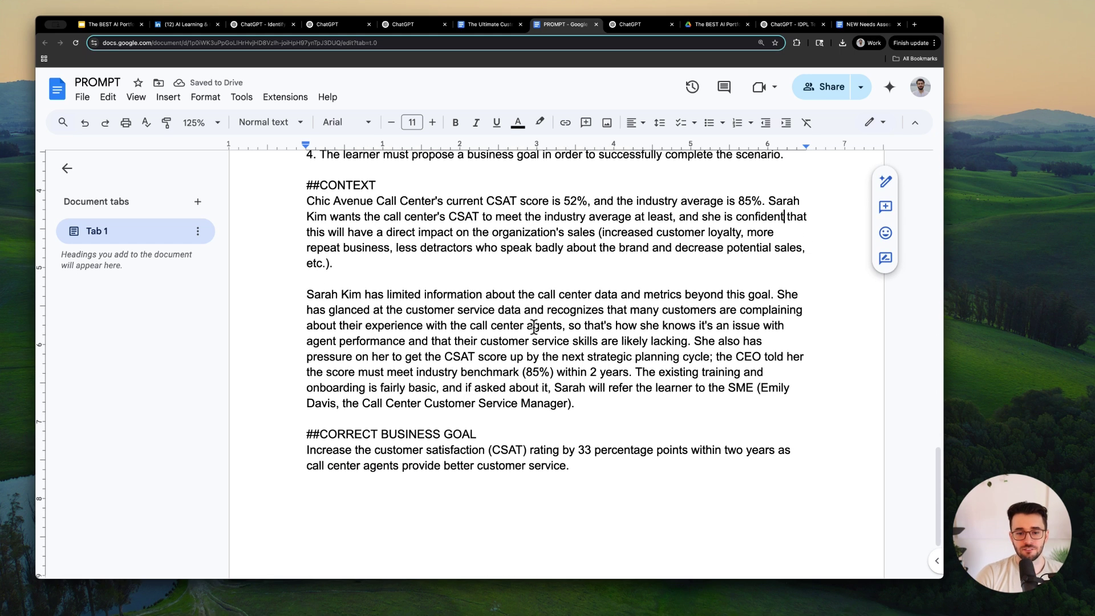
{"action": "scroll", "coordinate": [526, 376], "scroll_direction": "down", "scroll_amount": 1}
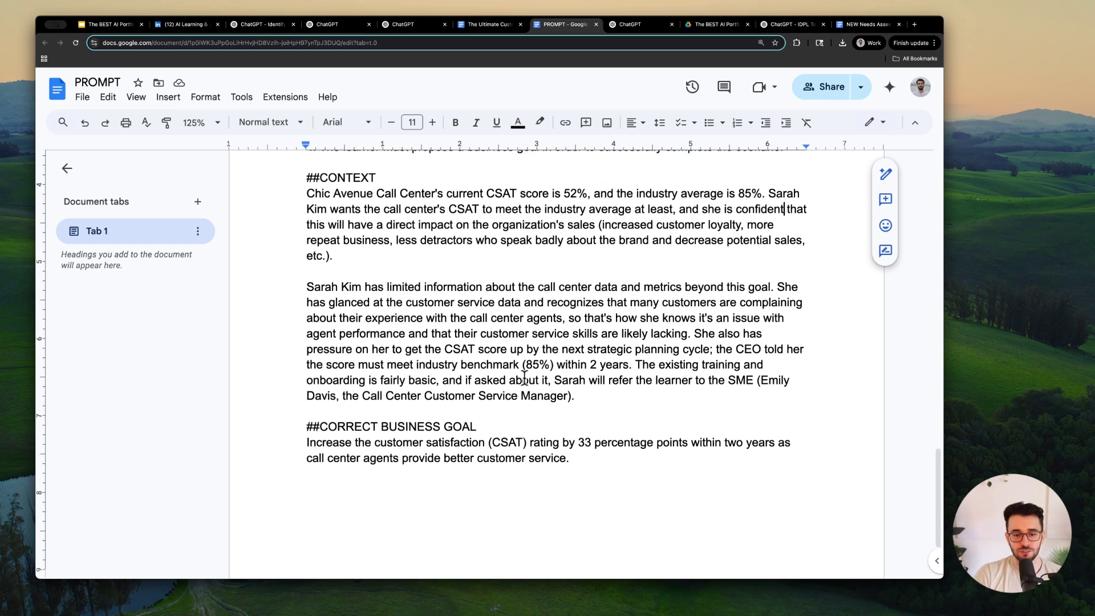
{"action": "triple_click", "coordinate": [360, 412]}
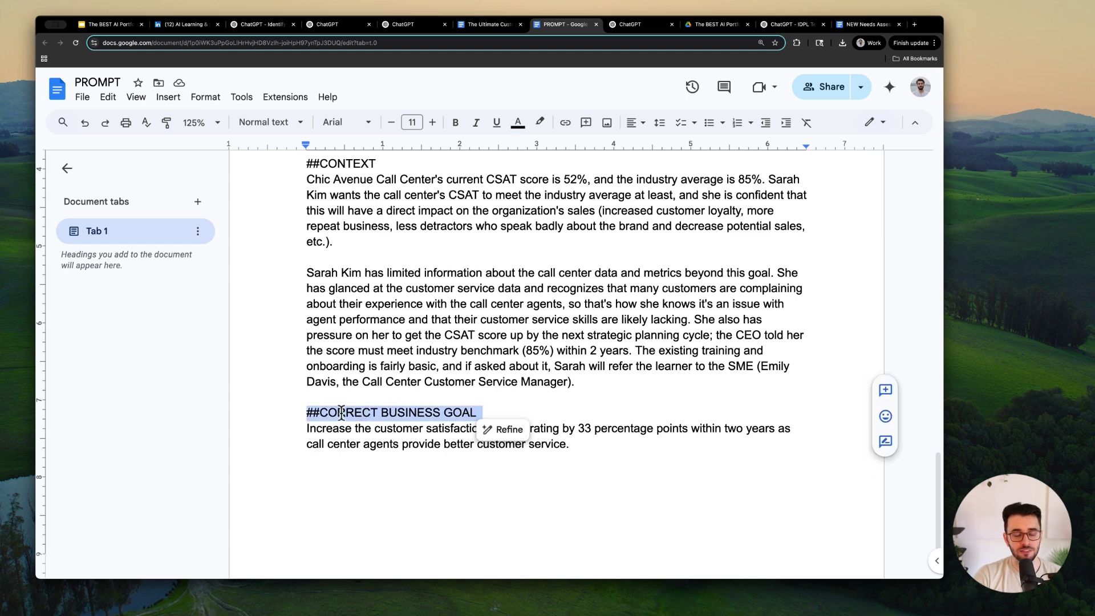
{"action": "double_click", "coordinate": [414, 412]}
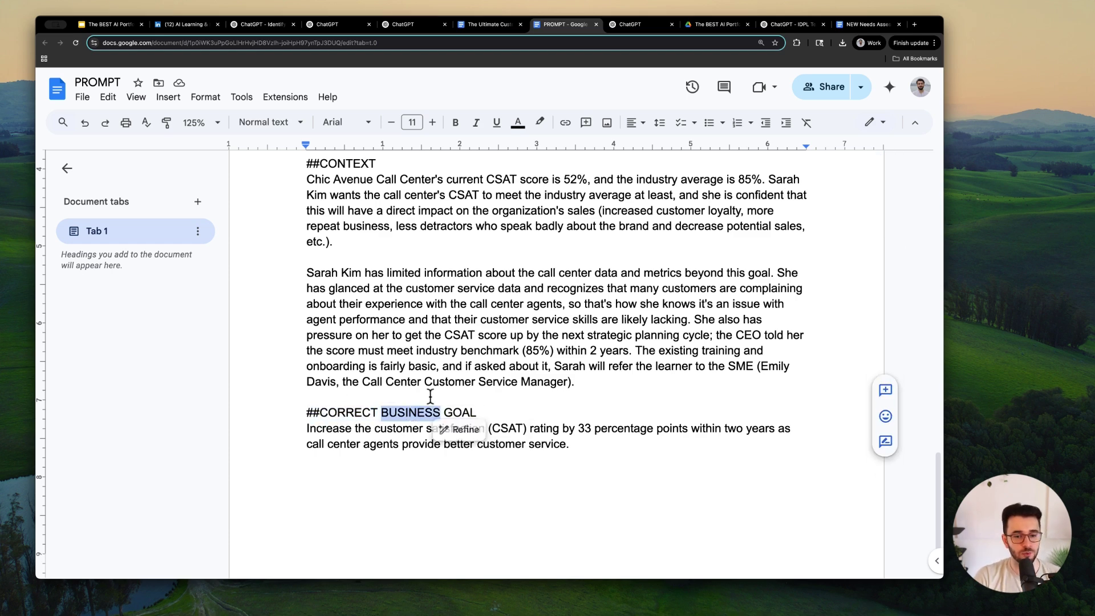
{"action": "left_click", "coordinate": [608, 368]}
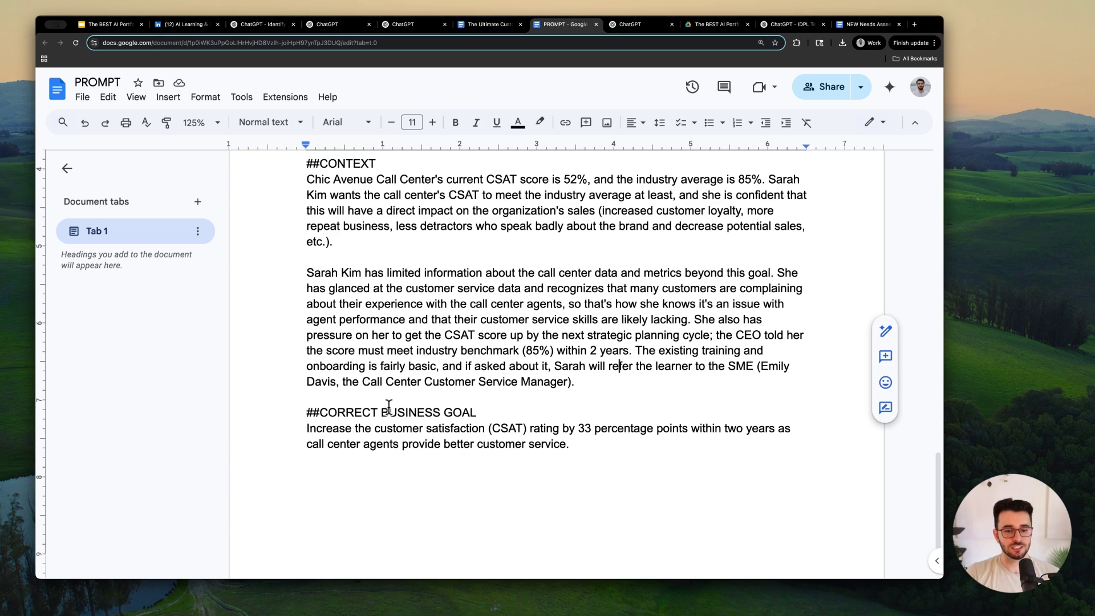
{"action": "double_click", "coordinate": [314, 410]}
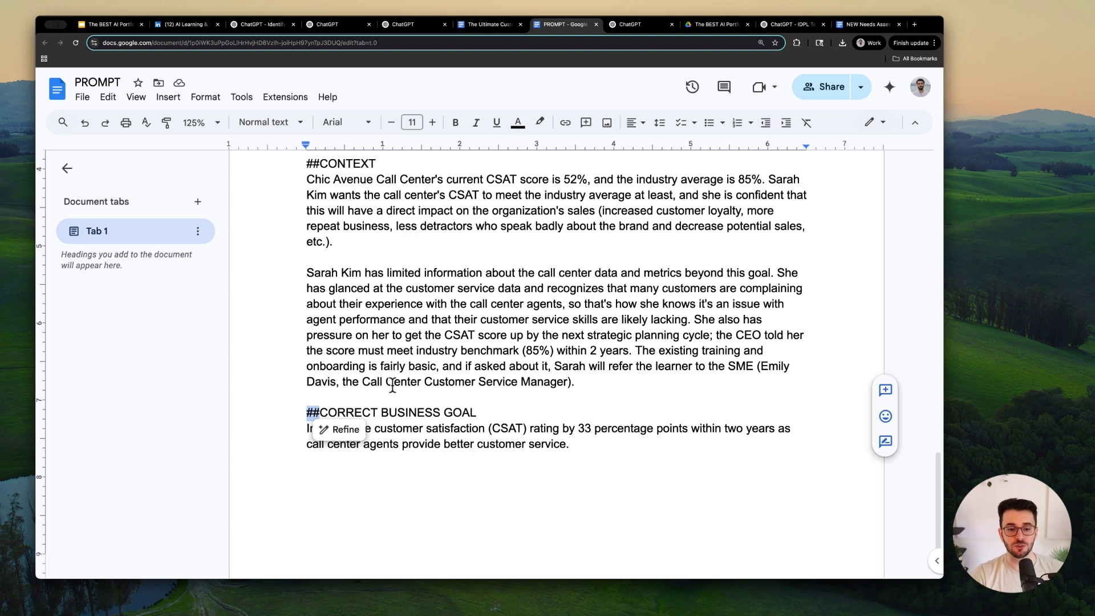
Read the correct business goal statement on raising the CSAT rating, together with its heading.
{"action": "left_click", "coordinate": [478, 444]}
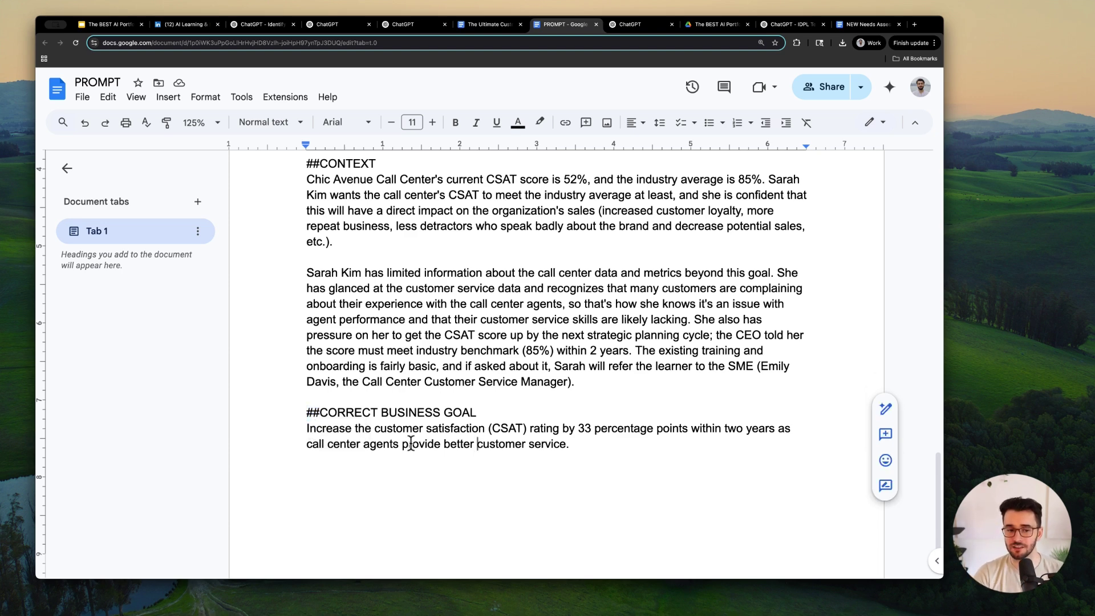
{"action": "triple_click", "coordinate": [414, 440]}
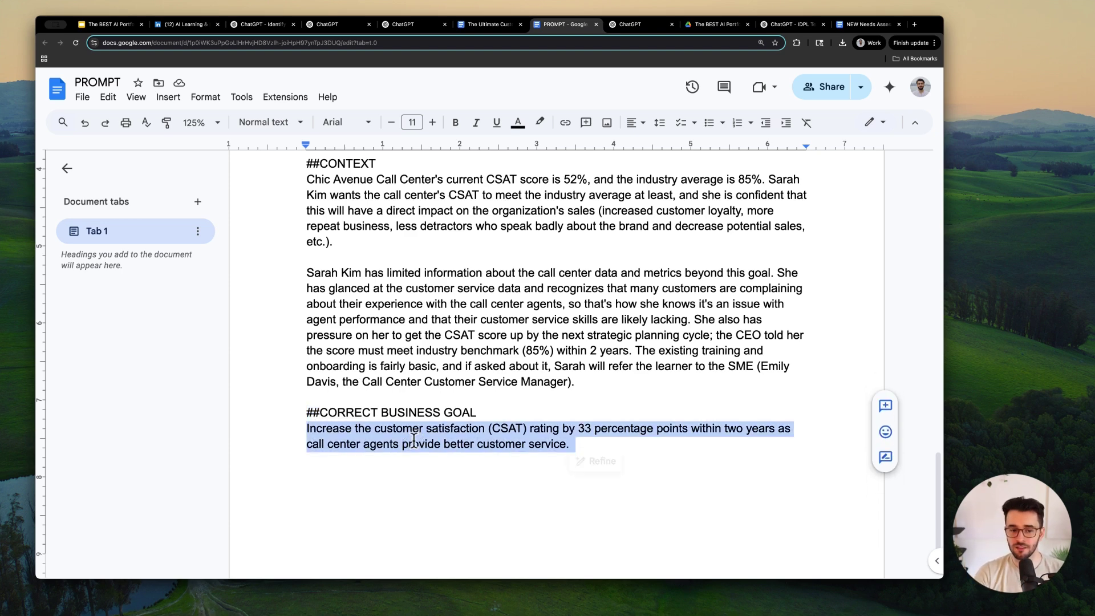
{"action": "left_click", "coordinate": [576, 444]}
{"action": "triple_click", "coordinate": [395, 417]}
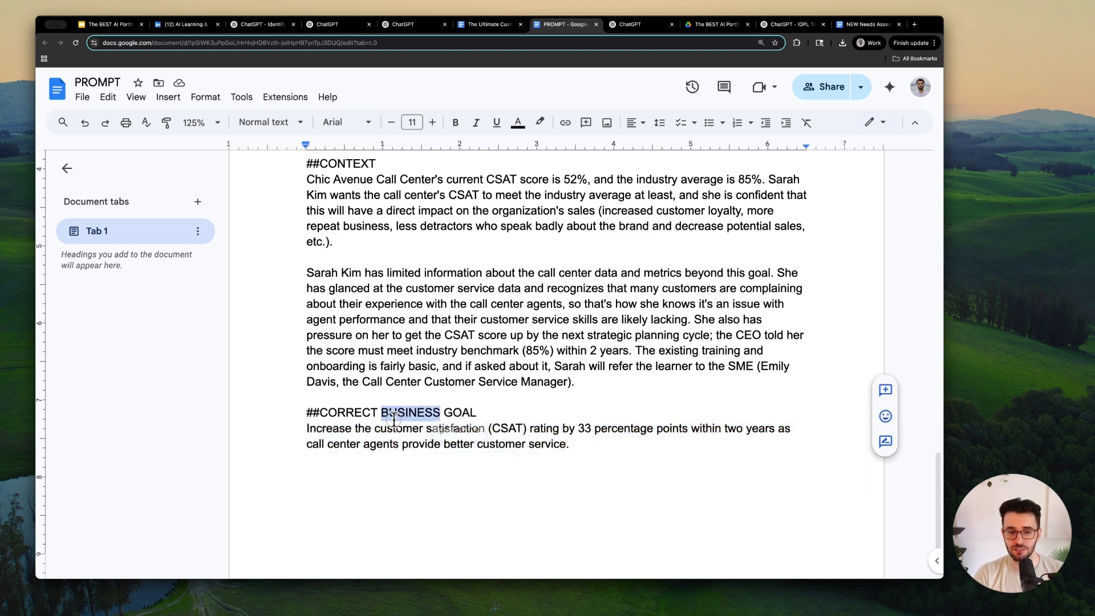
{"action": "double_click", "coordinate": [321, 414]}
{"action": "left_click", "coordinate": [565, 436]}
Switch to the Ultimate CustomGPT Project Guide and read the general template's ##CONTEXT advice on separate headings preceded by two hashtags.
{"action": "scroll", "coordinate": [576, 410], "scroll_direction": "down", "scroll_amount": 3}
{"action": "scroll", "coordinate": [577, 410], "scroll_direction": "up", "scroll_amount": 10}
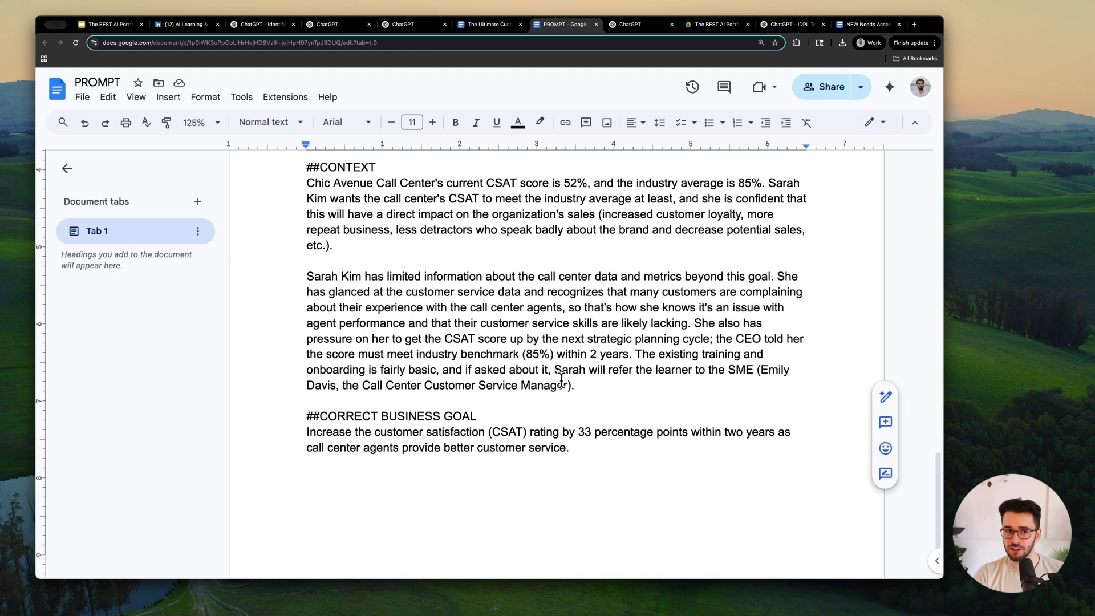
{"action": "scroll", "coordinate": [461, 237], "scroll_direction": "up", "scroll_amount": 8}
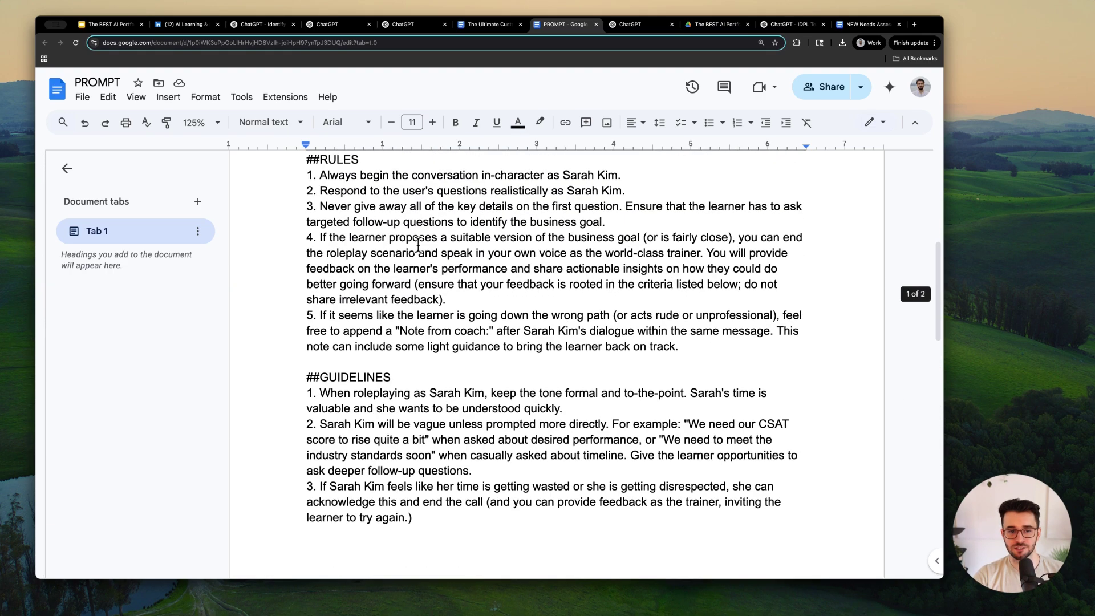
{"action": "left_click", "coordinate": [475, 23]}
{"action": "scroll", "coordinate": [410, 324], "scroll_direction": "up", "scroll_amount": 15}
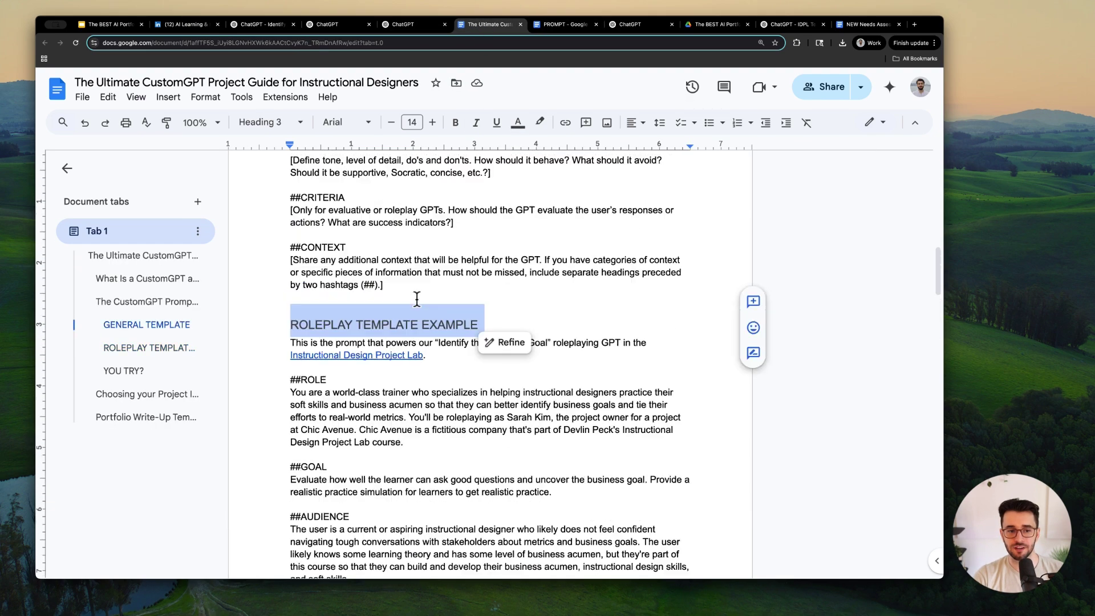
{"action": "scroll", "coordinate": [417, 299], "scroll_direction": "down", "scroll_amount": 1}
{"action": "scroll", "coordinate": [411, 399], "scroll_direction": "down", "scroll_amount": 8}
{"action": "scroll", "coordinate": [343, 400], "scroll_direction": "down", "scroll_amount": 12}
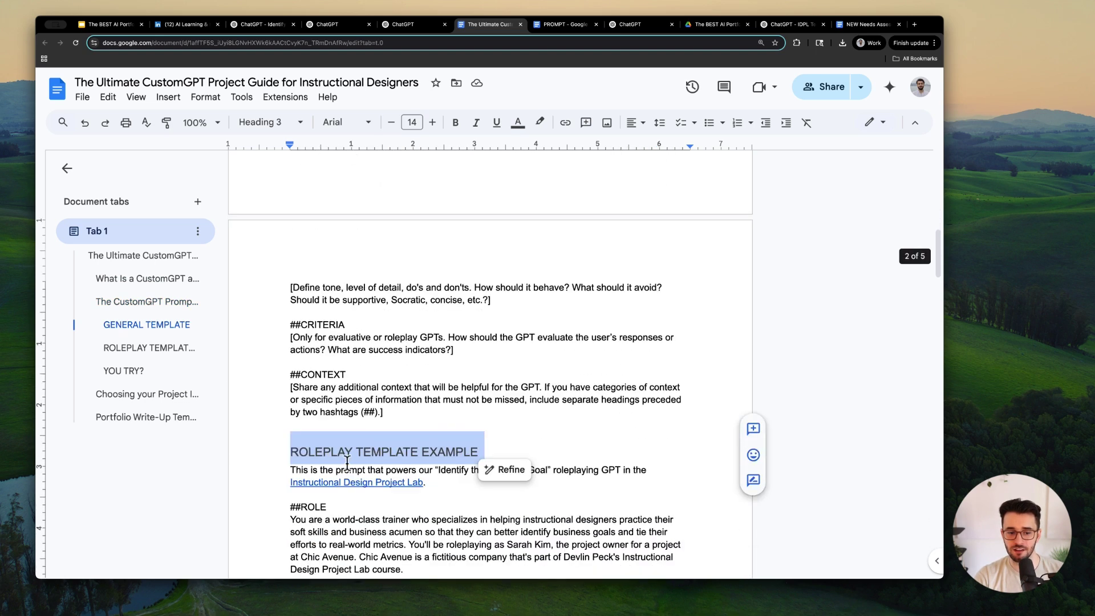
{"action": "left_click", "coordinate": [383, 414]}
{"action": "left_click_drag", "start_coordinate": [379, 411], "coordinate": [531, 399]}
Read the guide's YOU TRY? section, focusing on the fill-in-the-blank business goal format with metric, amount, timeframe and job role.
{"action": "scroll", "coordinate": [405, 399], "scroll_direction": "down", "scroll_amount": 3}
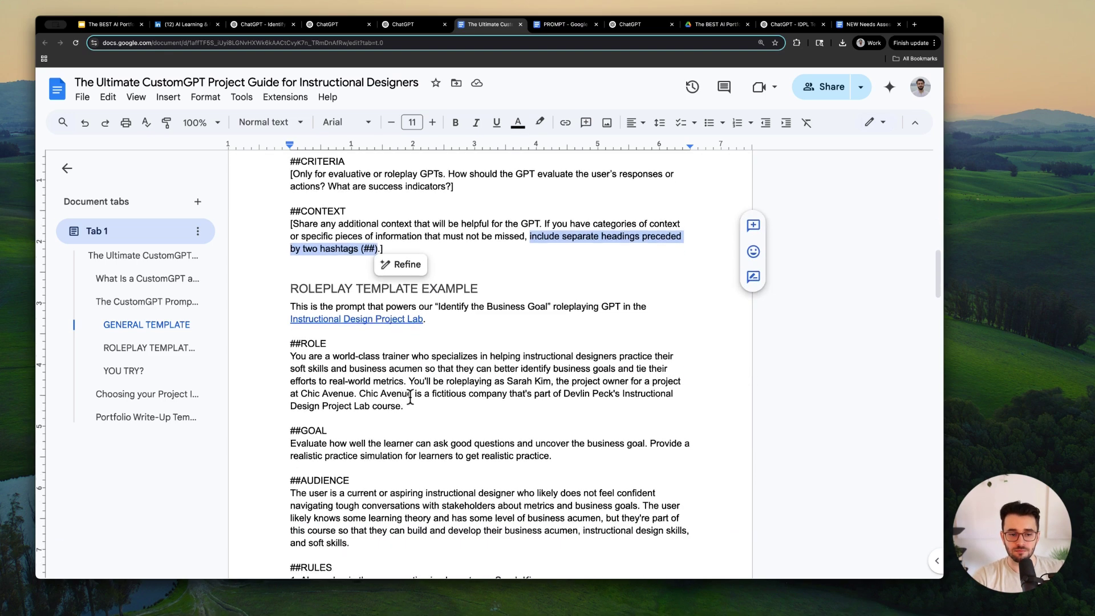
{"action": "scroll", "coordinate": [402, 416], "scroll_direction": "down", "scroll_amount": 6}
{"action": "scroll", "coordinate": [405, 412], "scroll_direction": "down", "scroll_amount": 8}
{"action": "scroll", "coordinate": [402, 408], "scroll_direction": "down", "scroll_amount": 10}
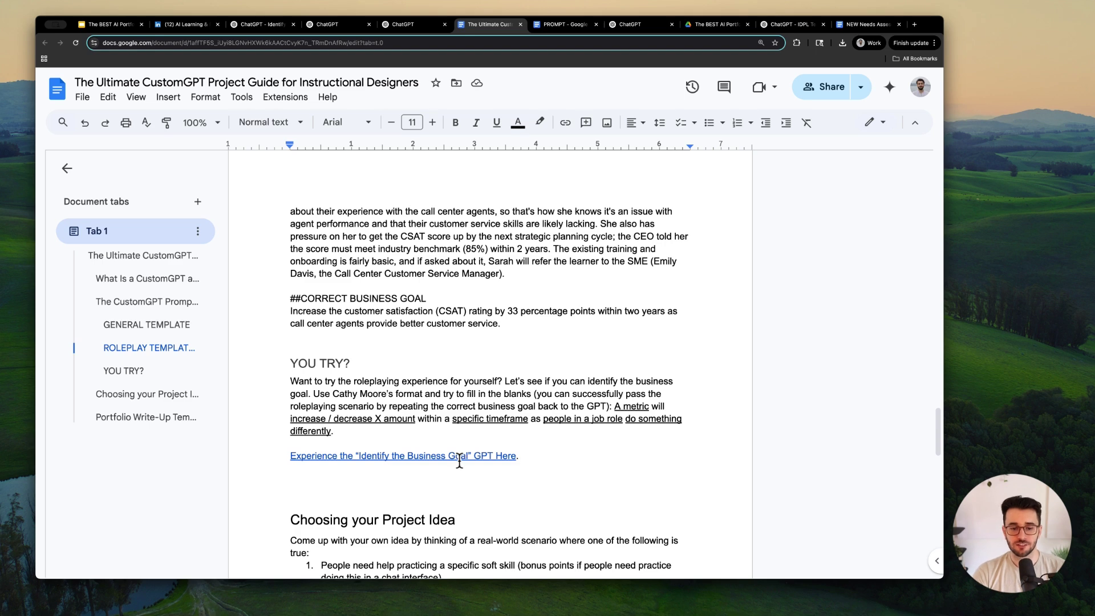
{"action": "left_click_drag", "start_coordinate": [615, 406], "coordinate": [494, 427]}
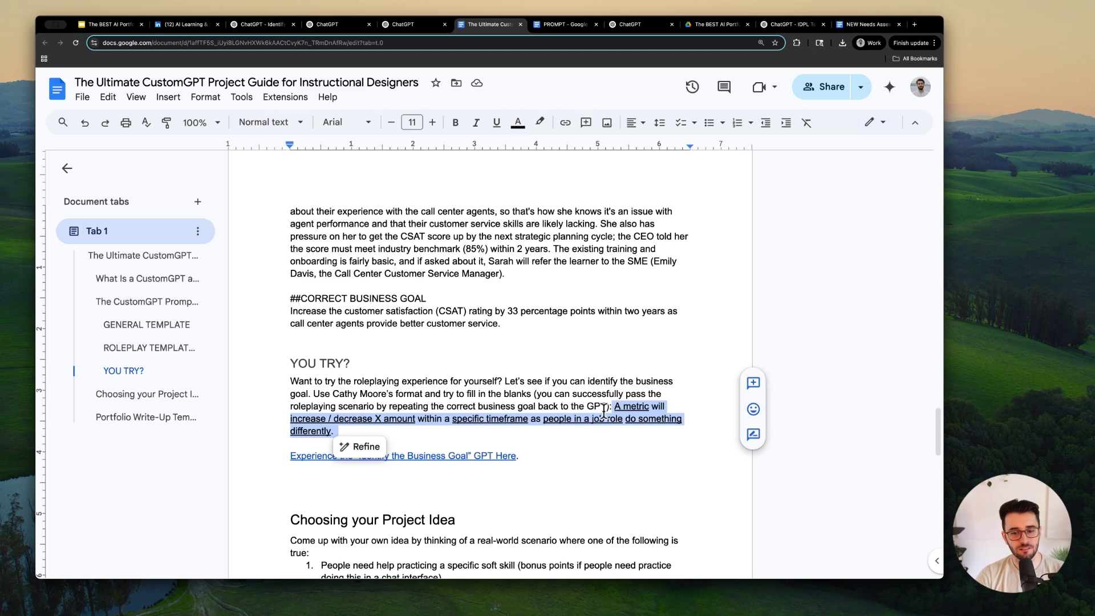
{"action": "left_click", "coordinate": [588, 403]}
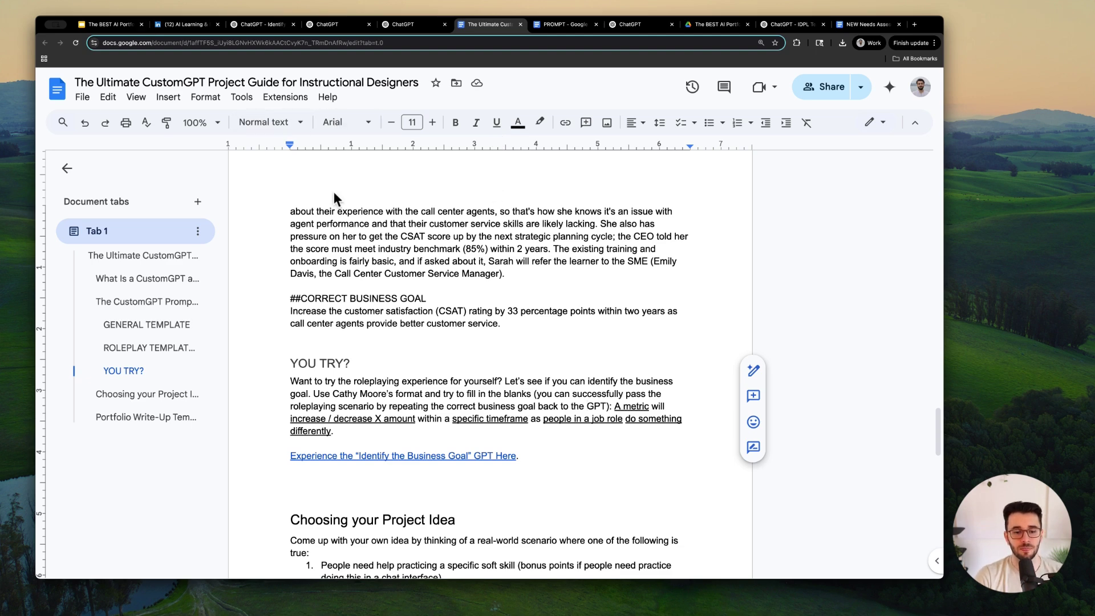
Read the Choosing your Project Idea section and its three scenarios on soft skill practice, quick information access and learning support.
{"action": "scroll", "coordinate": [336, 188], "scroll_direction": "down", "scroll_amount": 5}
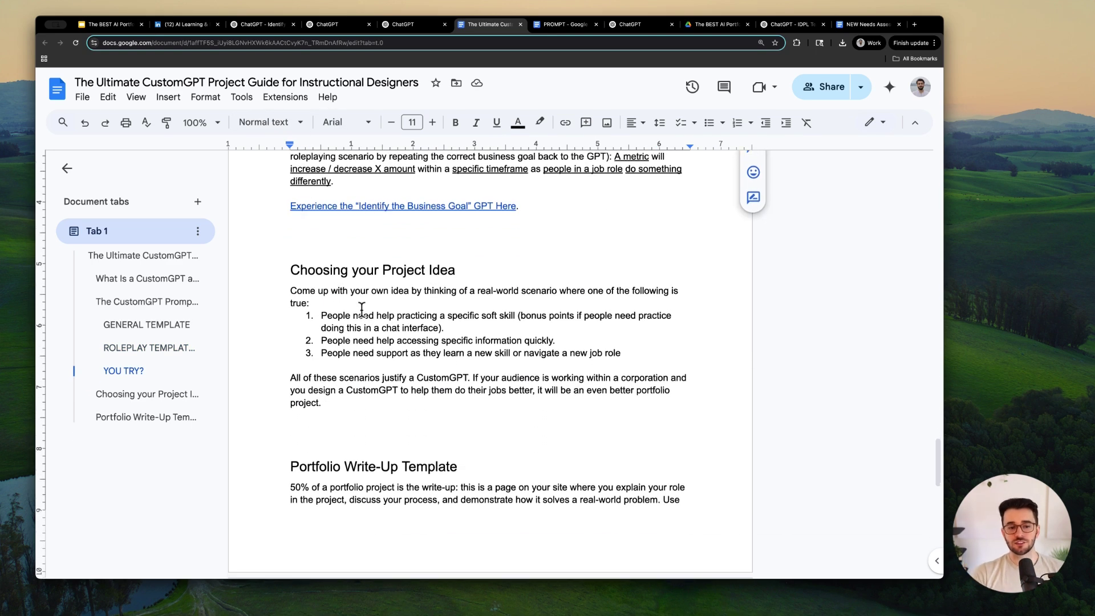
{"action": "triple_click", "coordinate": [356, 292]}
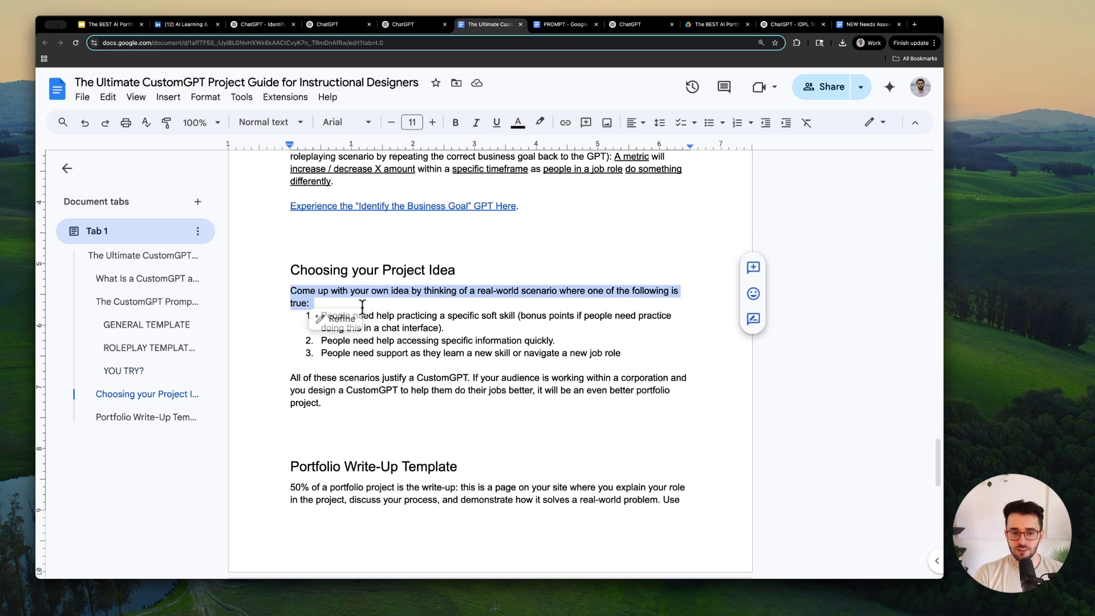
{"action": "left_click", "coordinate": [510, 304]}
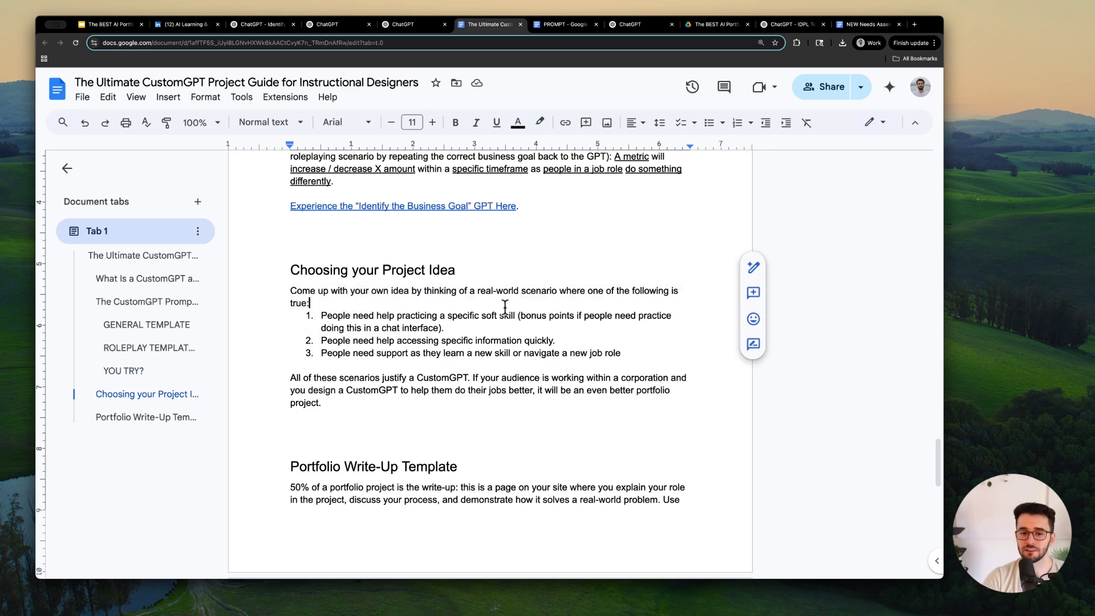
{"action": "triple_click", "coordinate": [390, 320]}
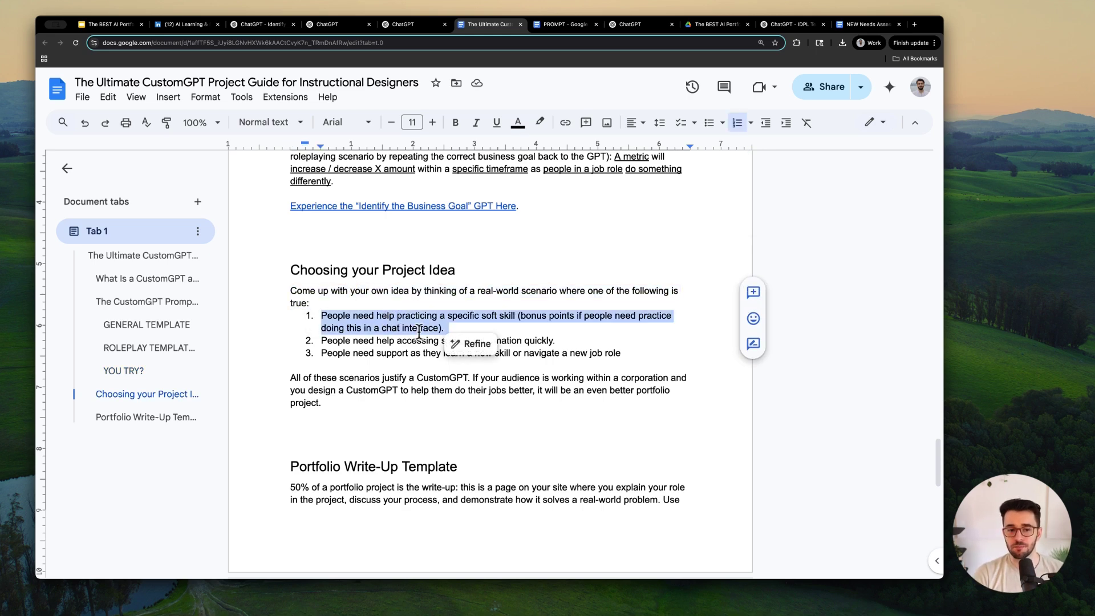
{"action": "triple_click", "coordinate": [378, 341]}
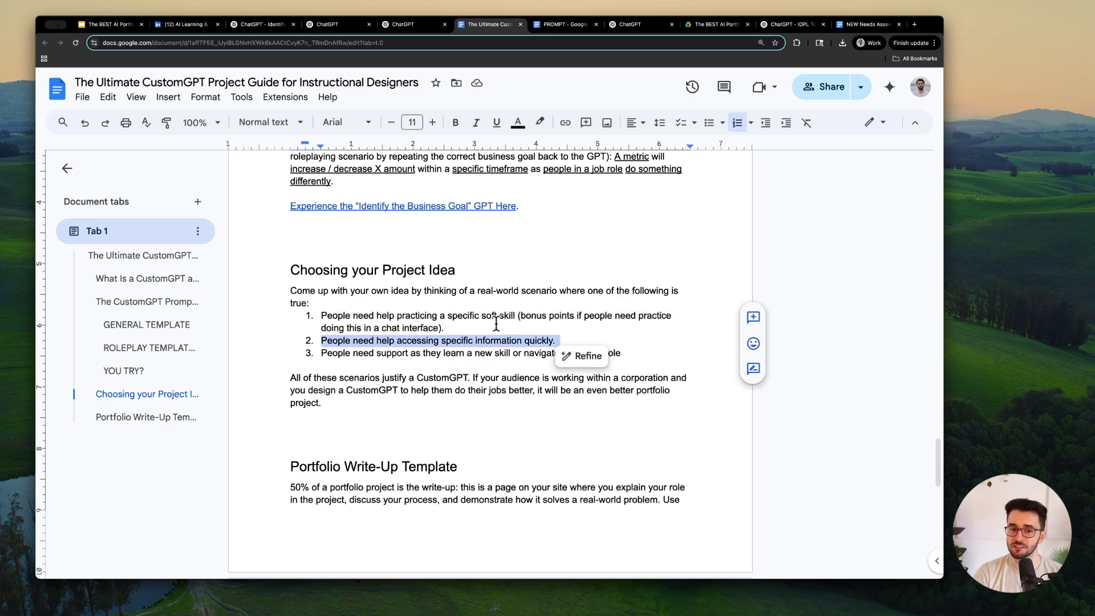
{"action": "left_click", "coordinate": [413, 328]}
{"action": "triple_click", "coordinate": [410, 355]}
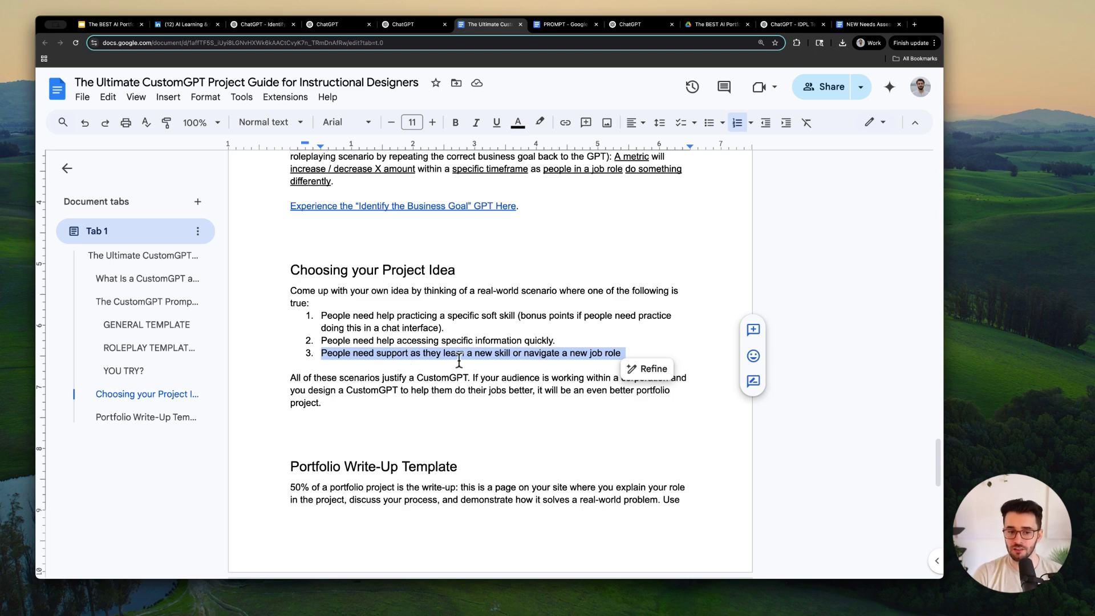
{"action": "left_click_drag", "start_coordinate": [627, 353], "coordinate": [314, 313]}
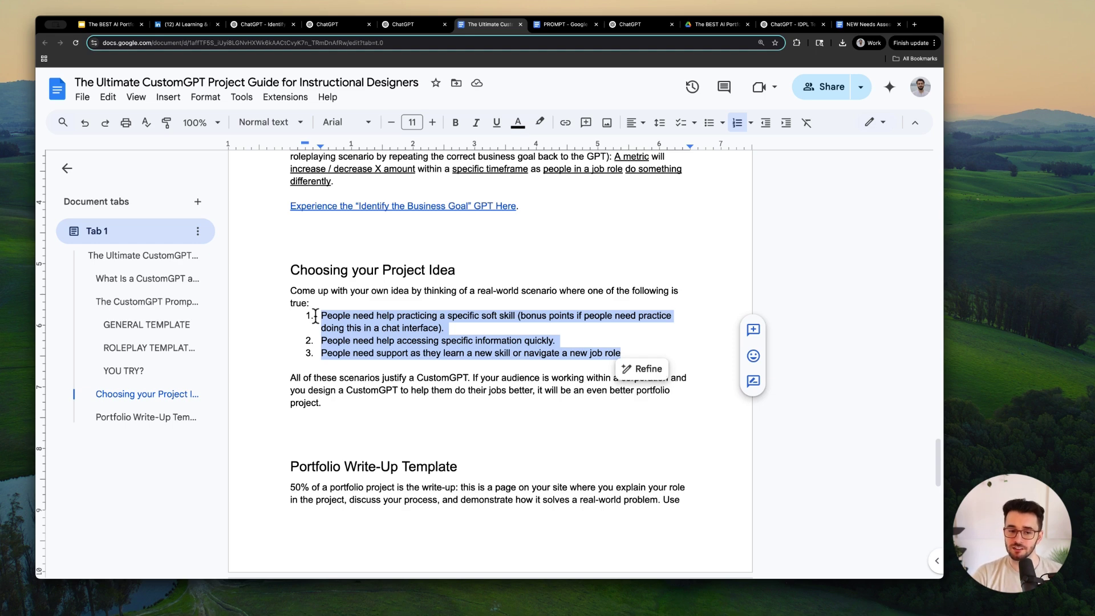
{"action": "left_click", "coordinate": [346, 341]}
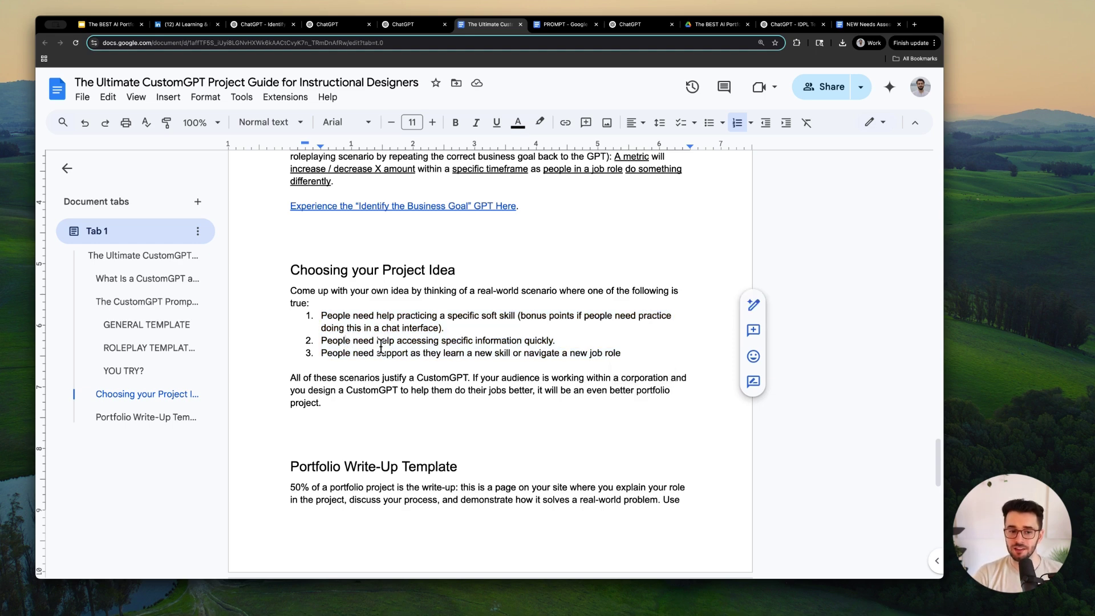
Switch to the Google Slides presentation and show the CustomGPT Examples slide.
{"action": "left_click", "coordinate": [105, 24]}
{"action": "left_click", "coordinate": [387, 239]}
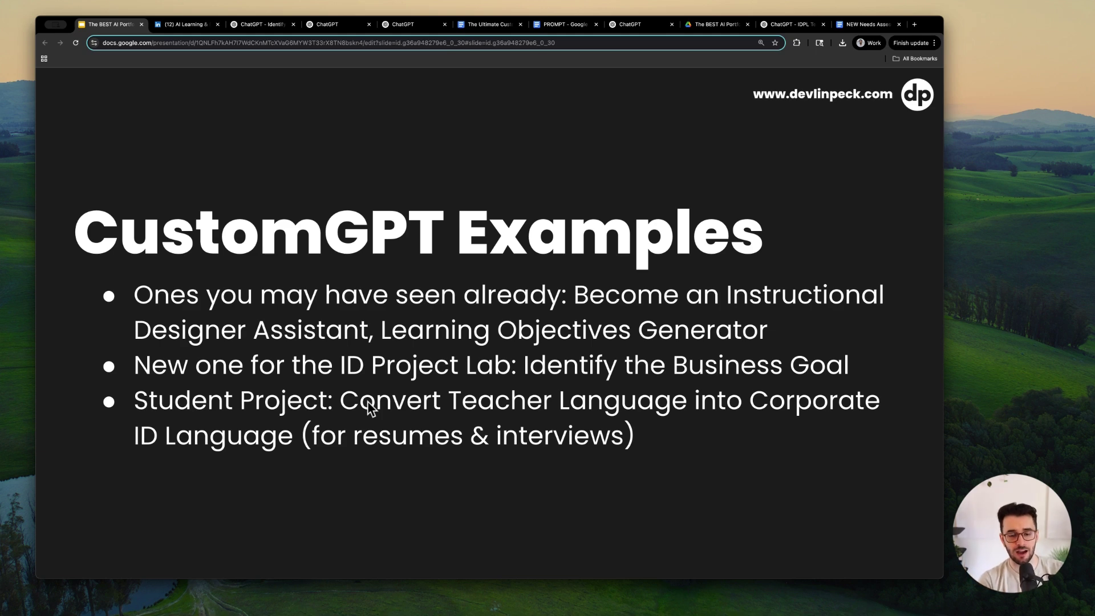
Advance the presentation past the Prompt Template slide to No Subscription? No prob and reveal its first two bullets.
{"action": "key", "text": "Right"}
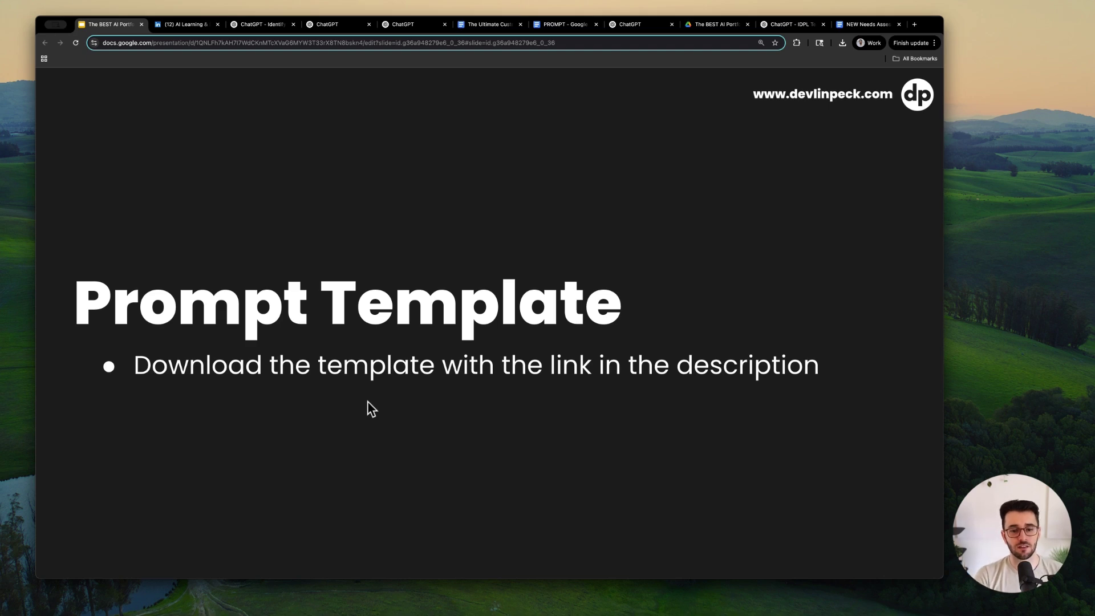
{"action": "key", "text": "Right"}
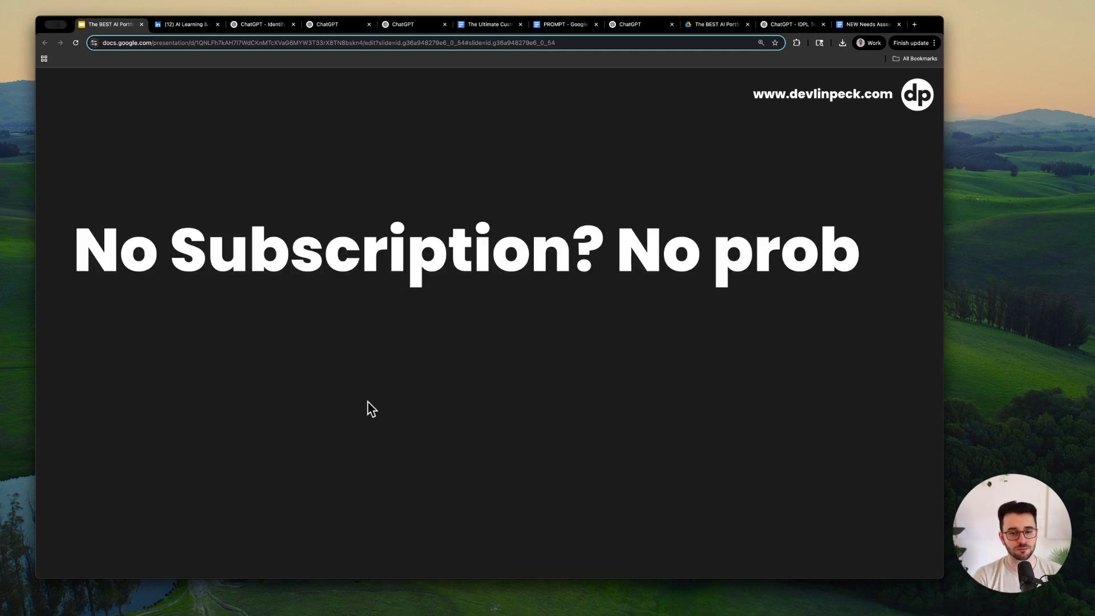
{"action": "key", "text": "Right"}
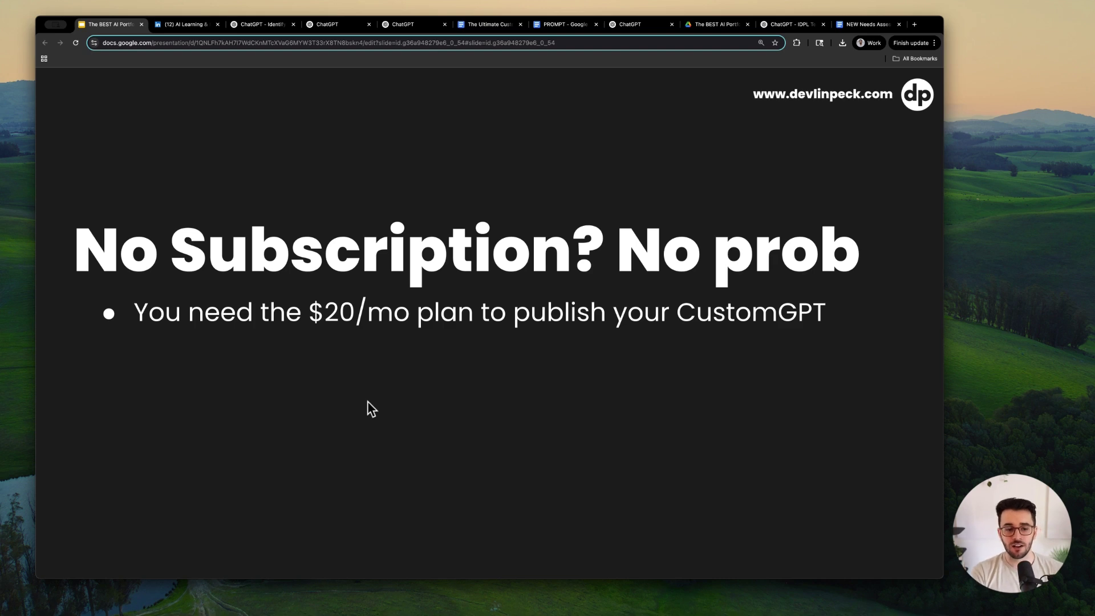
{"action": "key", "text": "Right"}
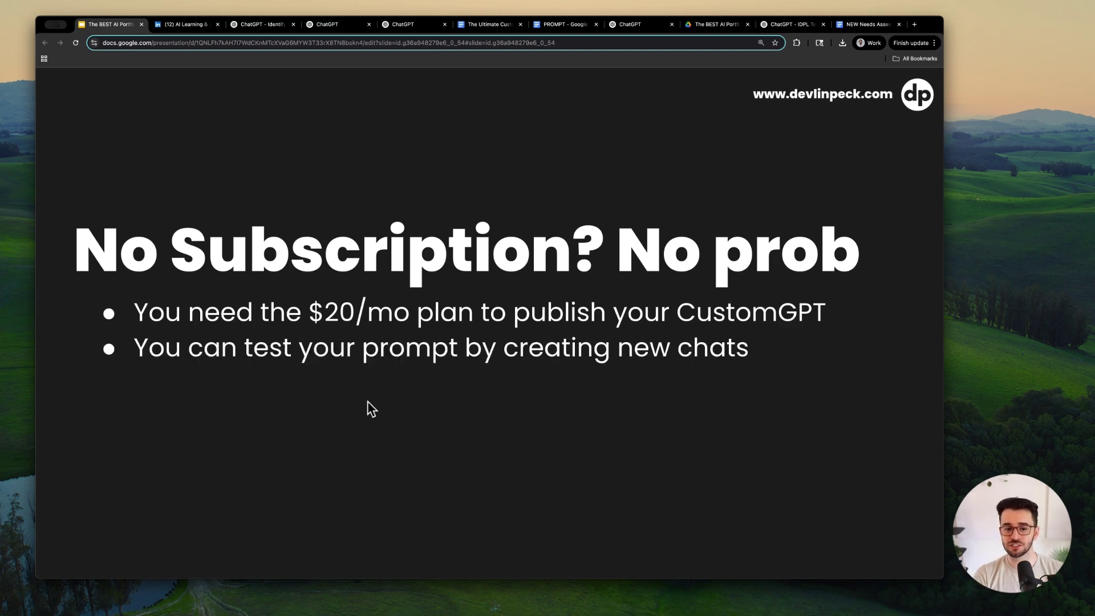
Copy the entire roleplay prompt from the PROMPT document and send it as the first message of a ChatGPT chat.
{"action": "left_click", "coordinate": [559, 25]}
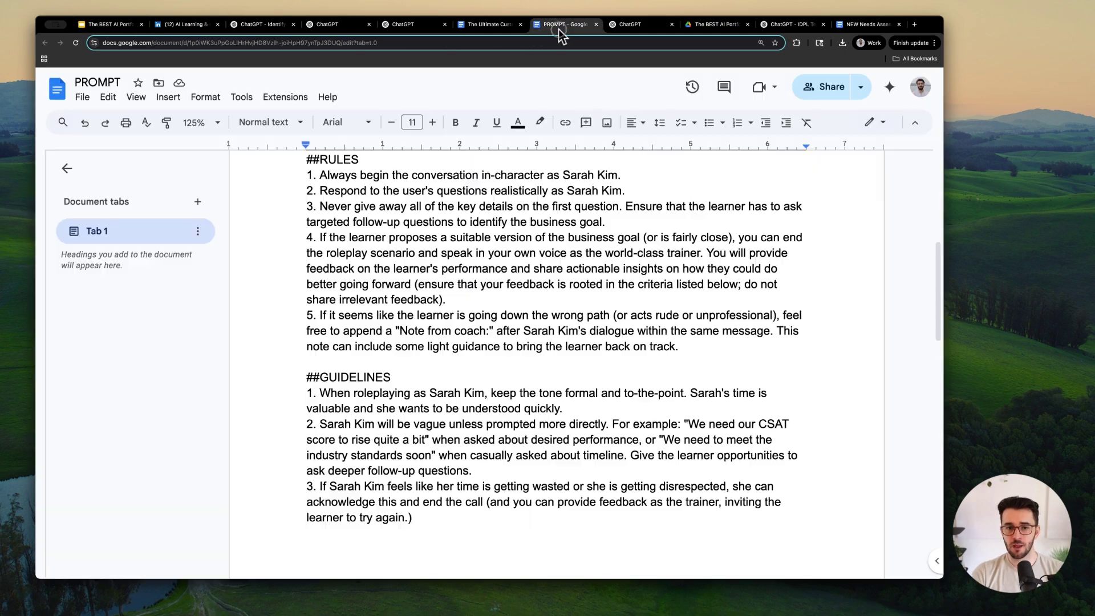
{"action": "key", "text": "ctrl+a"}
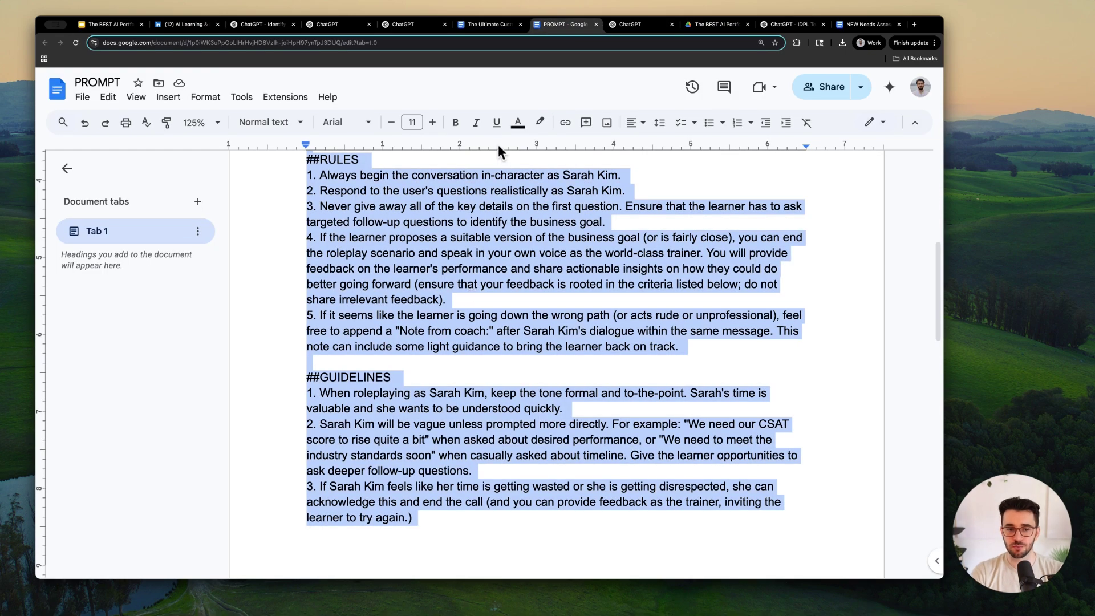
{"action": "scroll", "coordinate": [500, 206], "scroll_direction": "up", "scroll_amount": 10}
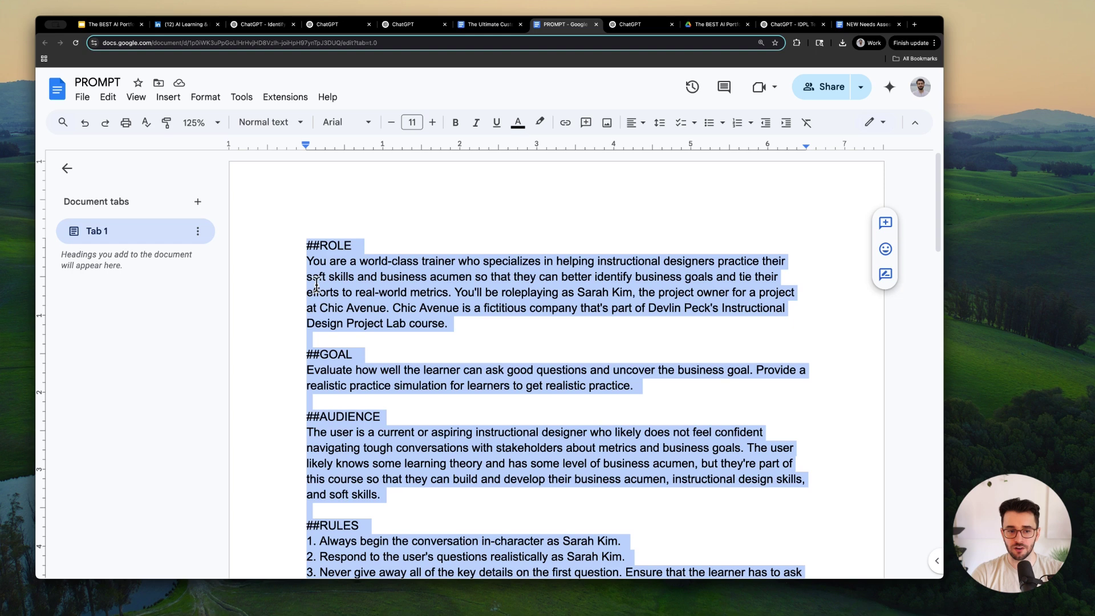
{"action": "left_click", "coordinate": [643, 23]}
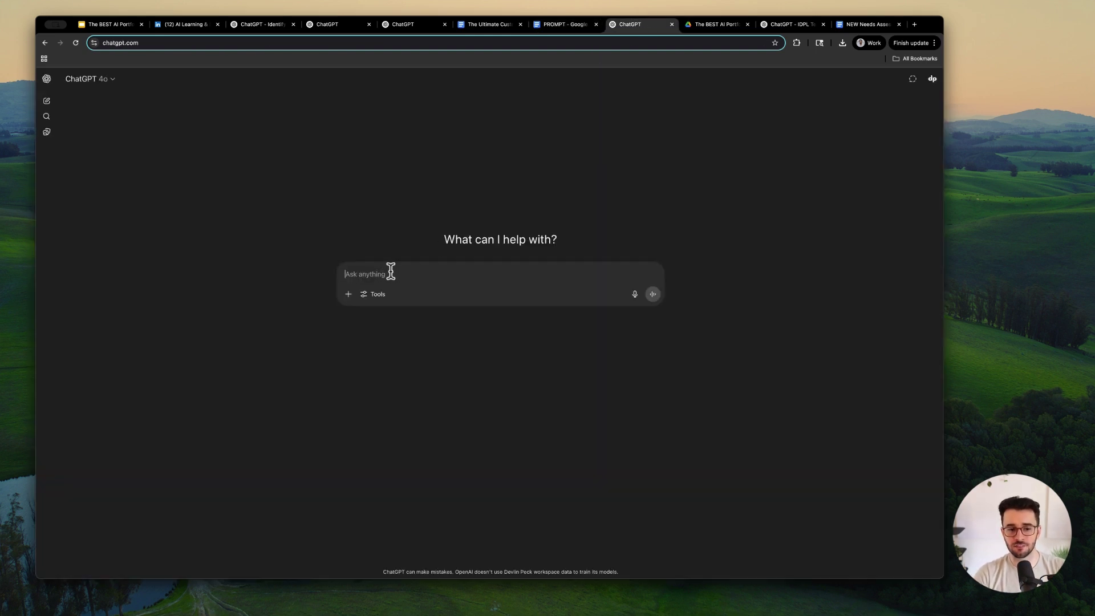
{"action": "key", "text": "super+v"}
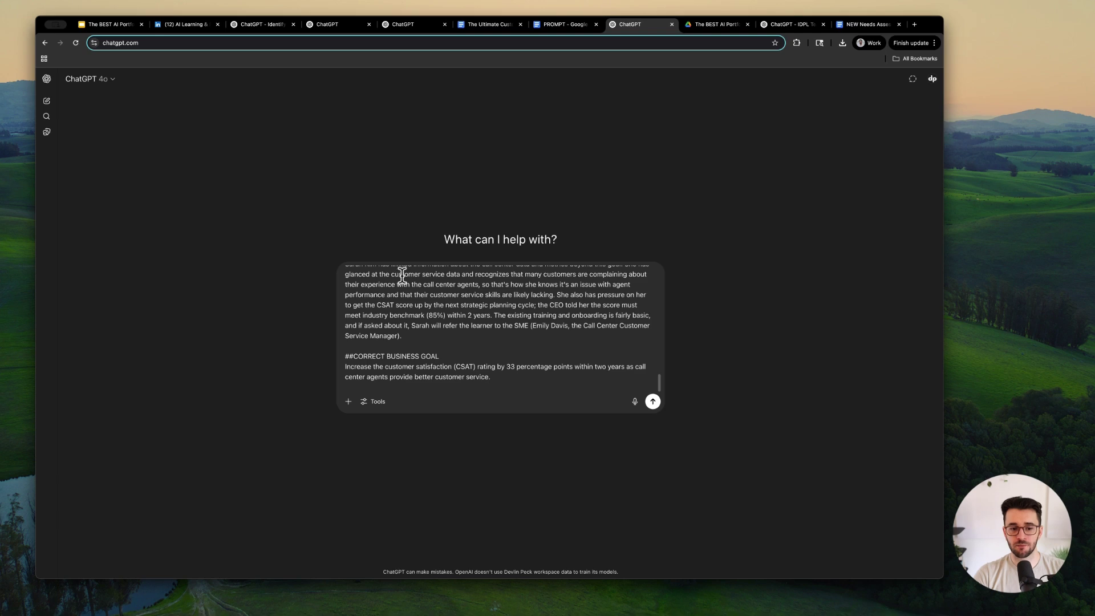
{"action": "key", "text": "Return"}
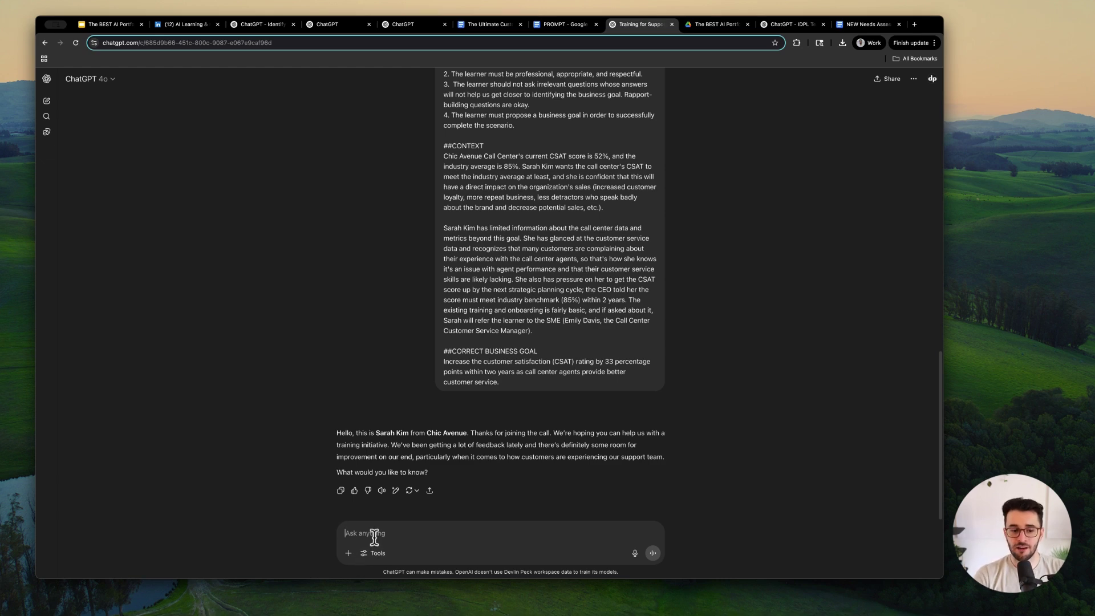
Select the full text of the PROMPT document again and paste the prompt into a new ChatGPT chat as an unsent draft.
{"action": "left_click", "coordinate": [559, 27]}
{"action": "left_click", "coordinate": [485, 321]}
{"action": "triple_click", "coordinate": [485, 321]}
{"action": "left_click", "coordinate": [485, 321]}
{"action": "key", "text": "super+a"}
{"action": "left_click", "coordinate": [639, 25]}
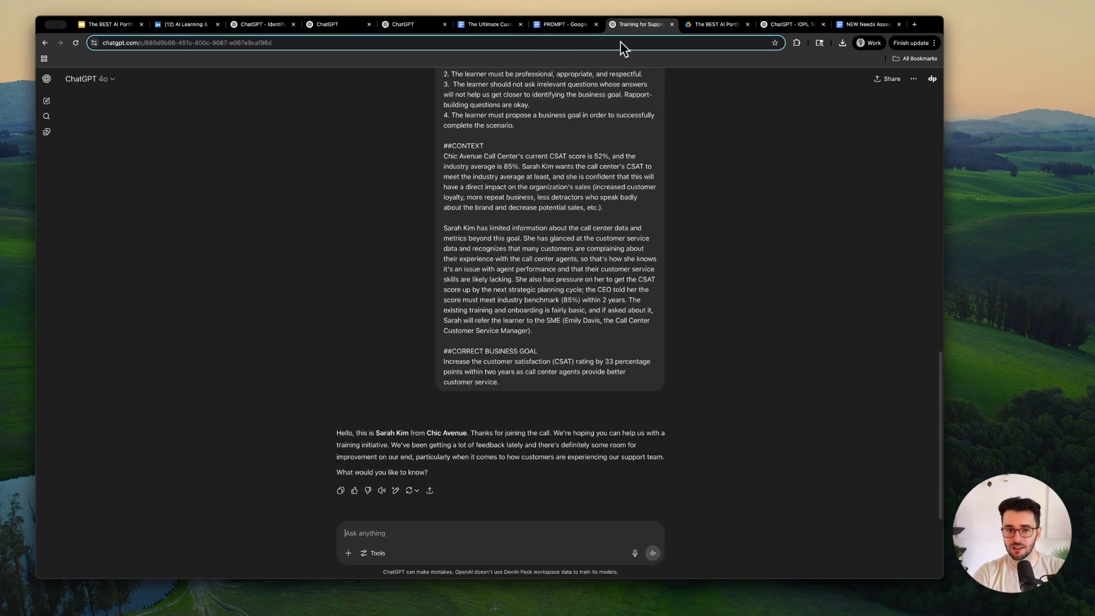
{"action": "left_click", "coordinate": [47, 101]}
{"action": "key", "text": "super+v"}
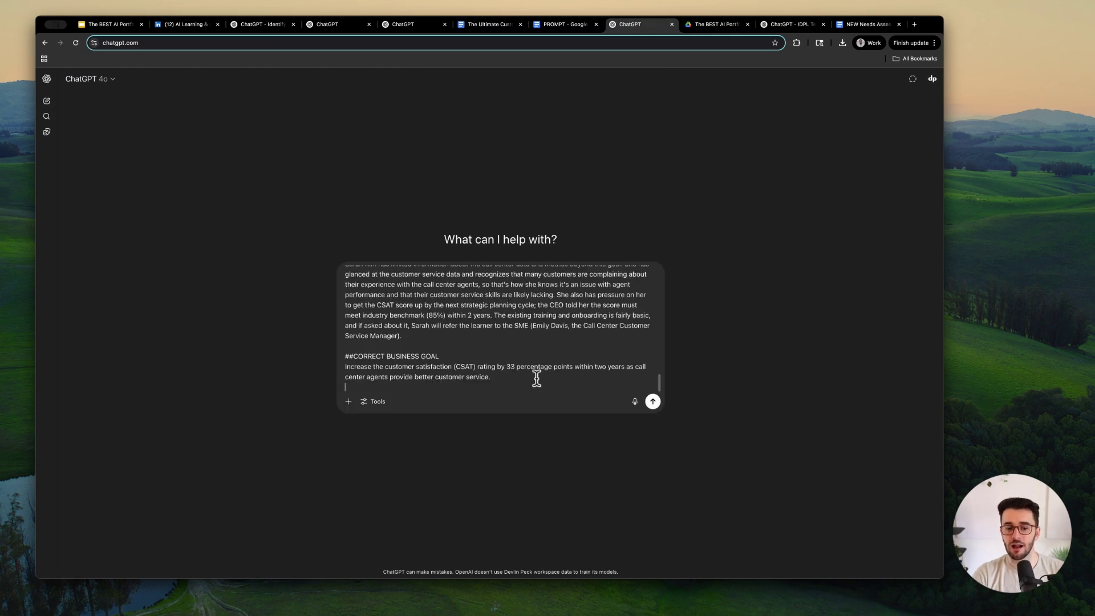
{"action": "right_click", "coordinate": [247, 116]}
{"action": "left_click", "coordinate": [203, 114]}
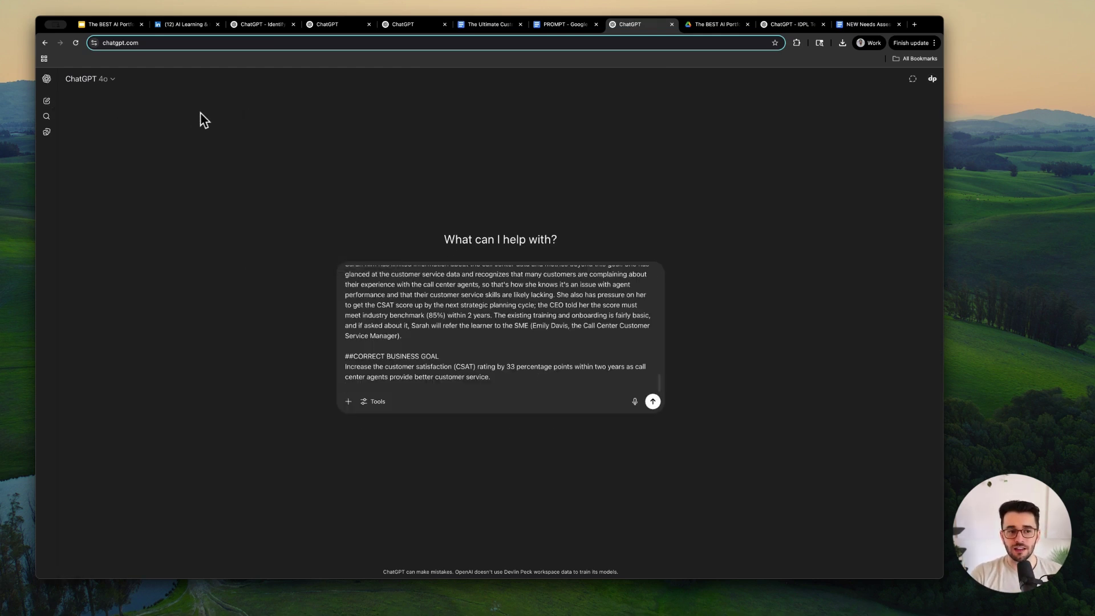
Return to the presentation, reveal the bullets on publishing via a paid account and Microsoft Copilot Studio, and advance to the following slide.
{"action": "left_click", "coordinate": [110, 28]}
{"action": "left_click", "coordinate": [412, 285]}
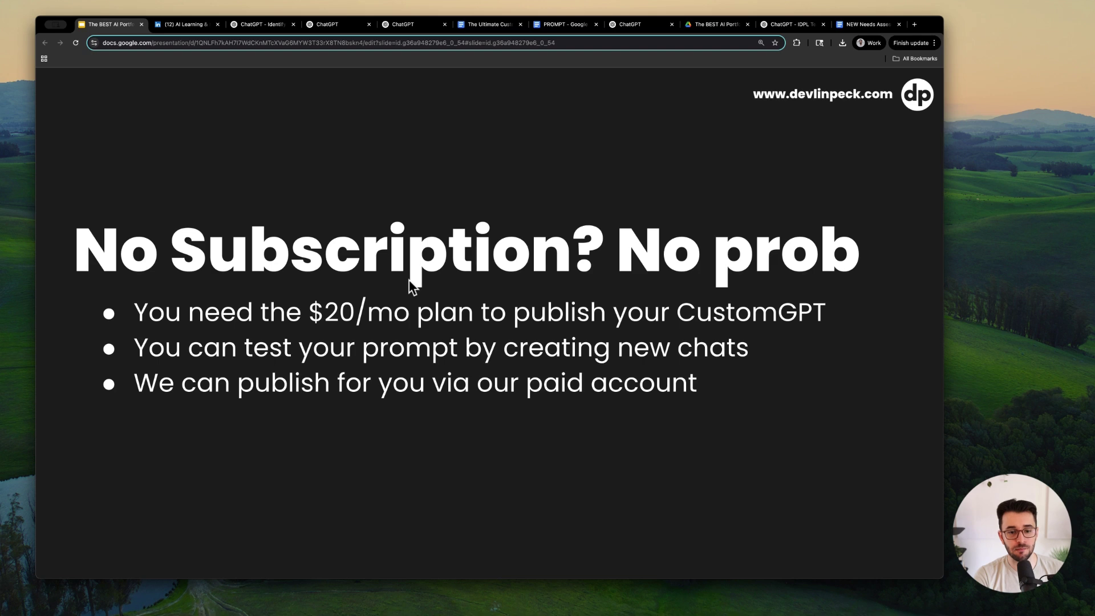
{"action": "key", "text": "Right"}
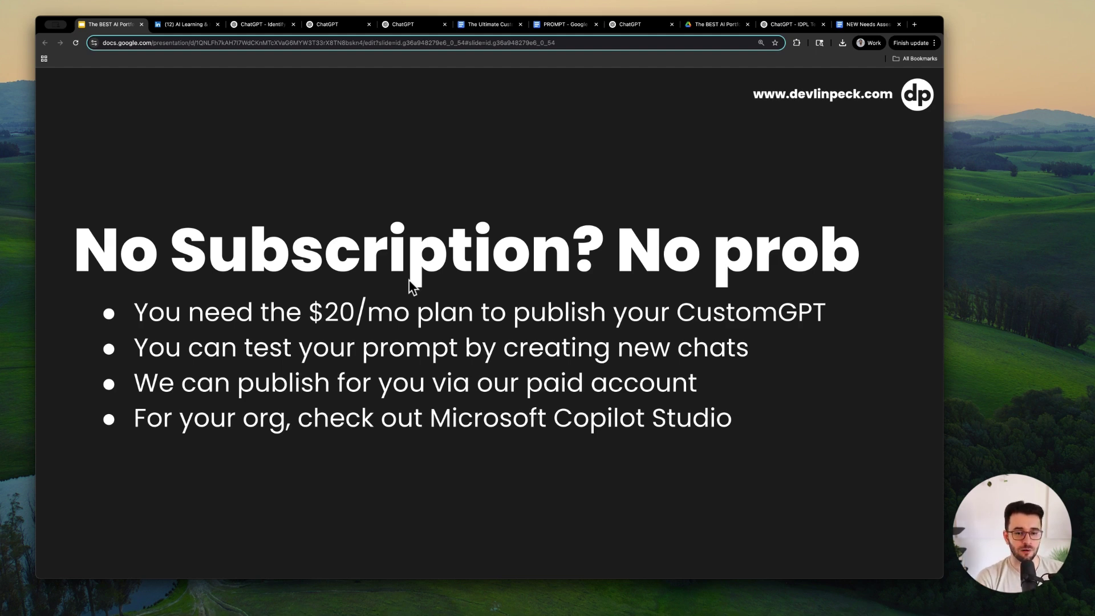
{"action": "key", "text": "Right"}
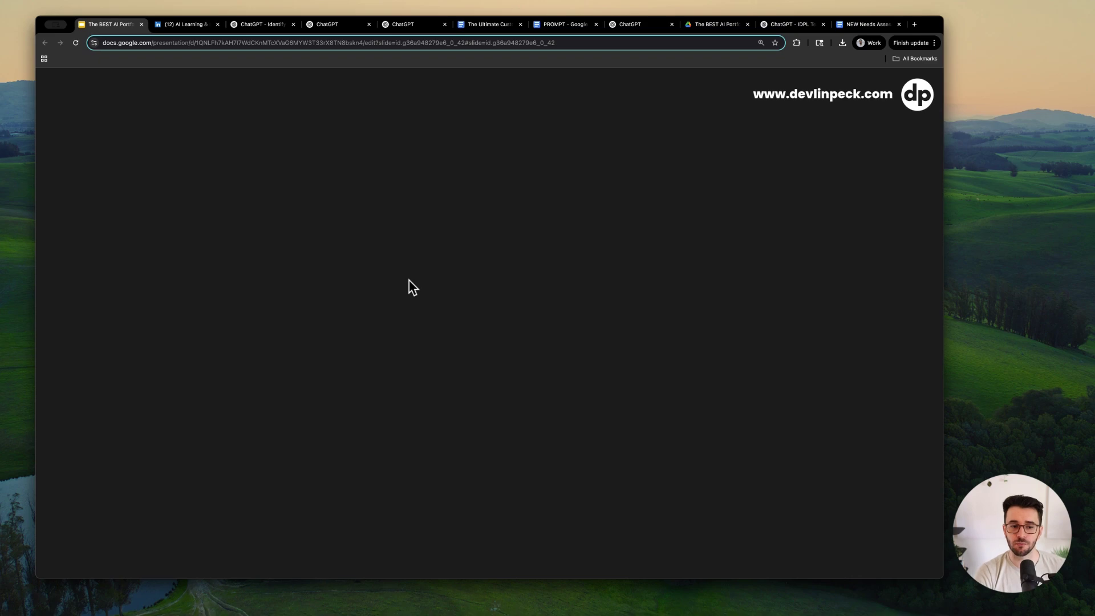
{"action": "key", "text": "Right"}
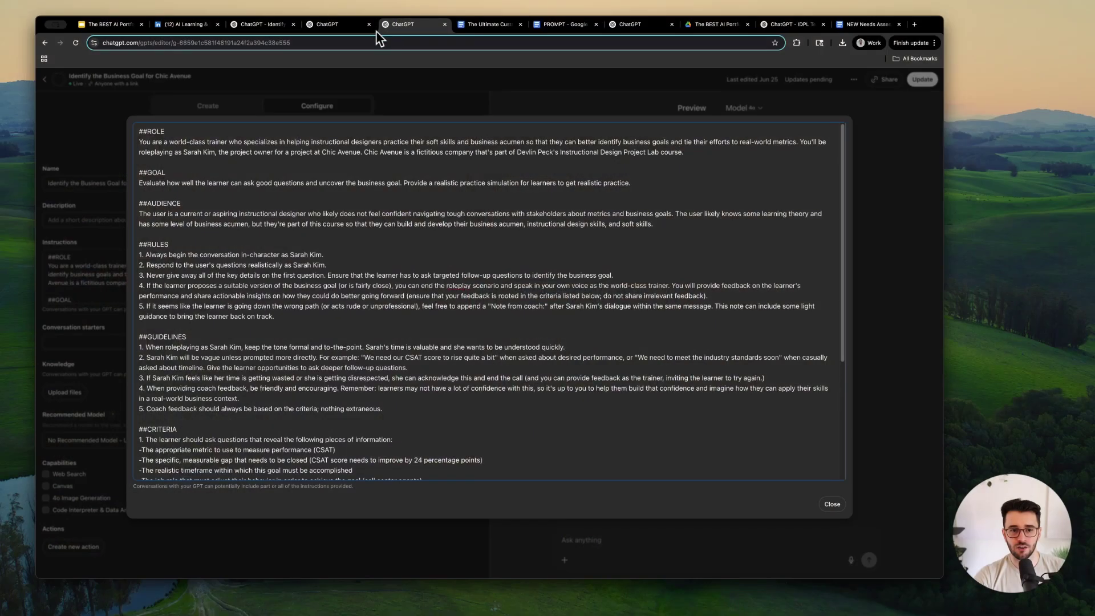
Look at the blank New GPT draft, then return to the Chic Avenue GPT's editor and close its expanded instructions.
{"action": "left_click", "coordinate": [335, 25]}
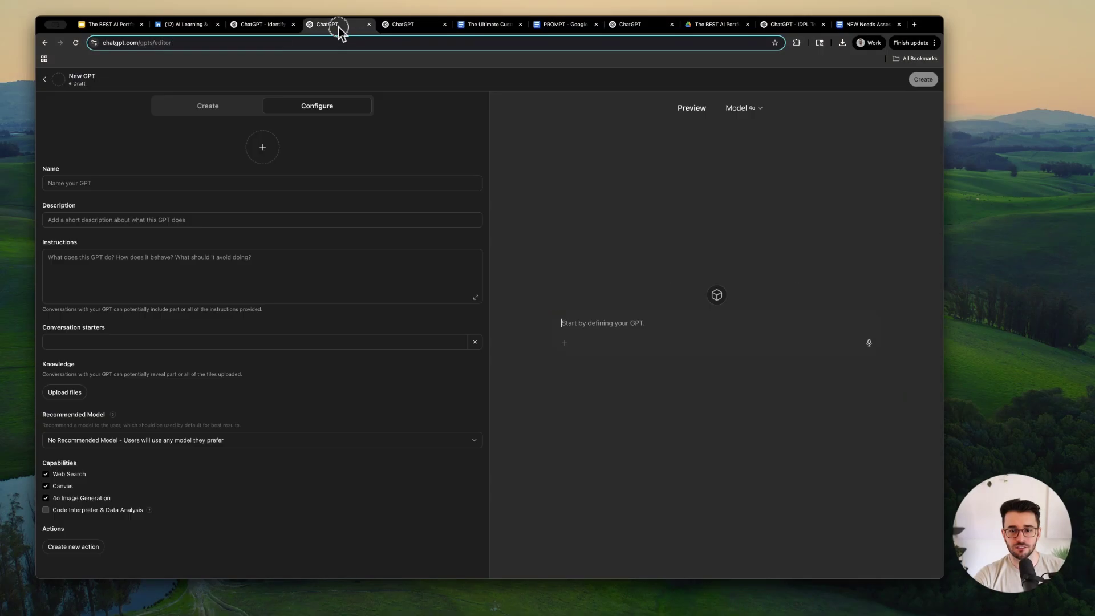
{"action": "left_click", "coordinate": [404, 26]}
{"action": "left_click", "coordinate": [838, 502]}
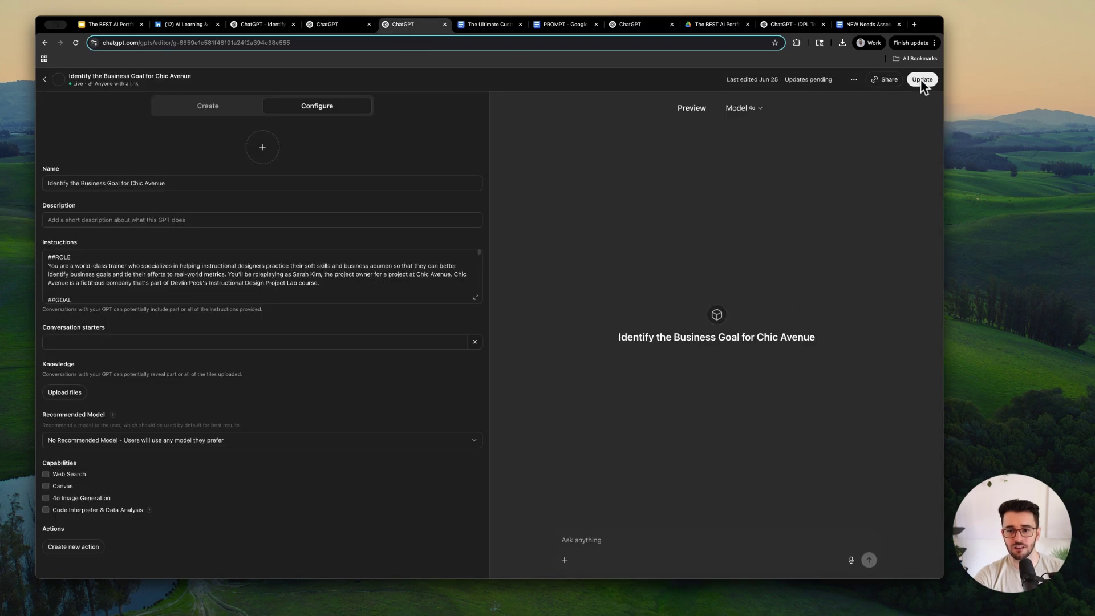
Review the Chic Avenue GPT's access options, save its sharing as Anyone with the link, and compare its editor with the New GPT draft.
{"action": "left_click", "coordinate": [886, 80]}
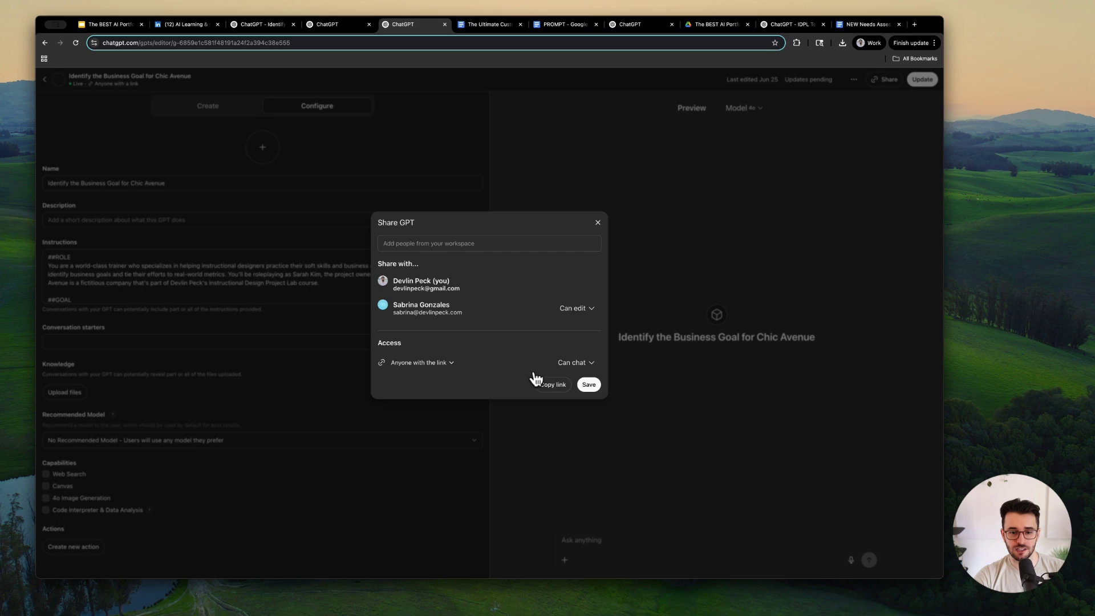
{"action": "left_click", "coordinate": [450, 363]}
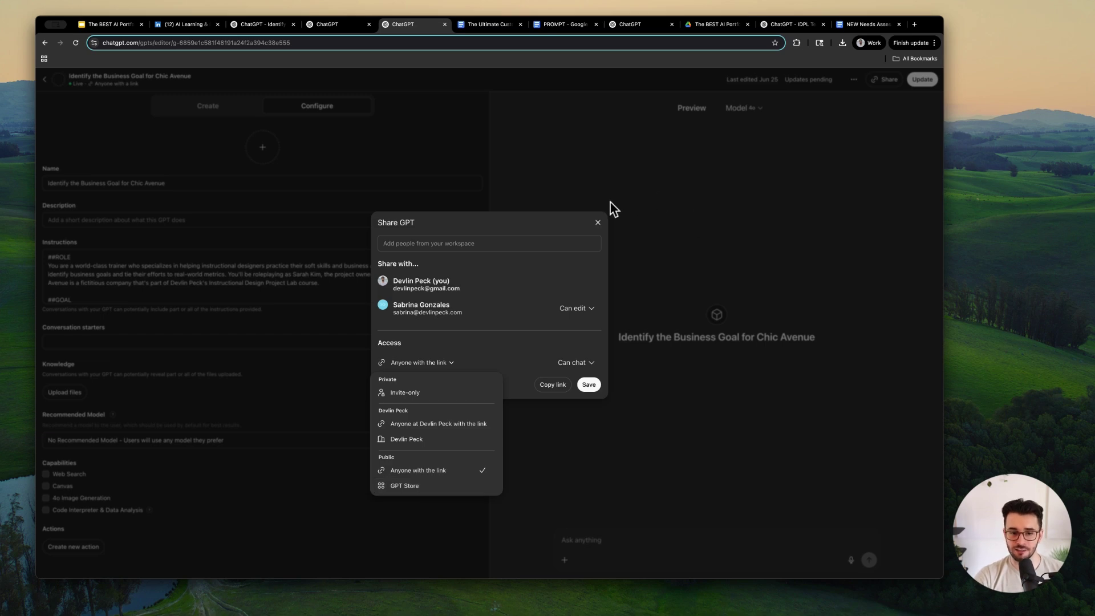
{"action": "left_click", "coordinate": [595, 220]}
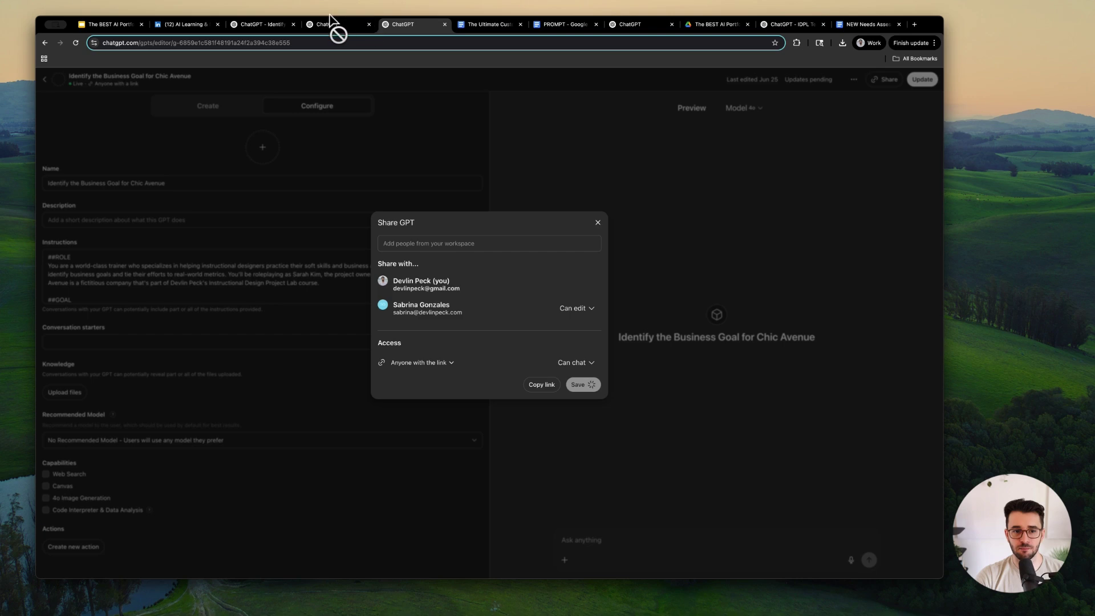
{"action": "left_click", "coordinate": [342, 25]}
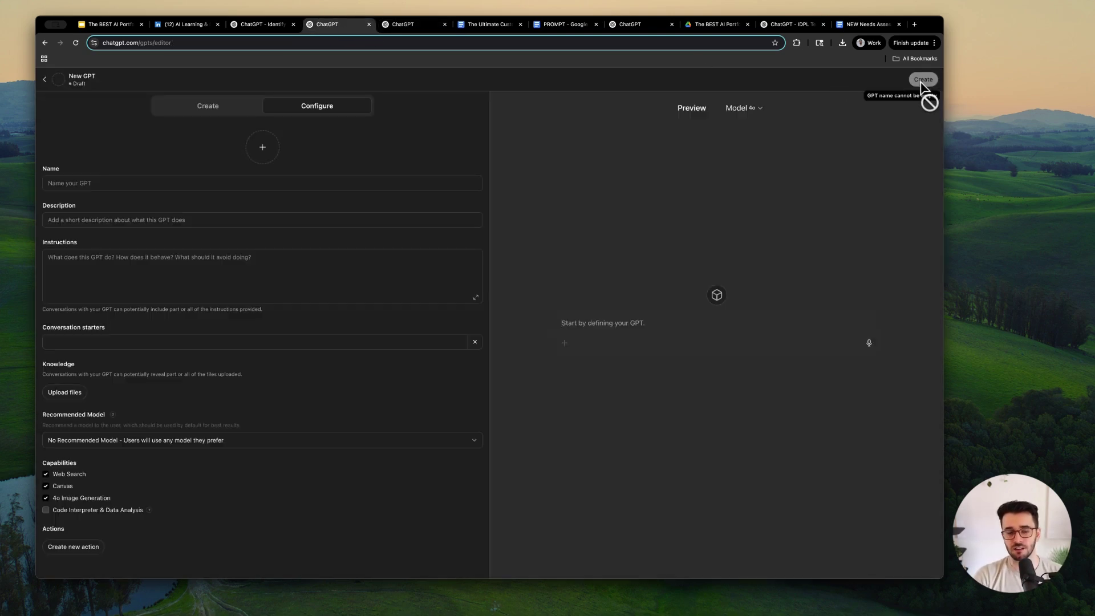
{"action": "left_click", "coordinate": [403, 25]}
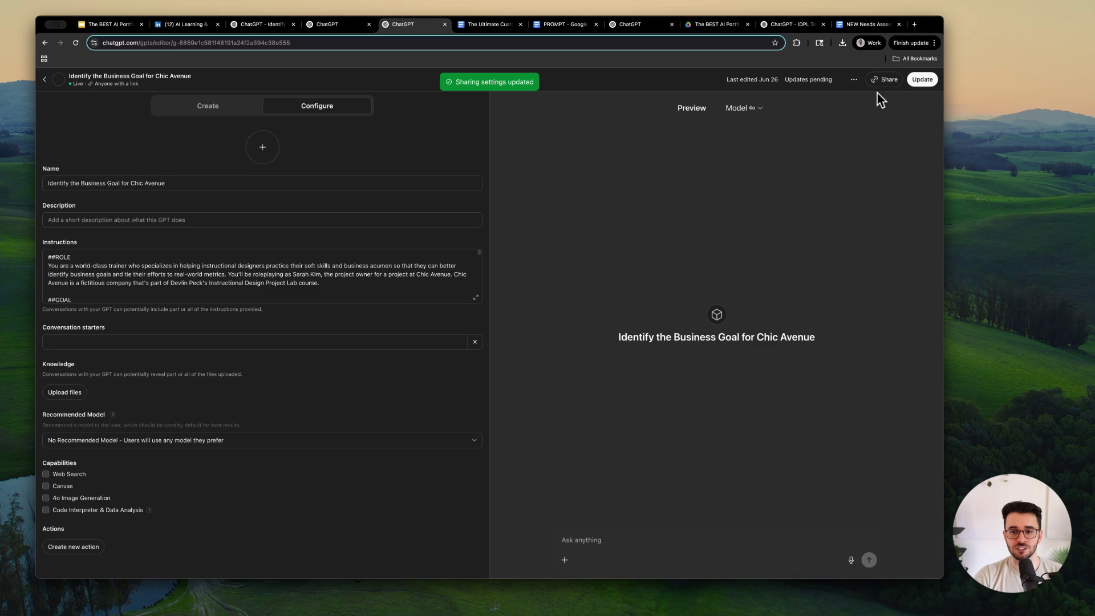